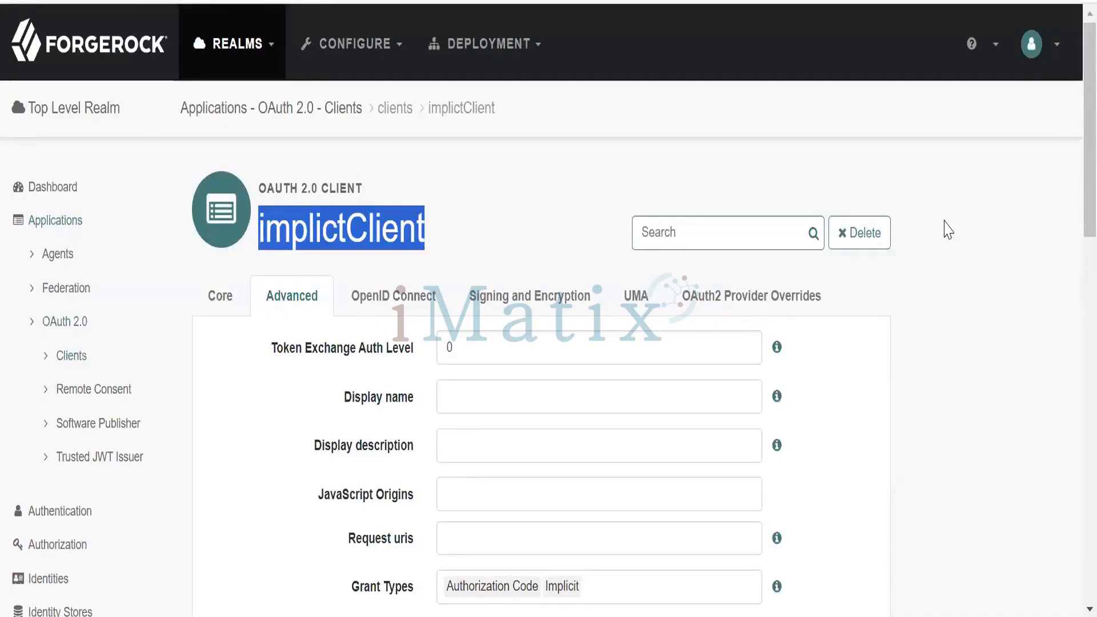
Review the implictClient's Advanced settings, especially the grant types, response types and token endpoint authentication method.
scroll(949, 230, down, 5)
scroll(948, 230, down, 5)
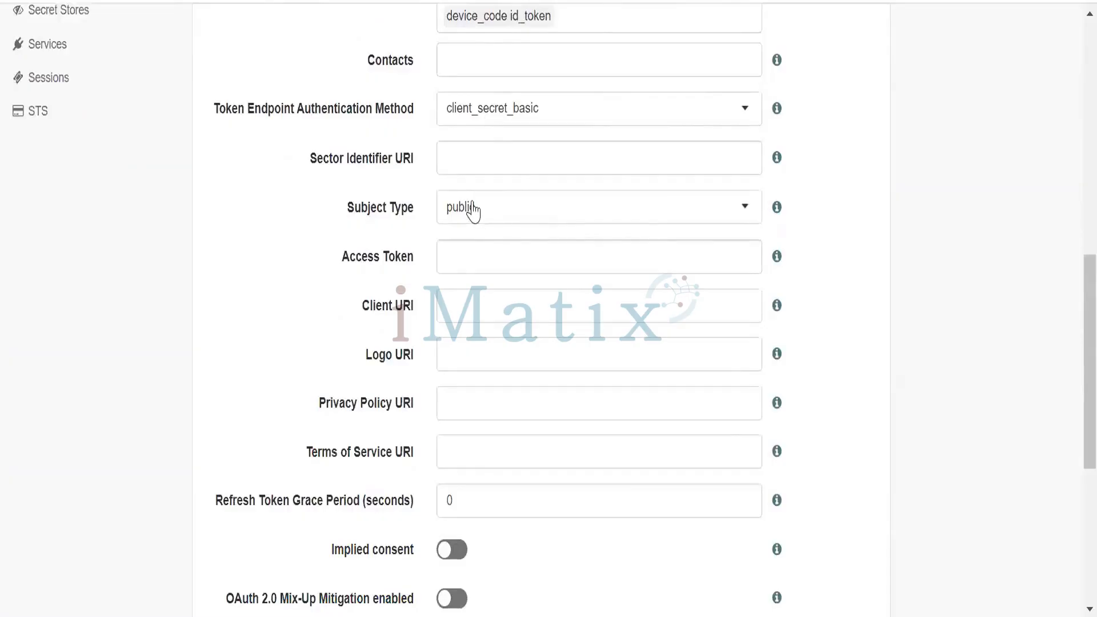
scroll(863, 259, down, 2)
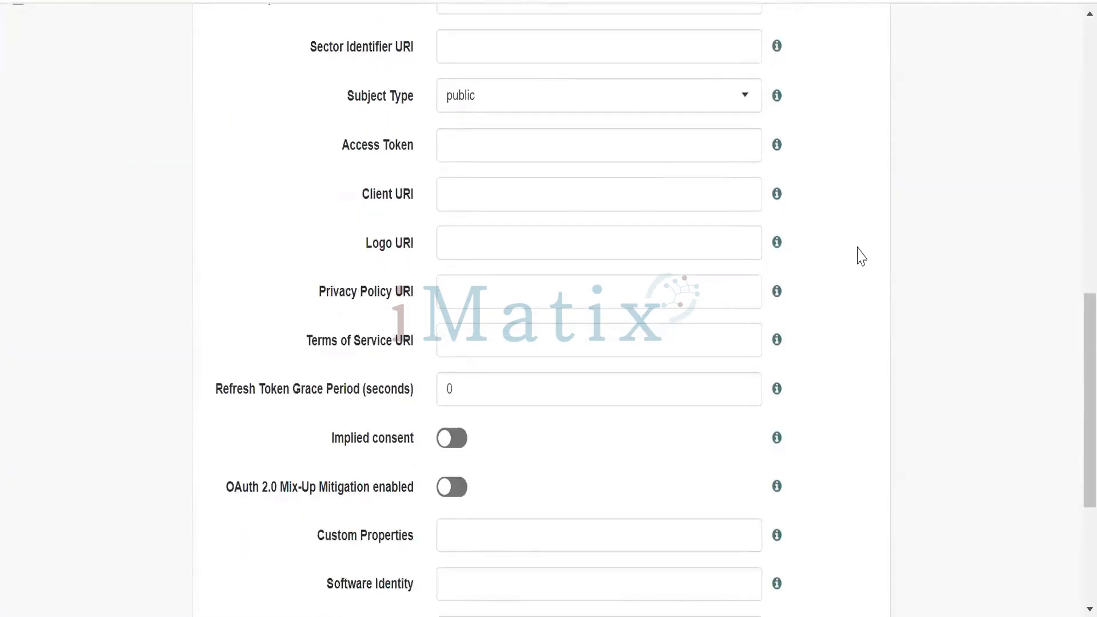
scroll(862, 257, down, 2)
scroll(862, 257, up, 4)
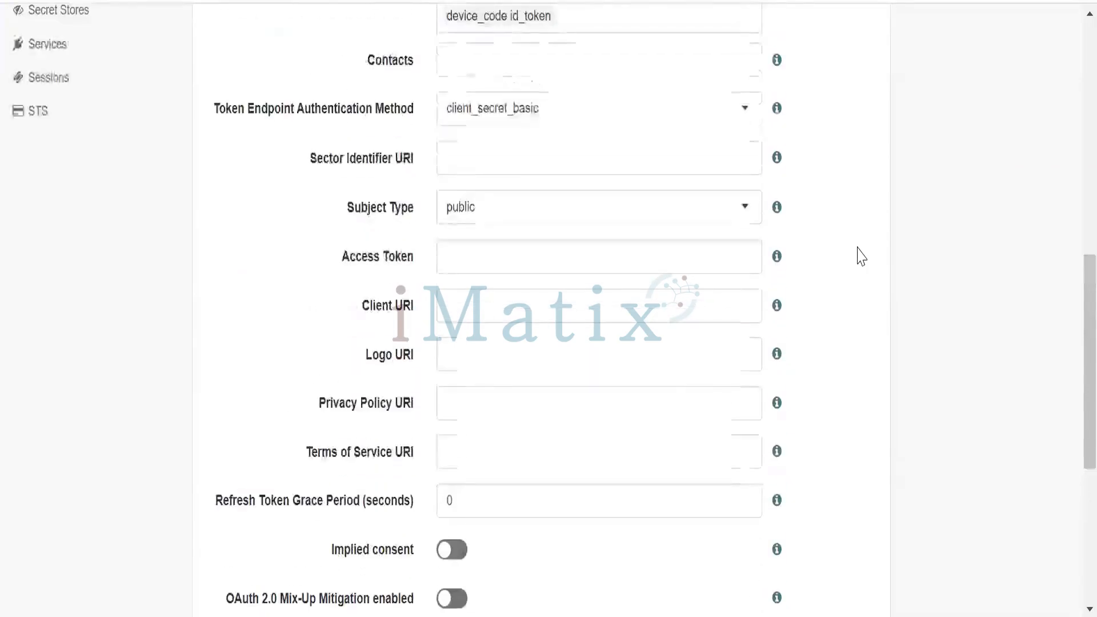
scroll(861, 255, up, 2)
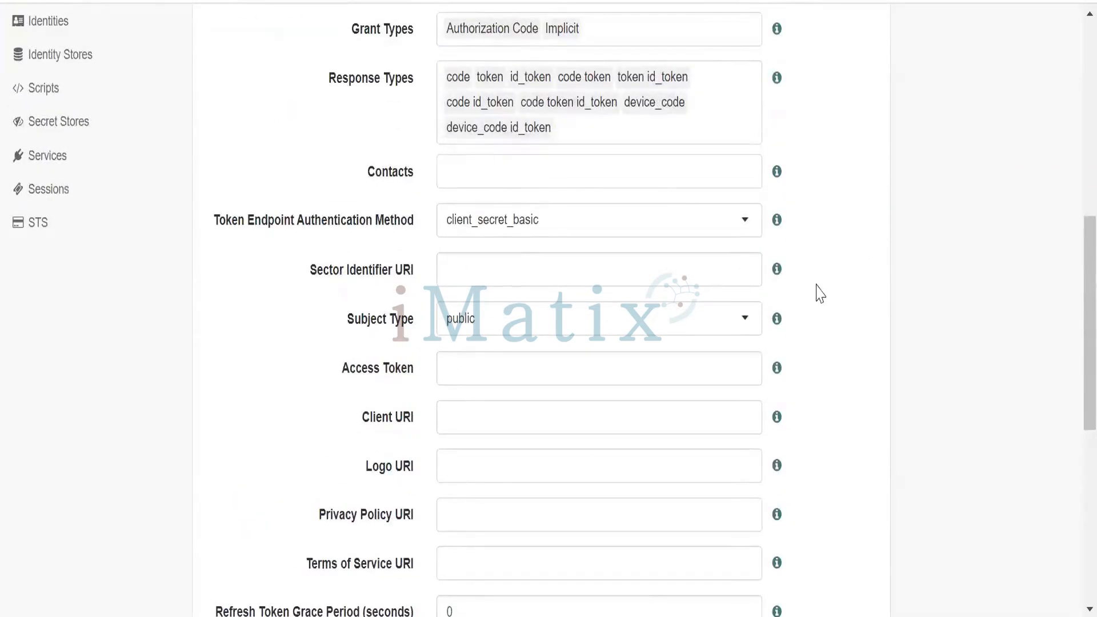
scroll(817, 291, up, 2)
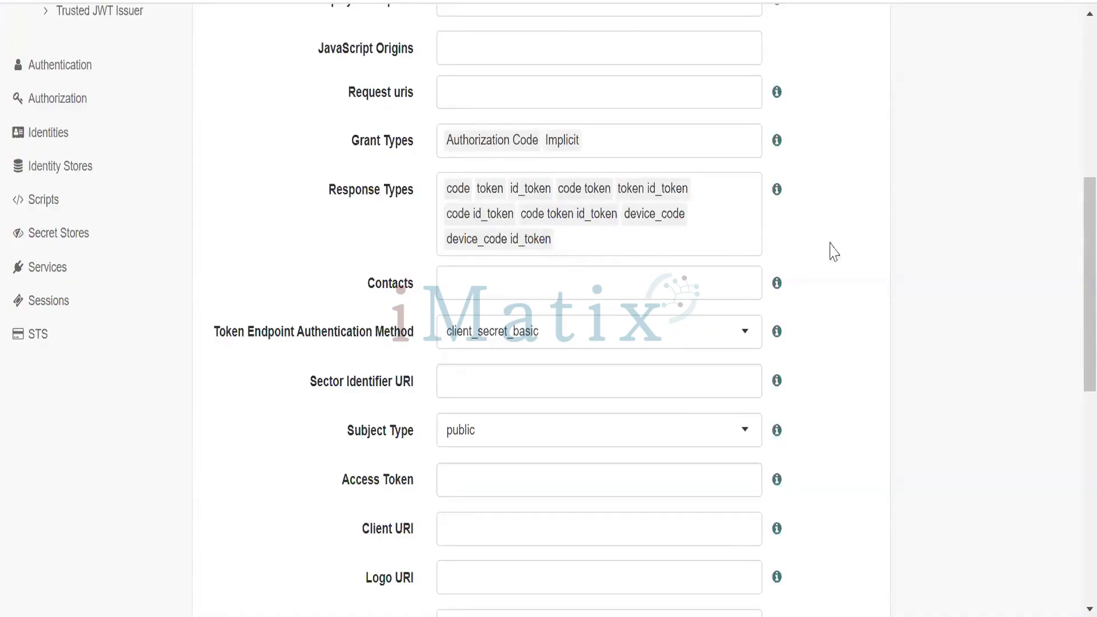
Switch to Notepad++ and copy the full authorize URL on line 9 that uses client_id=myClient.
mouse_move(640, 616)
key(alt+Tab)
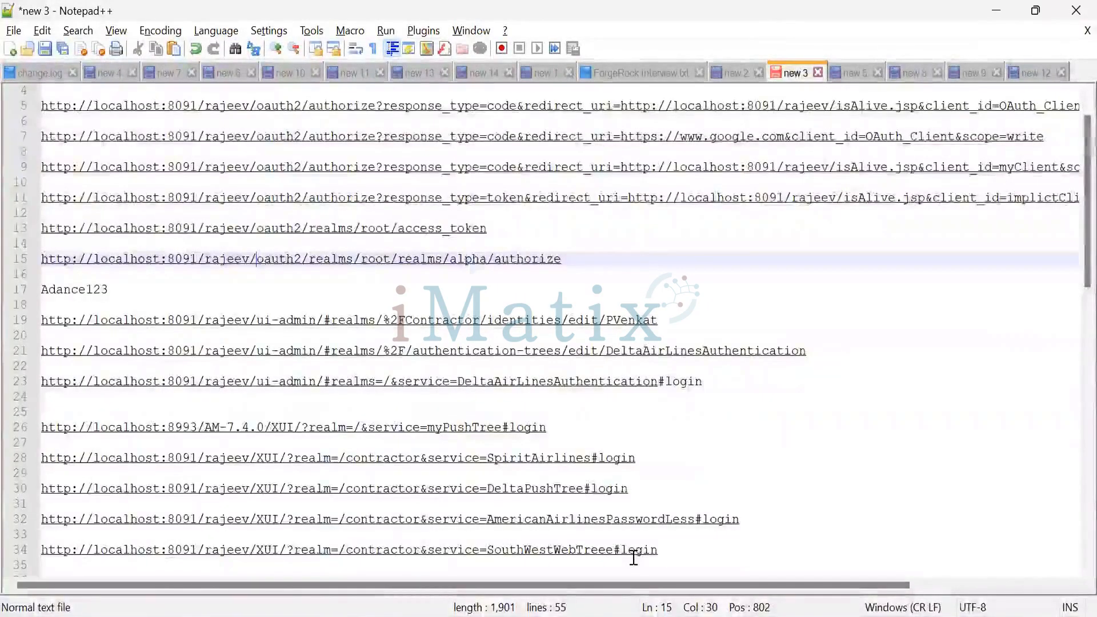
key(End)
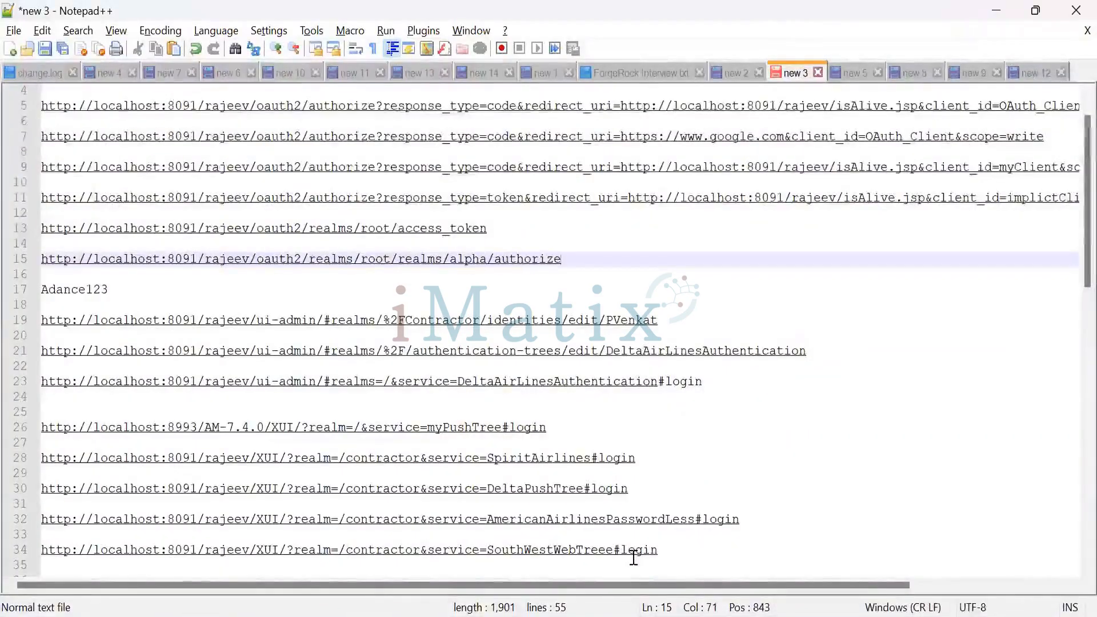
scroll(634, 557, up, 1)
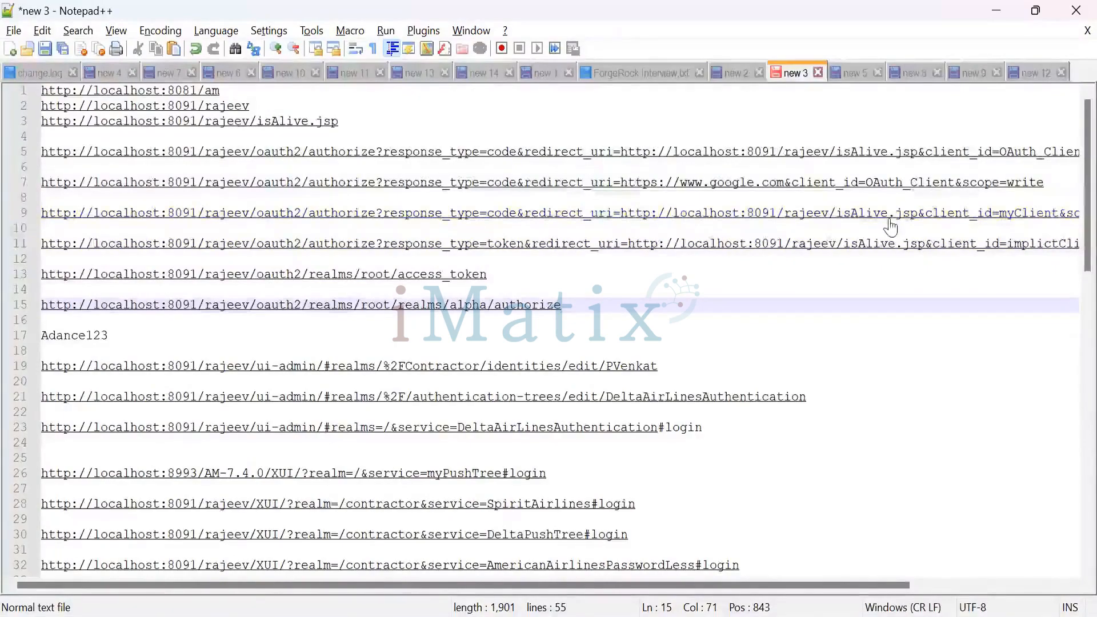
scroll(890, 228, right, 3)
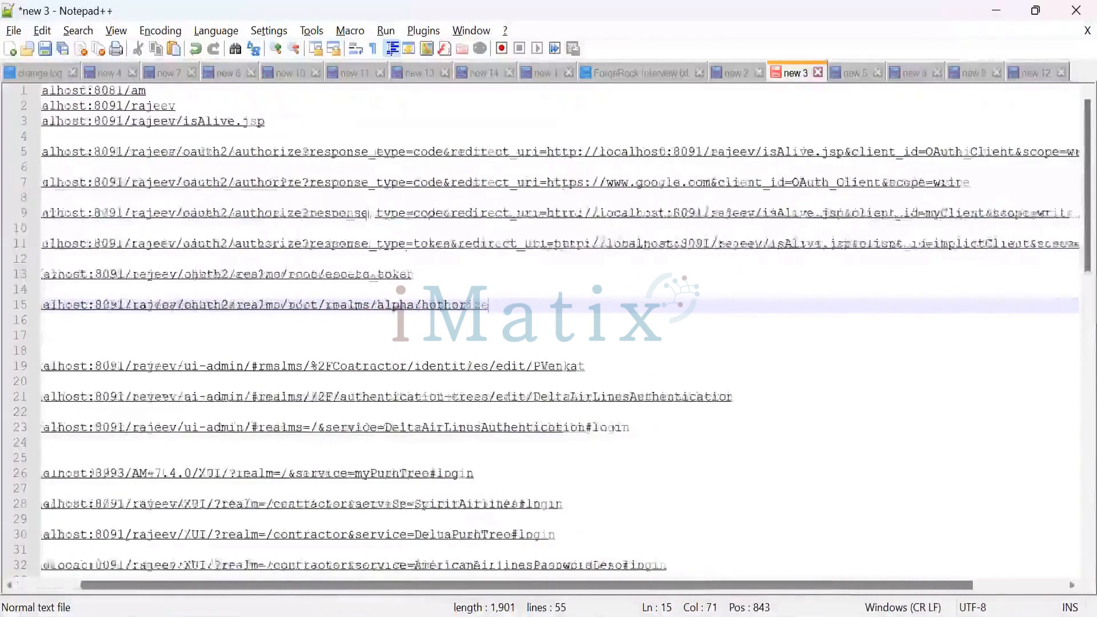
click(1068, 217)
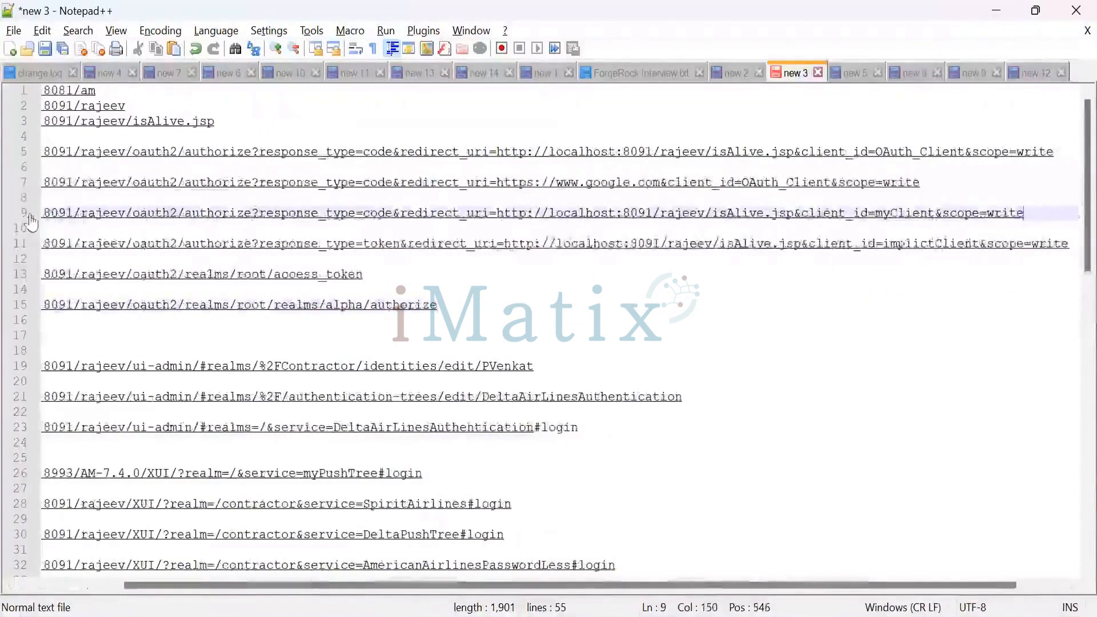
drag(1069, 217, 30, 215)
key(ctrl+c)
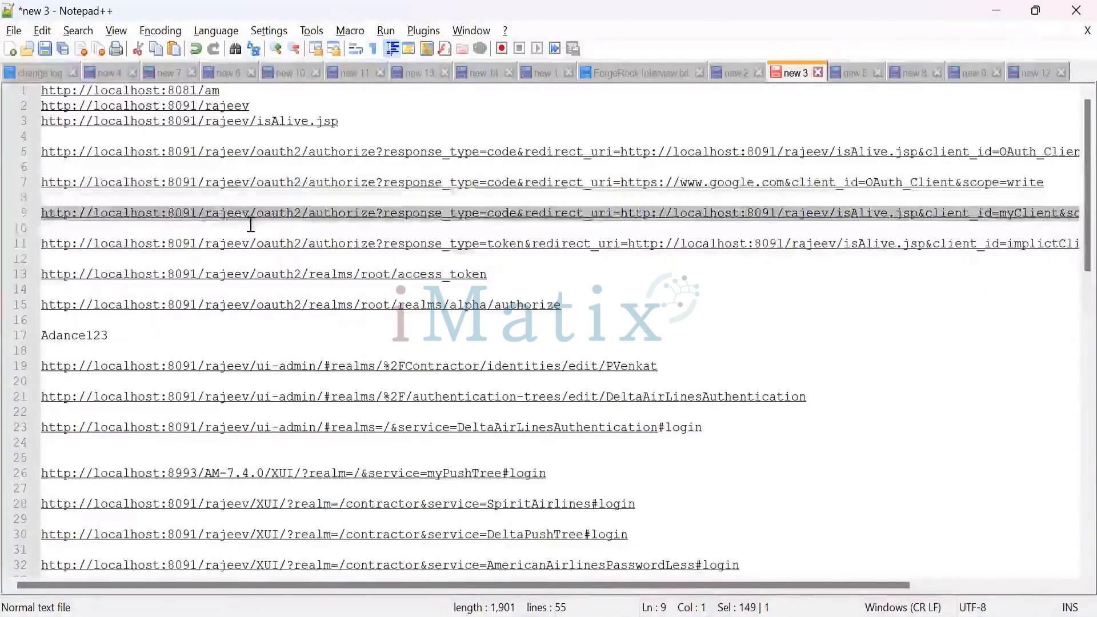
Paste the copied authorize URL on a new line directly below the implictClient URL on line 11.
drag(868, 584, 969, 581)
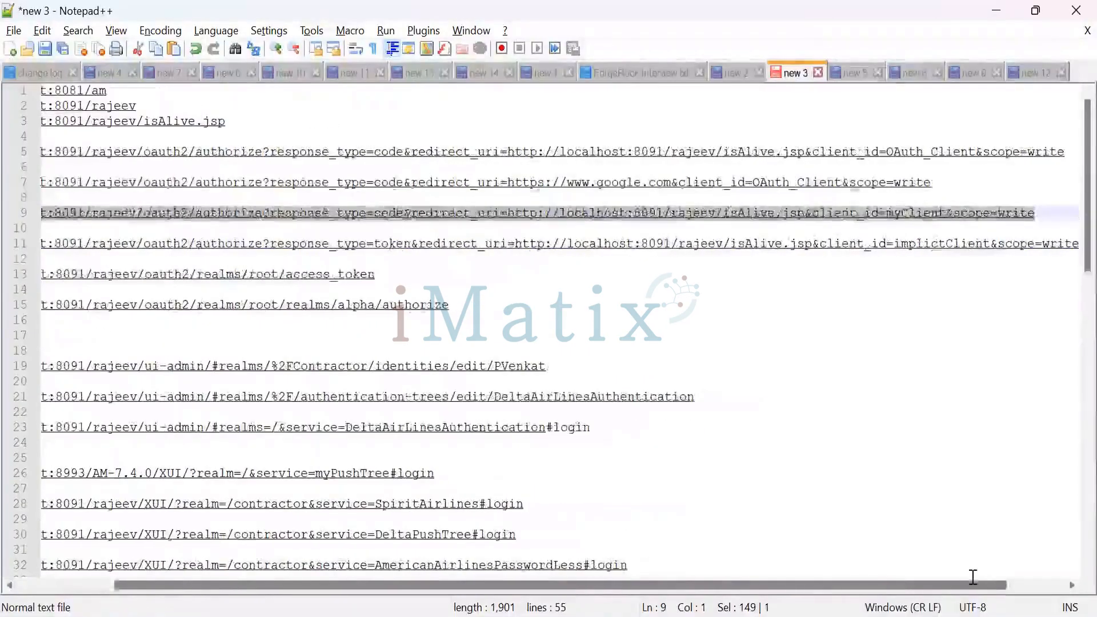
click(1077, 244)
key(Return)
key(ctrl+v)
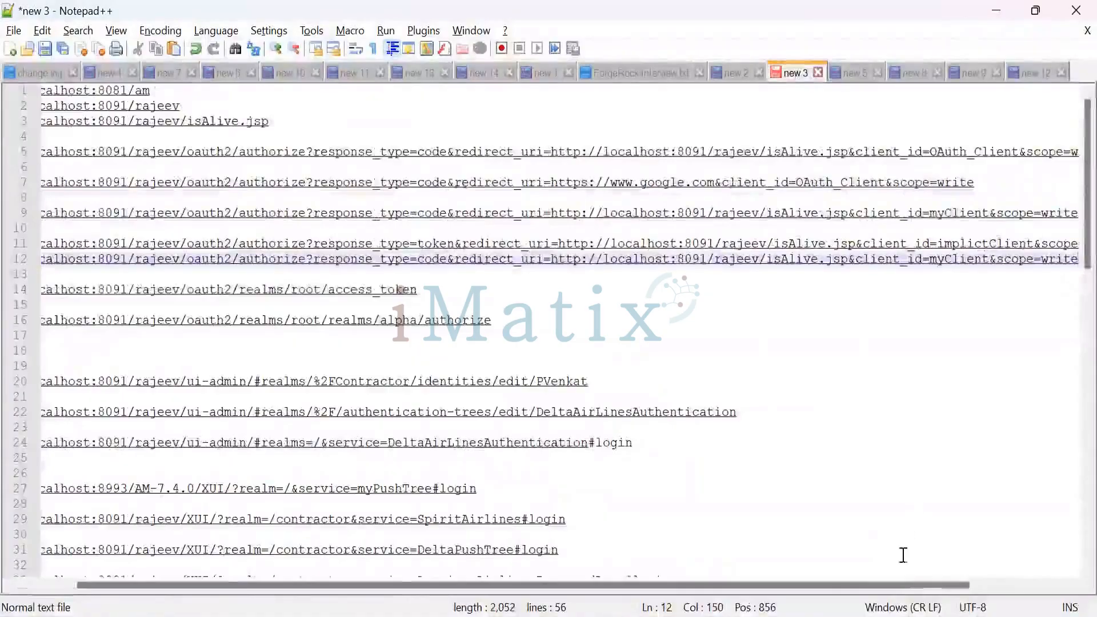
Change the response_type value in the line 12 authorize URL to code%20token.
drag(840, 591, 785, 587)
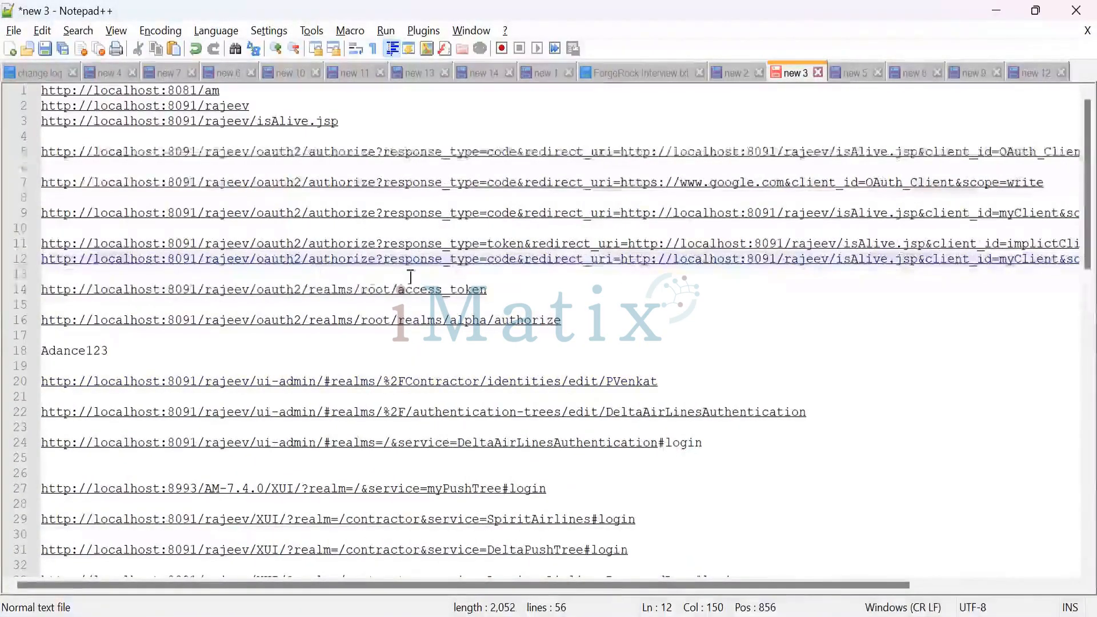
click(524, 264)
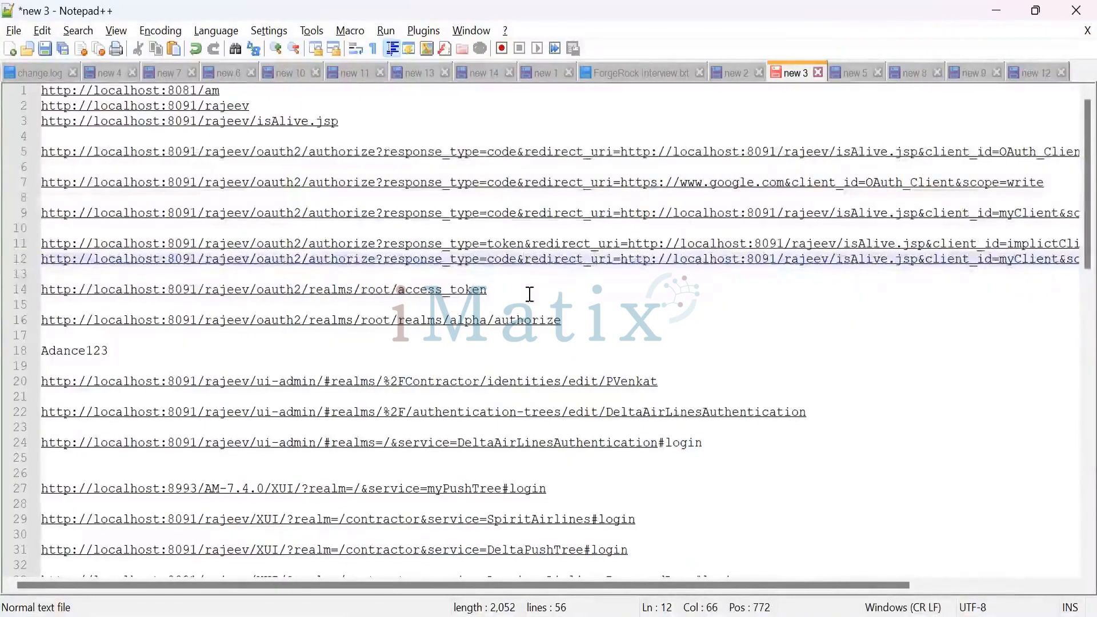
key(Left)
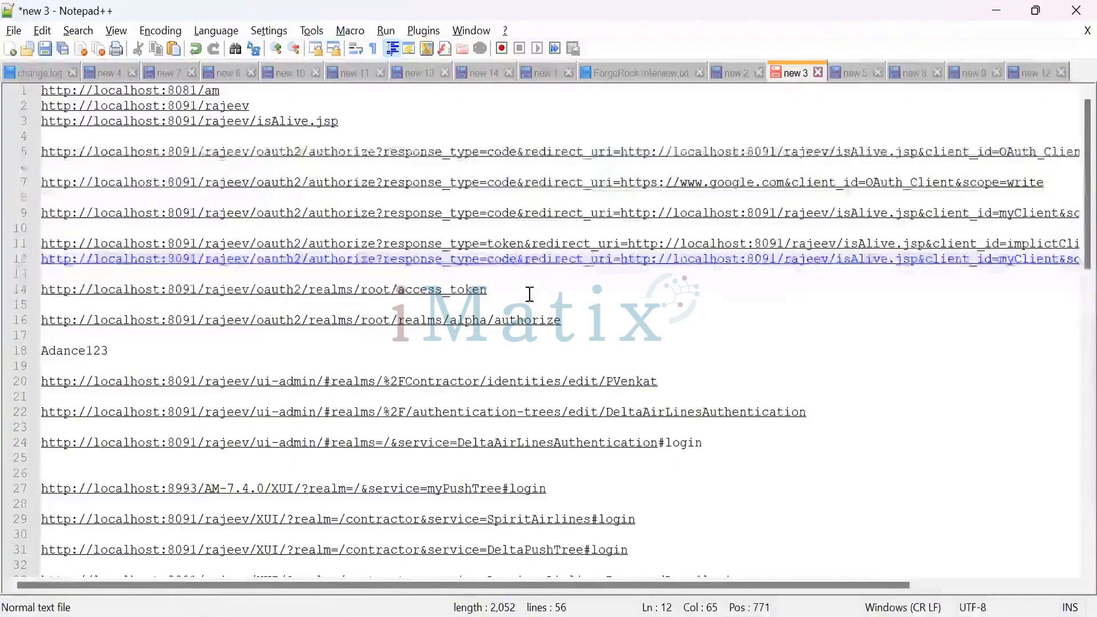
text(+)
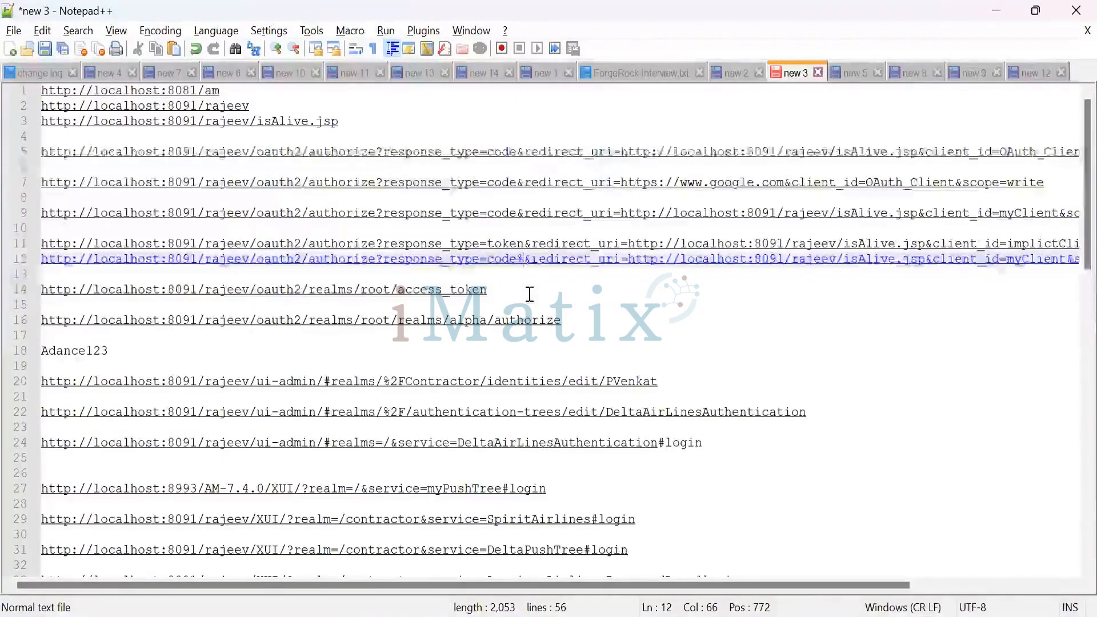
text(20)
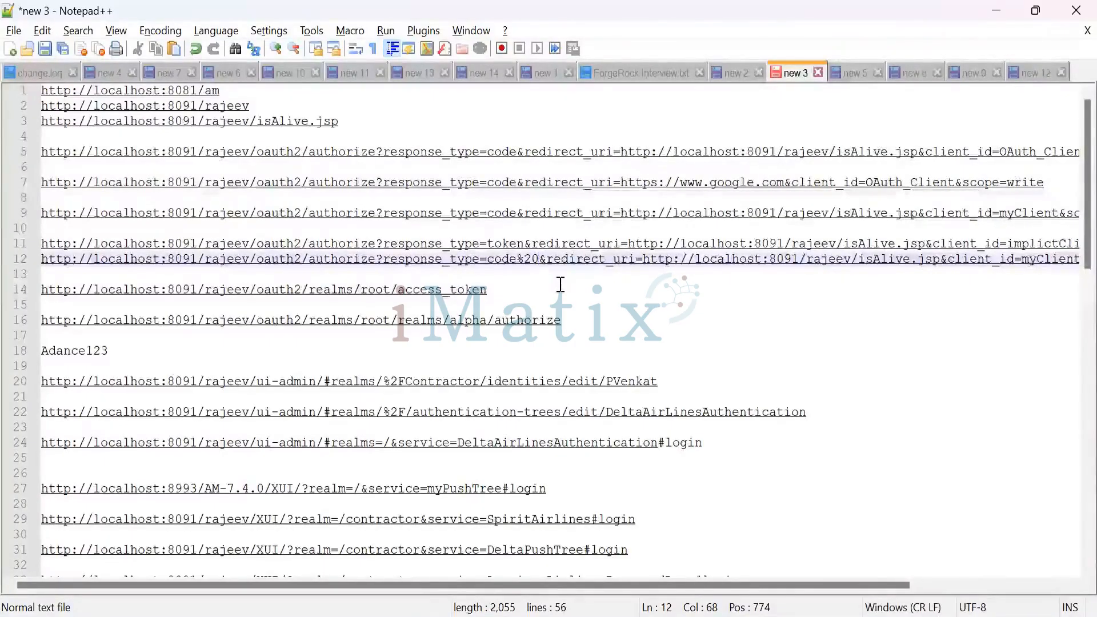
text(token)
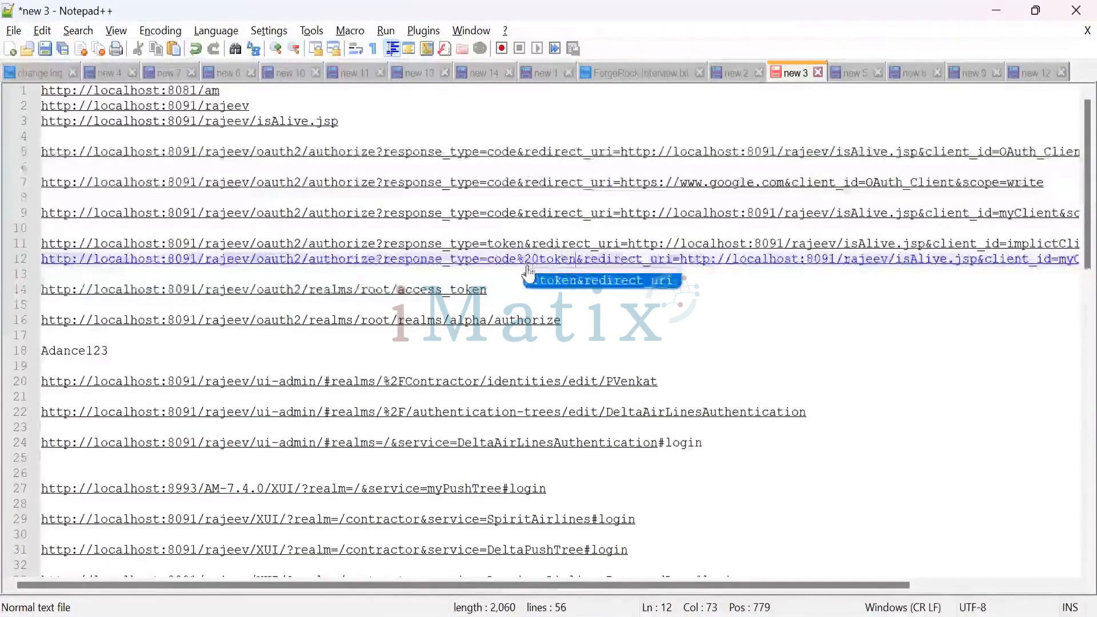
drag(523, 259, 579, 274)
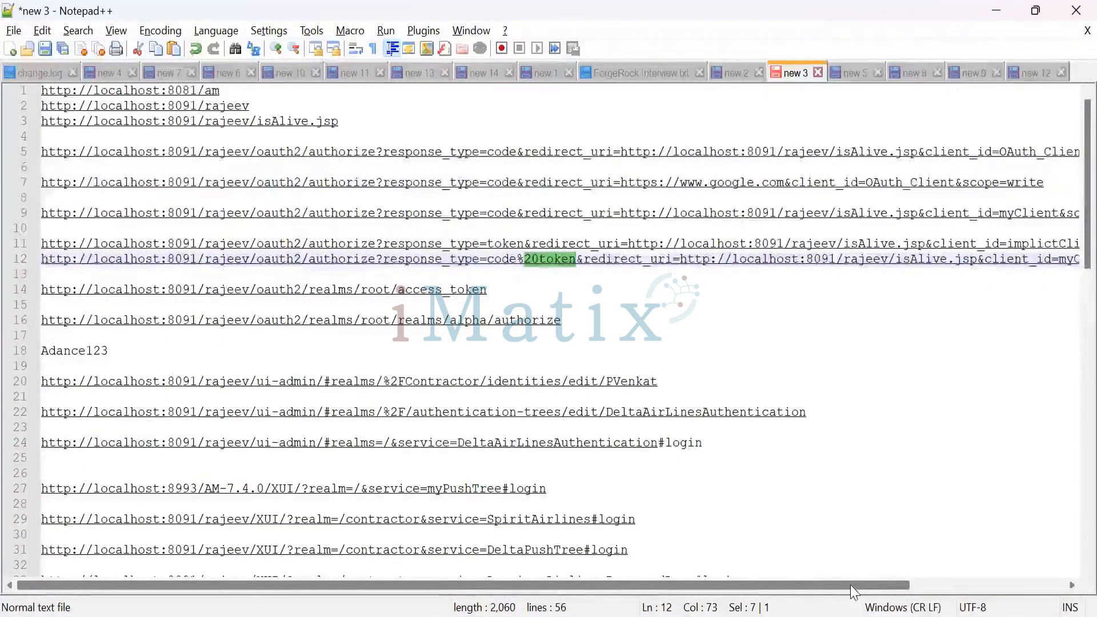
Copy the entire line 12 authorize URL with response_type=code%20token and client_id=myClient.
drag(816, 586, 997, 581)
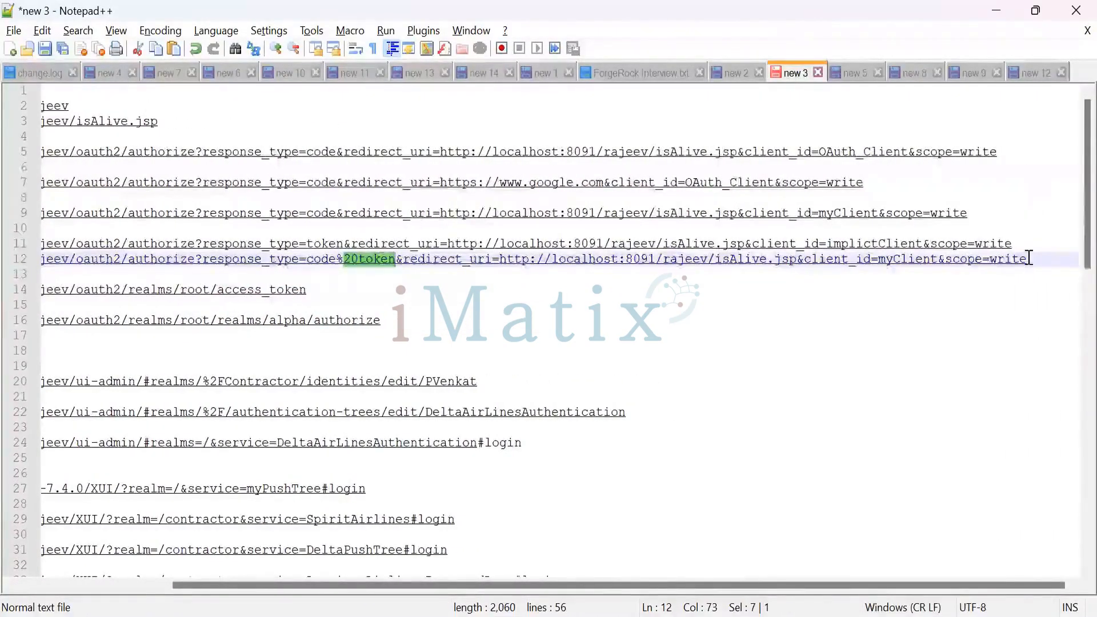
drag(1030, 259, 25, 260)
key(ctrl+c)
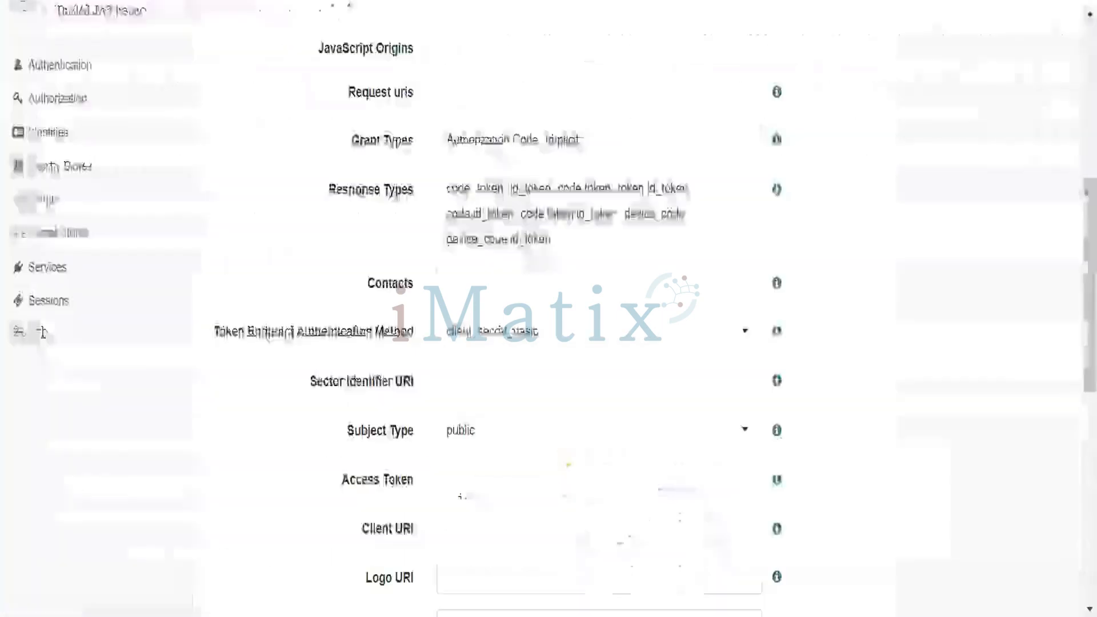
Open a new Incognito window in Chrome and load the copied code%20token authorize URL there.
key(alt+f)
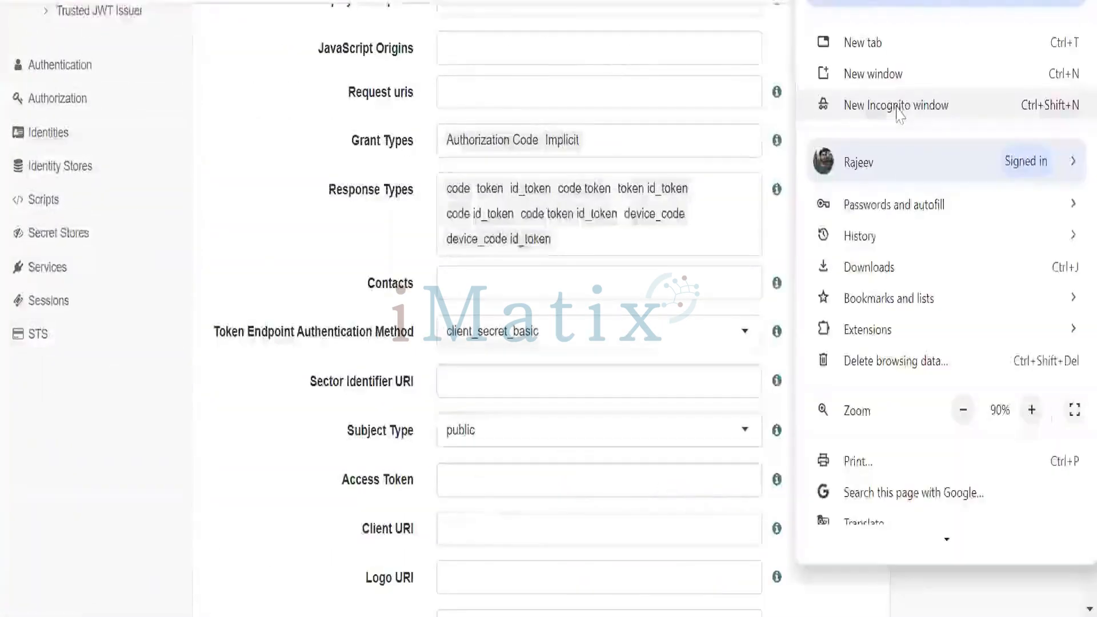
click(896, 105)
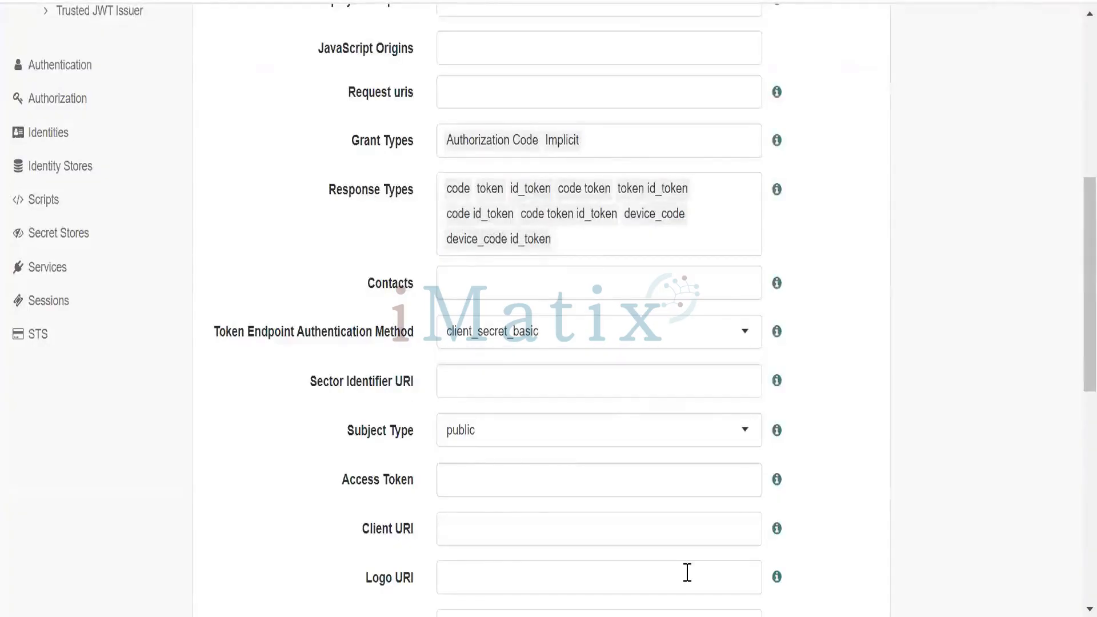
key(alt+Tab)
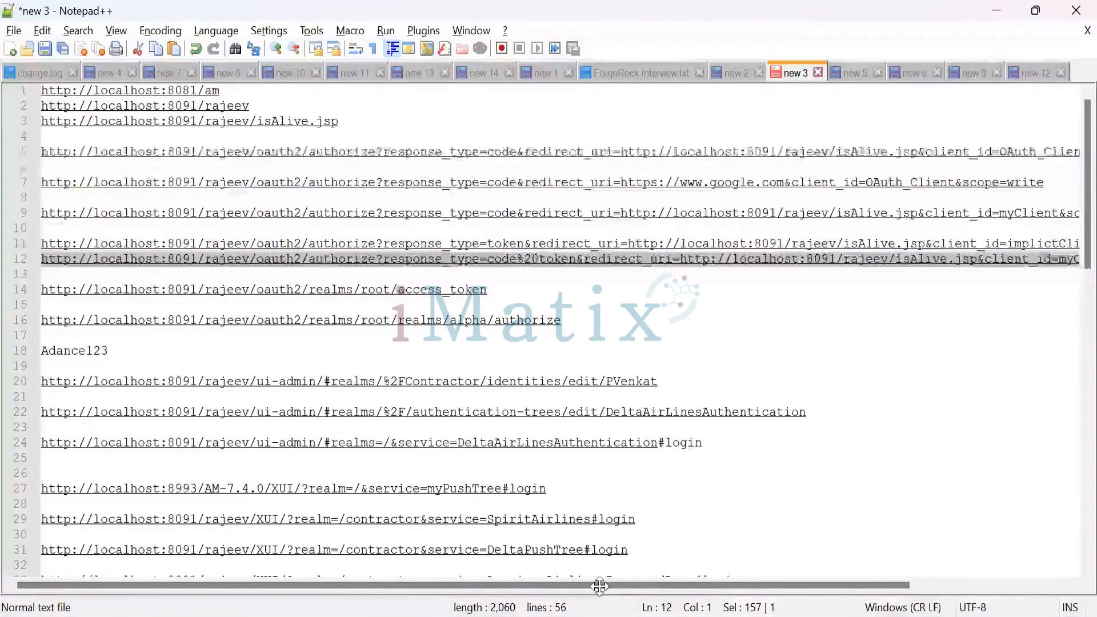
click(534, 59)
key(ctrl+v)
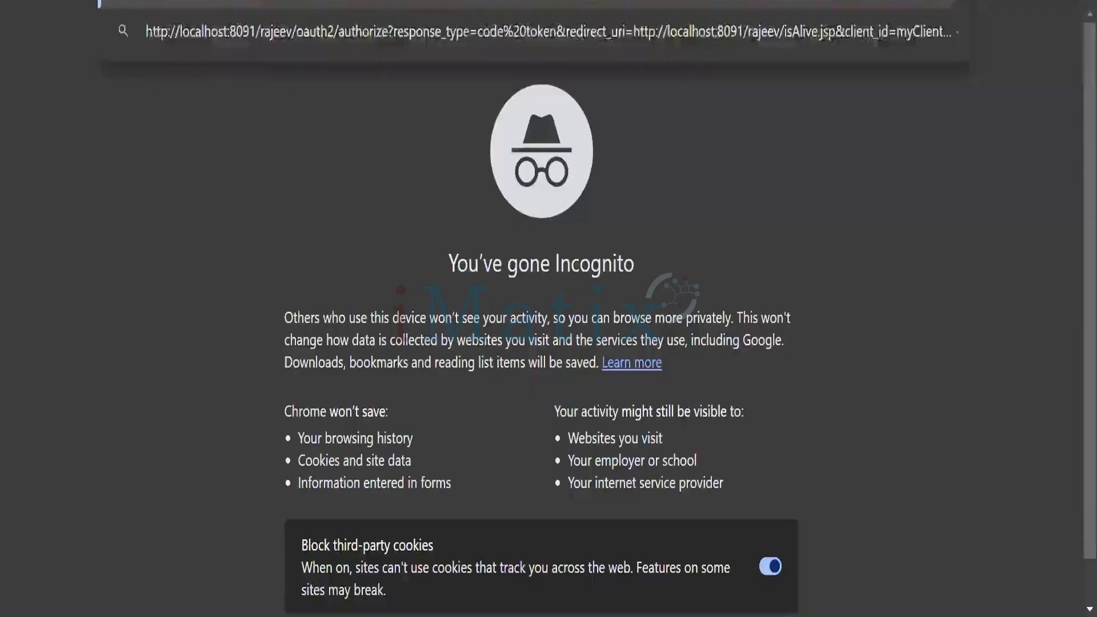
key(Return)
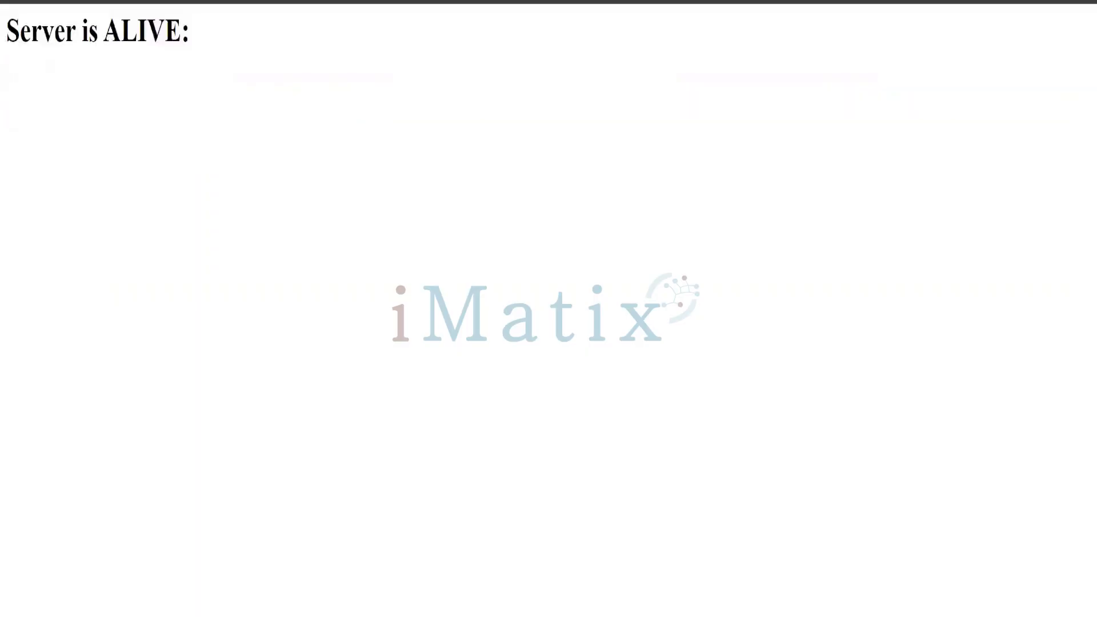
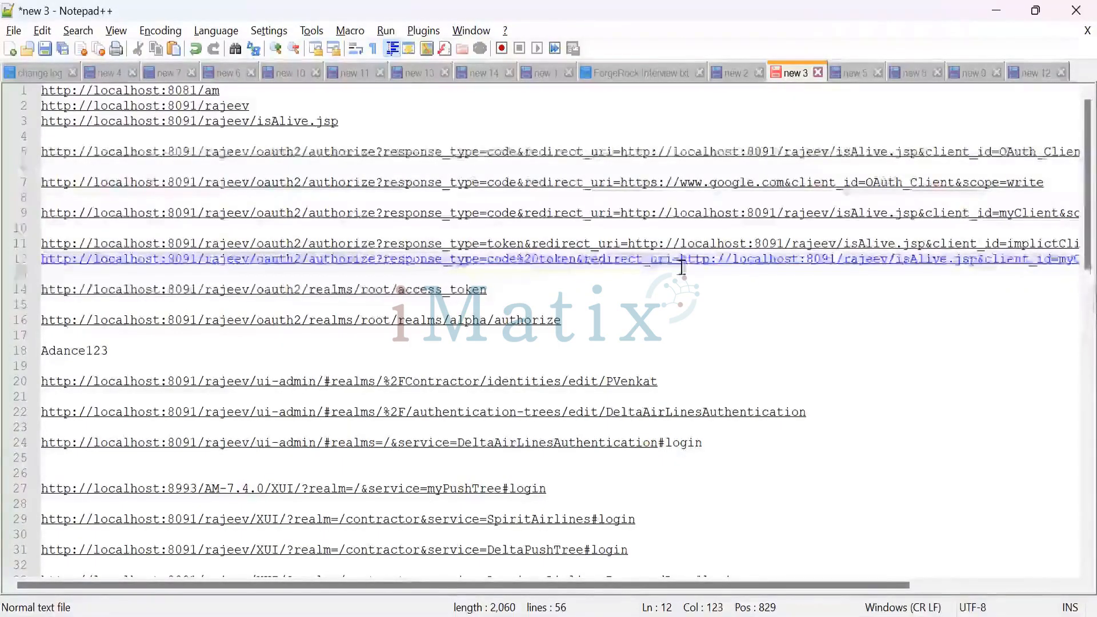
Replace the client_id value in the line 12 authorize URL in Notepad++ with implictClient.
scroll(982, 273, right, 3)
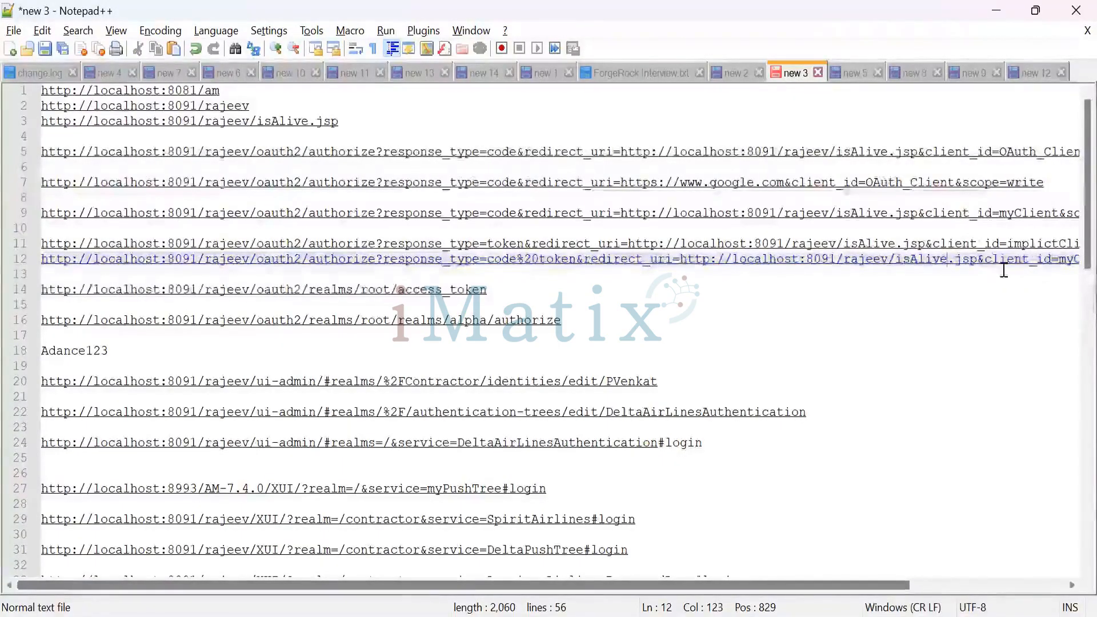
scroll(907, 273, right, 2)
scroll(961, 270, right, 2)
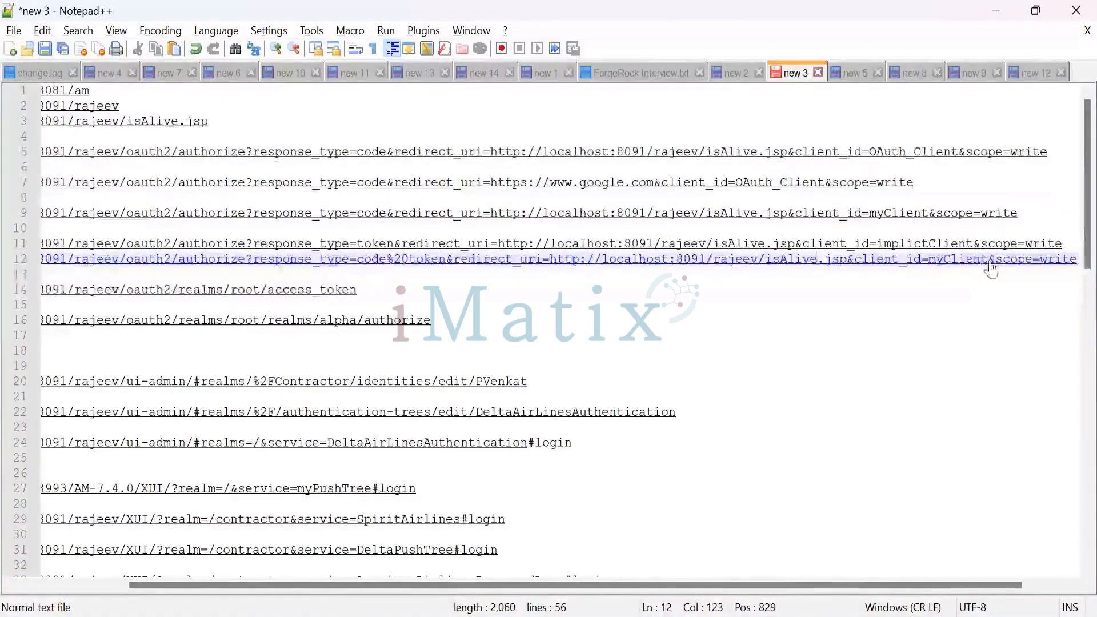
click(987, 260)
drag(974, 271, 931, 274)
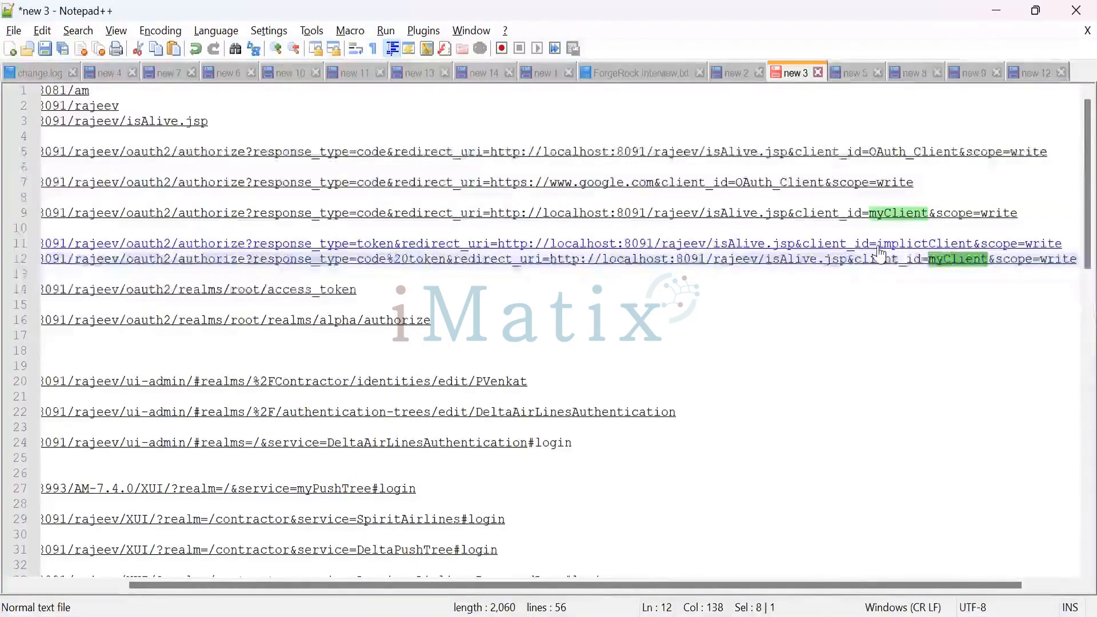
drag(876, 245, 974, 251)
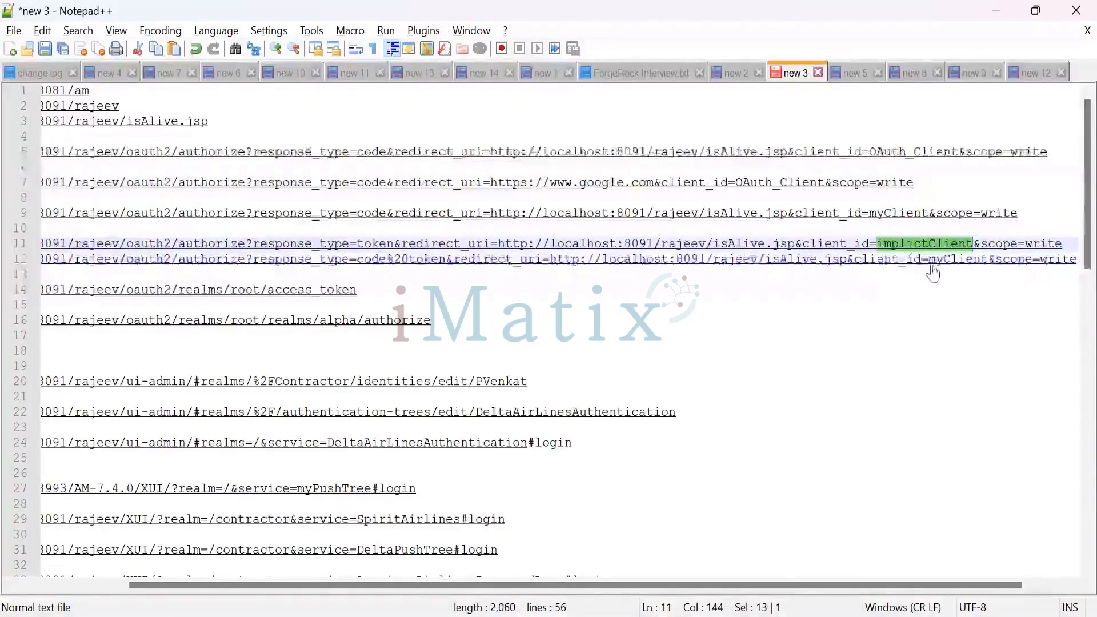
drag(930, 261, 987, 269)
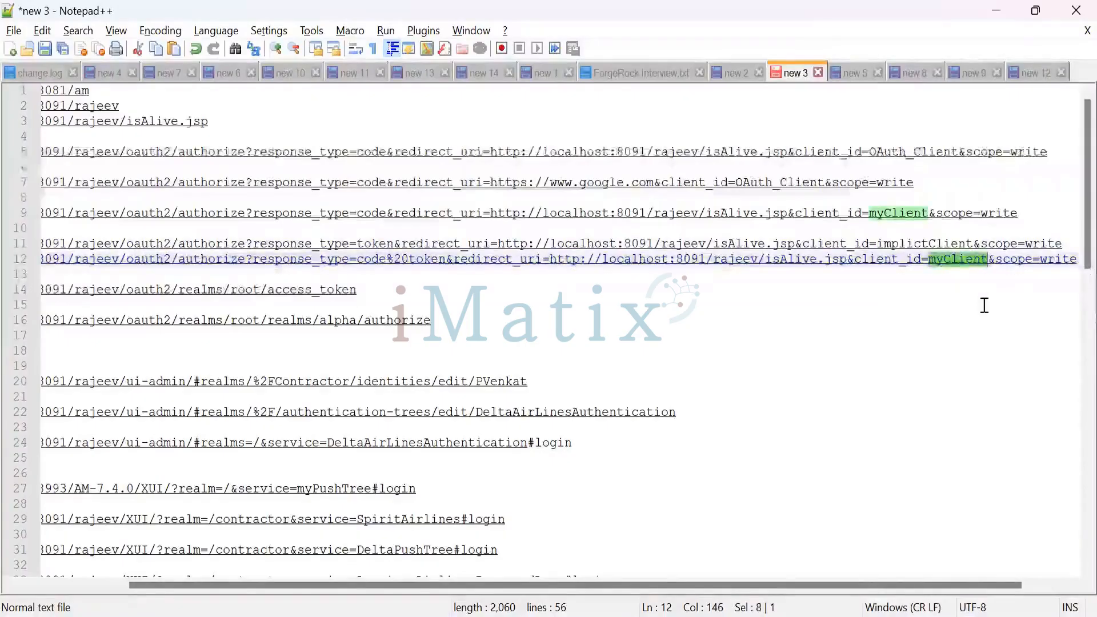
text(implictClient)
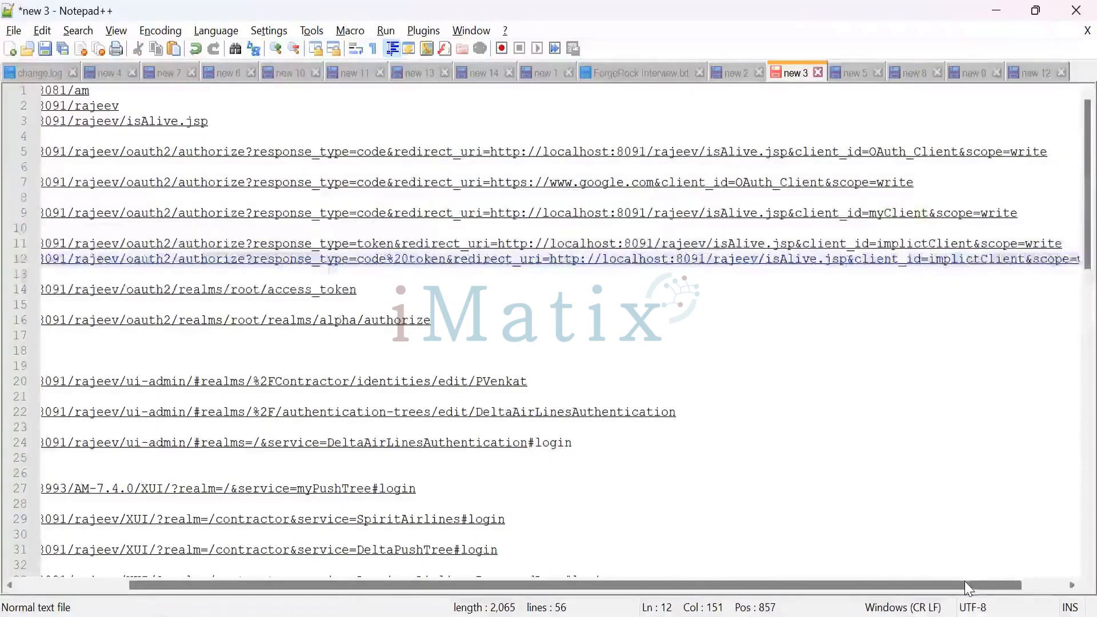
Copy the line 12 authorize URL with response_type=code%20token and client_id=implictClient, and load it in the Incognito Chrome window.
click(1061, 579)
drag(1065, 259, 33, 264)
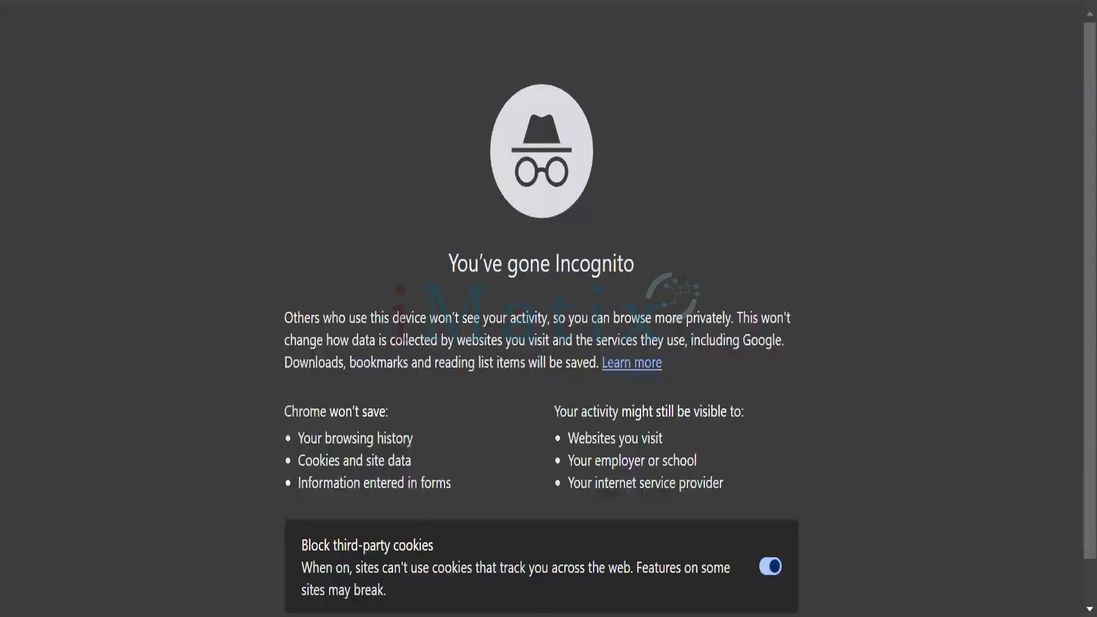
key(ctrl+v)
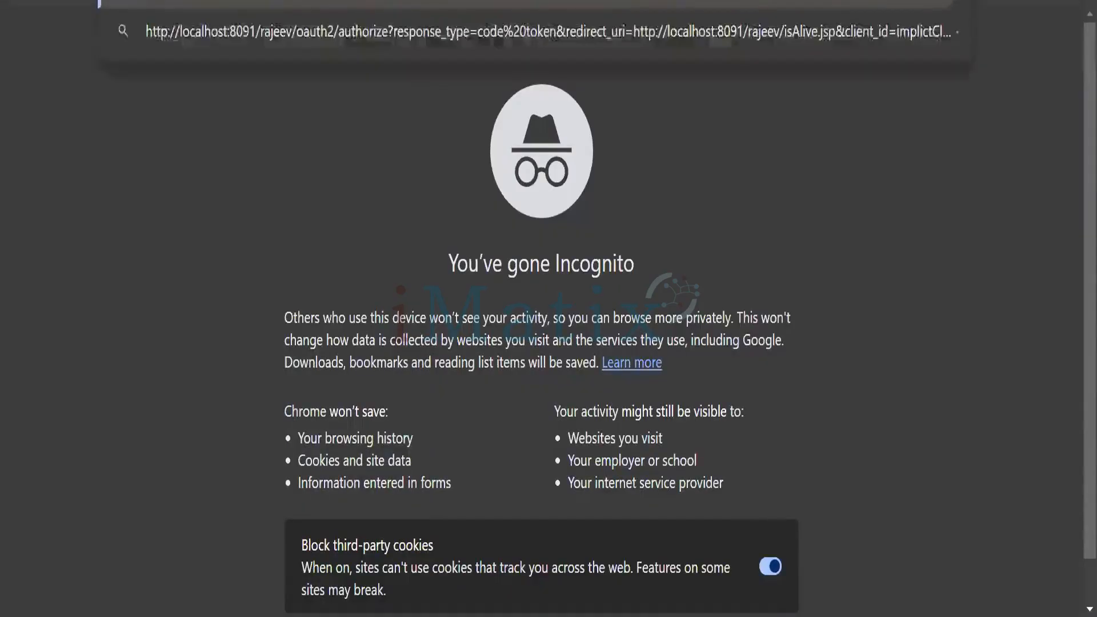
key(Return)
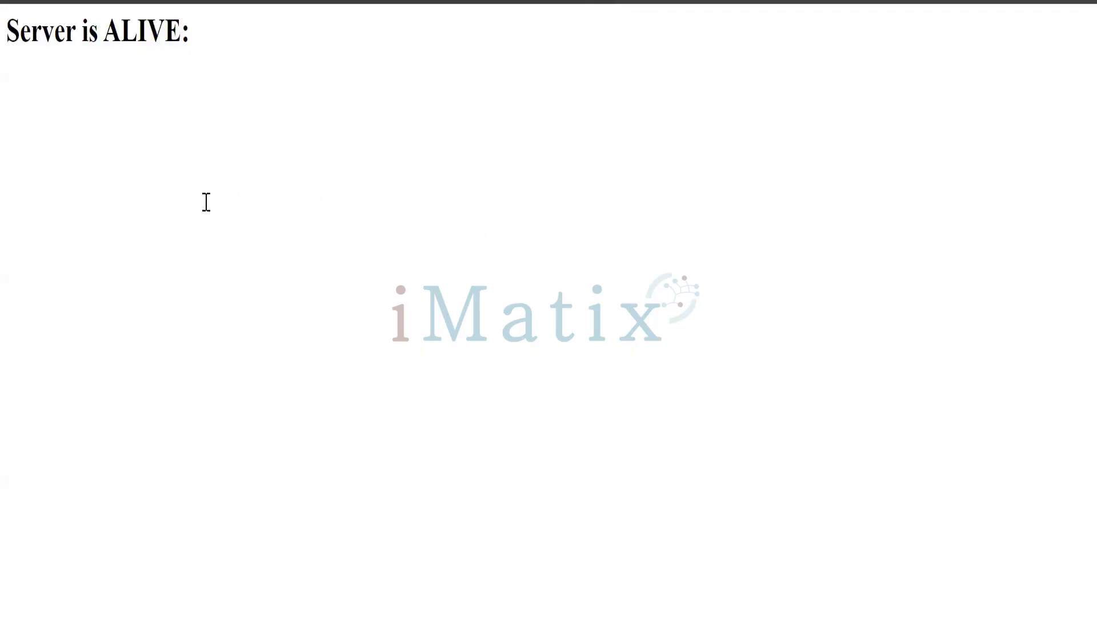
Switch back to Notepad++ and review the line 12 authorize URL through its client_id and scope parameters.
key(alt+Tab)
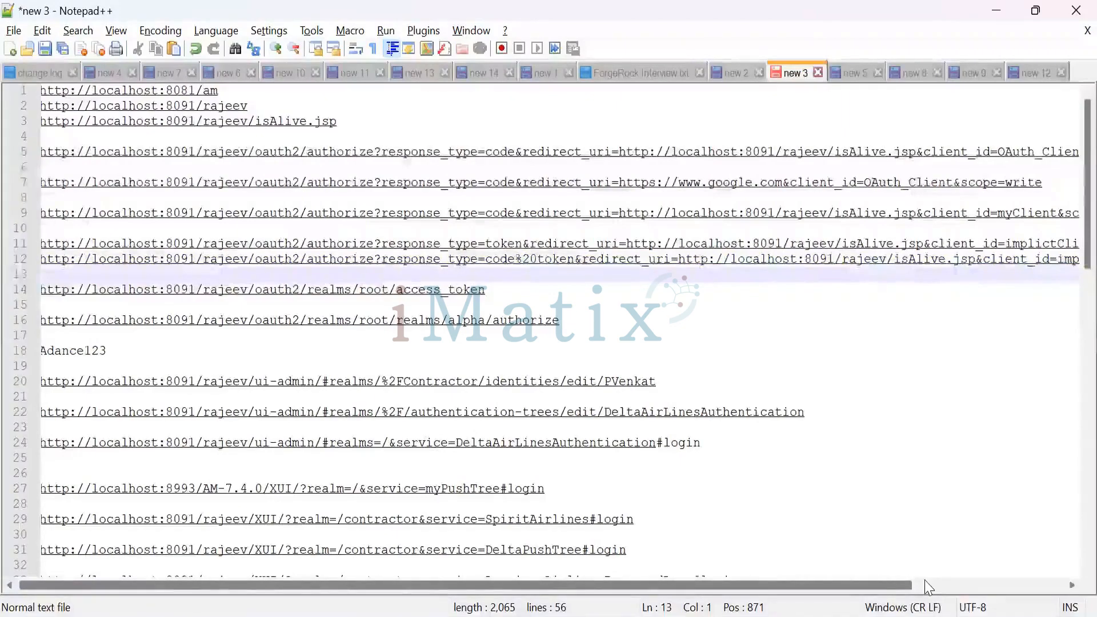
scroll(1061, 572, right, 2)
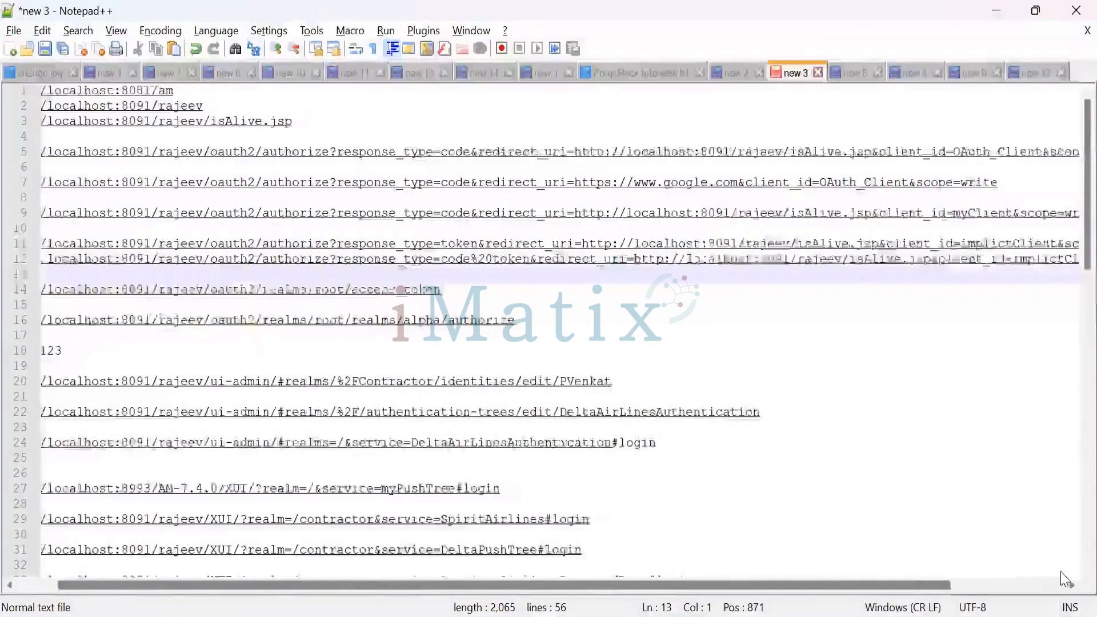
scroll(986, 454, right, 2)
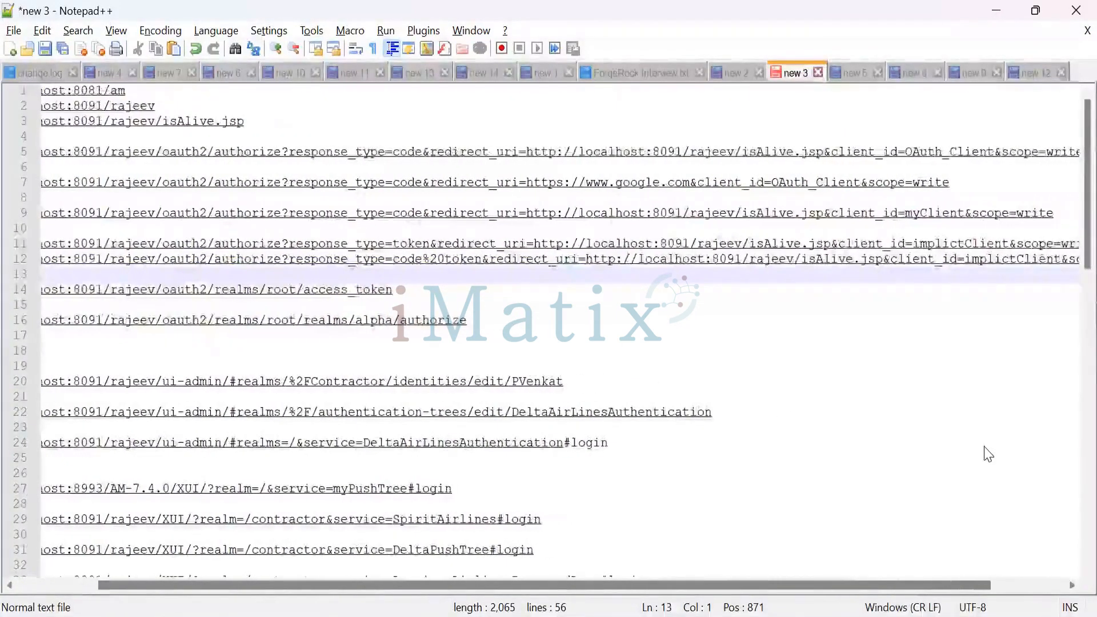
scroll(987, 454, right, 3)
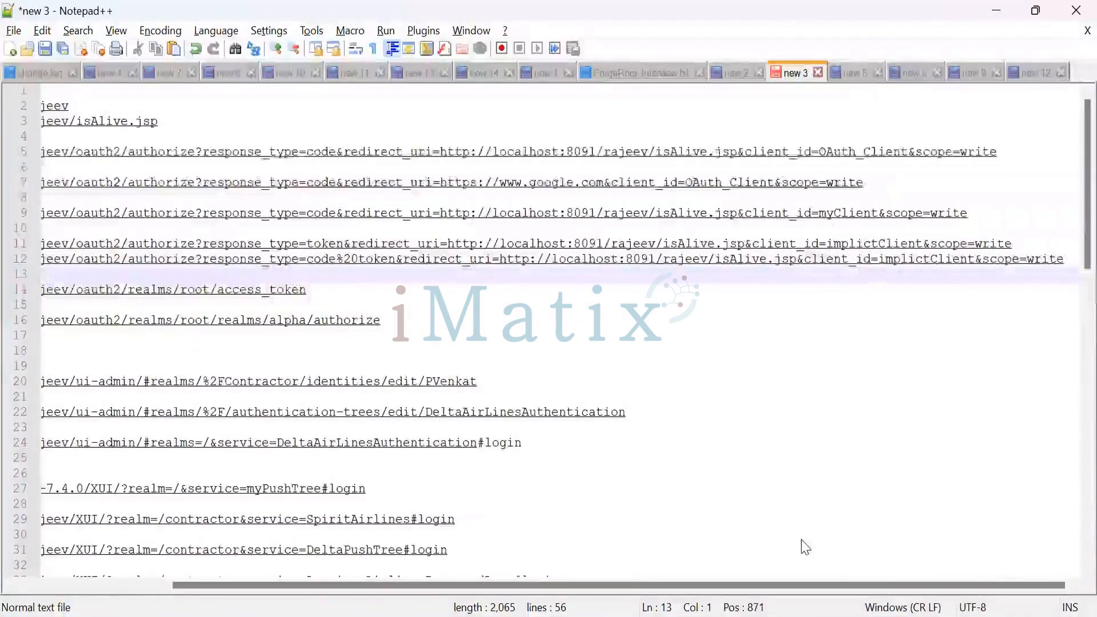
mouse_move(645, 616)
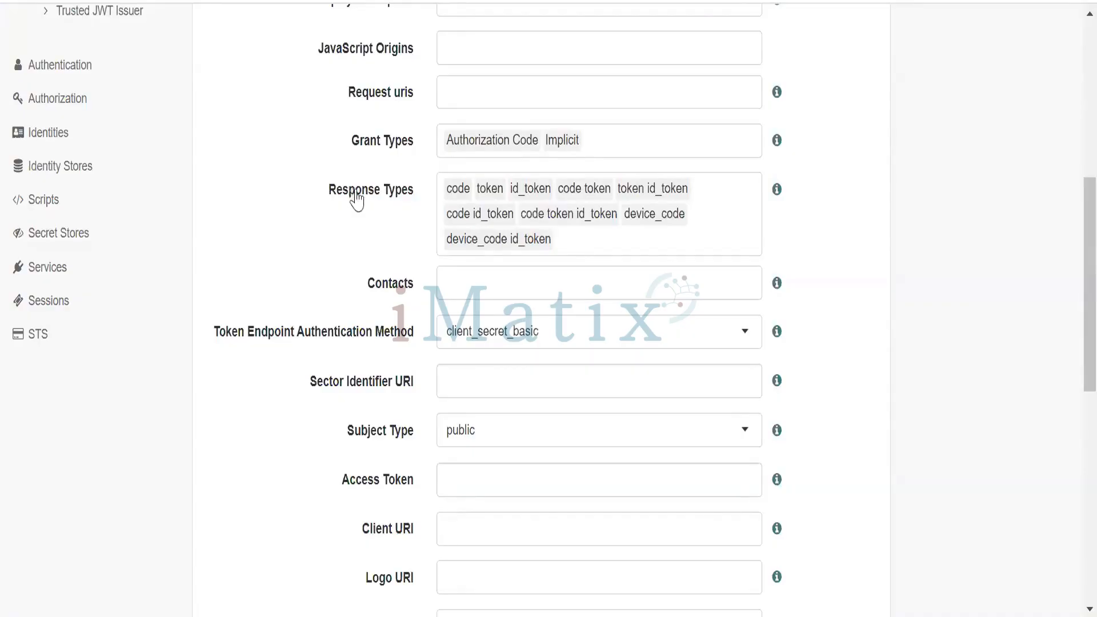
Return to Notepad++ and examine the code%20token response type and the redirect_uri value in the line 12 authorize URL.
key(alt+Tab)
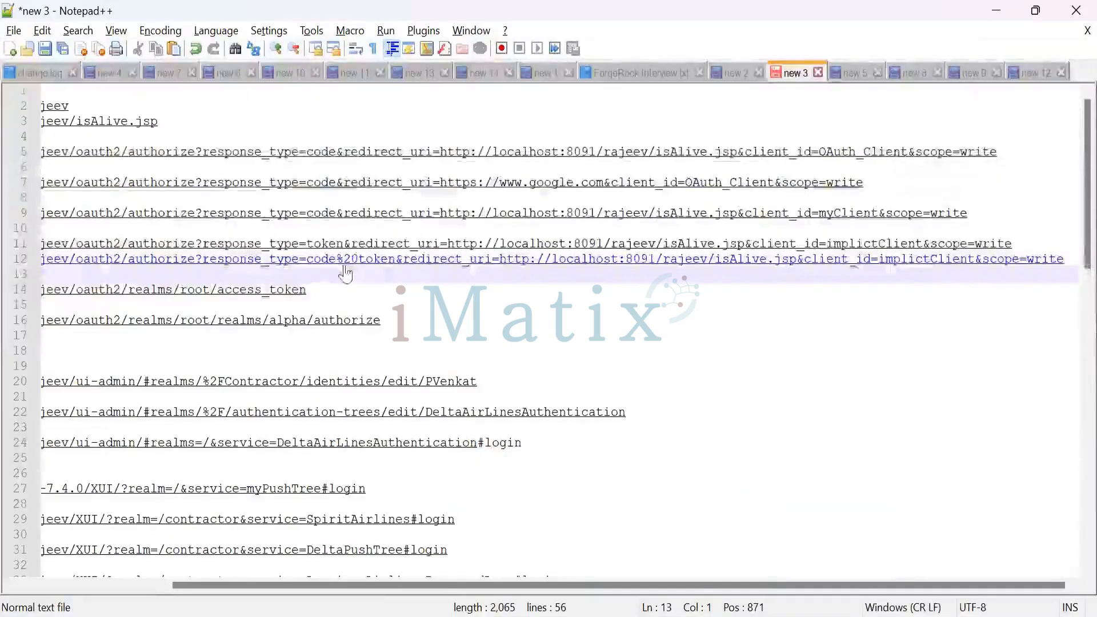
drag(345, 259, 397, 271)
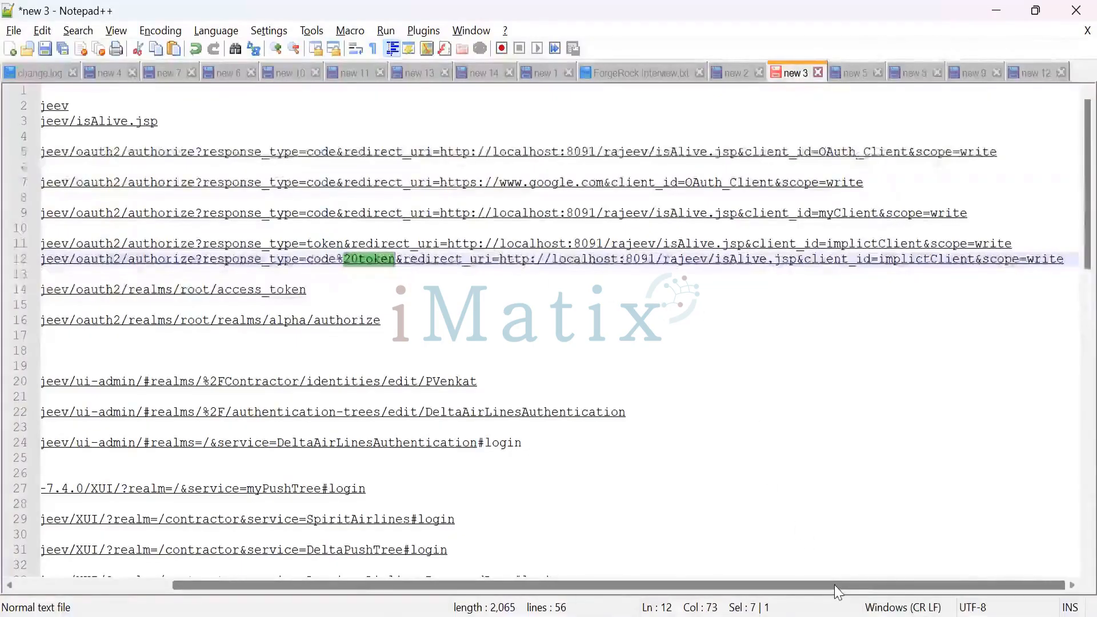
click(396, 265)
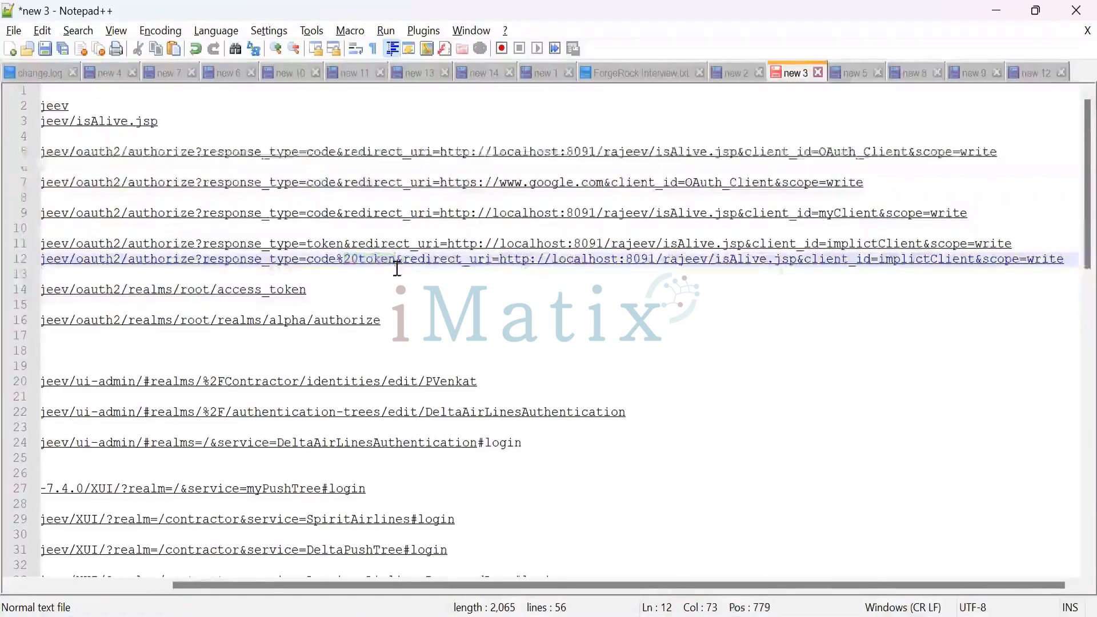
key(Right)
key(Right)
key(Right)
key(Right)
key(Right)
key(Right)
key(Right)
key(Right)
key(Right)
key(Right)
key(Right)
key(Right)
key(Right)
key(Right)
key(Right)
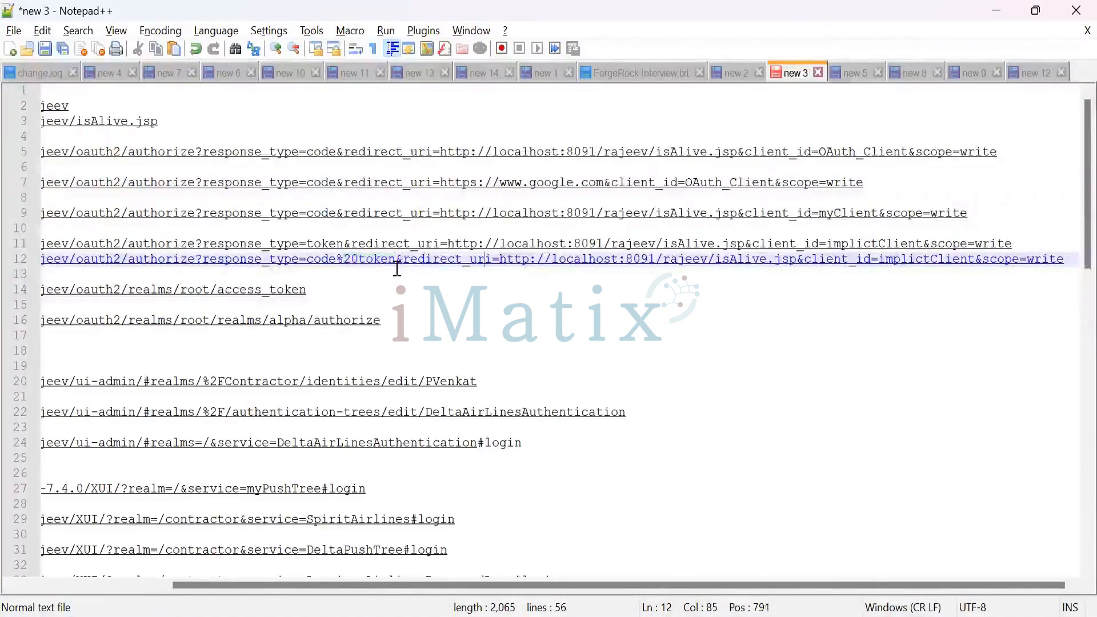
key(Right)
key(Right)
key(Right)
key(Right)
key(Right)
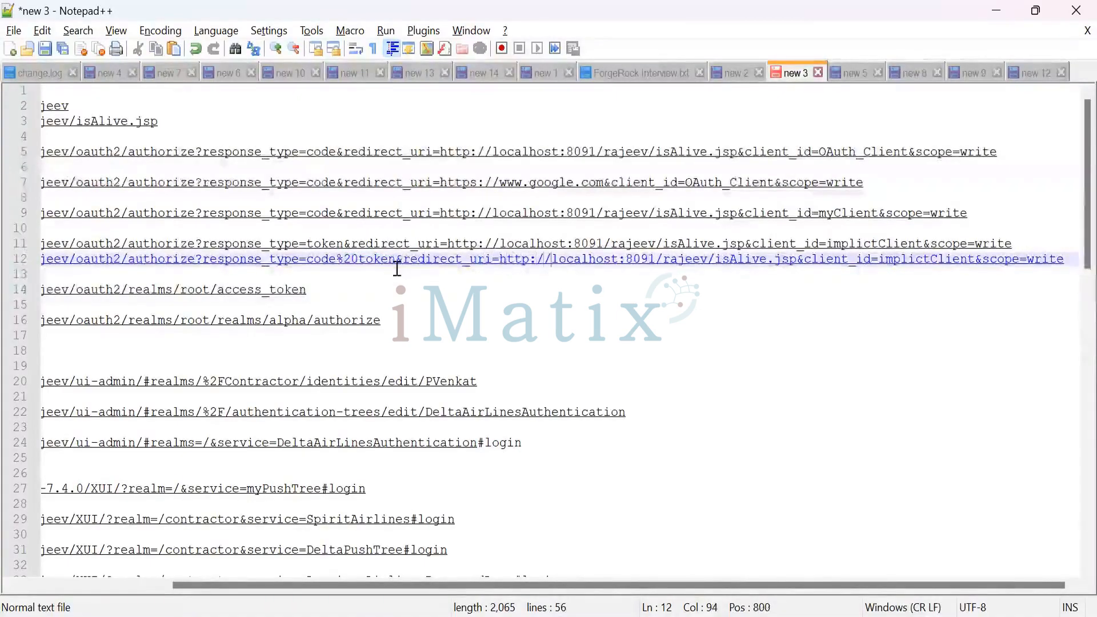
key(Right)
key(Right)
key(Right)
key(Right)
key(Right)
key(Right)
key(Right)
key(Right)
key(Right)
key(Right)
key(Right)
key(Right)
key(Right)
key(Right)
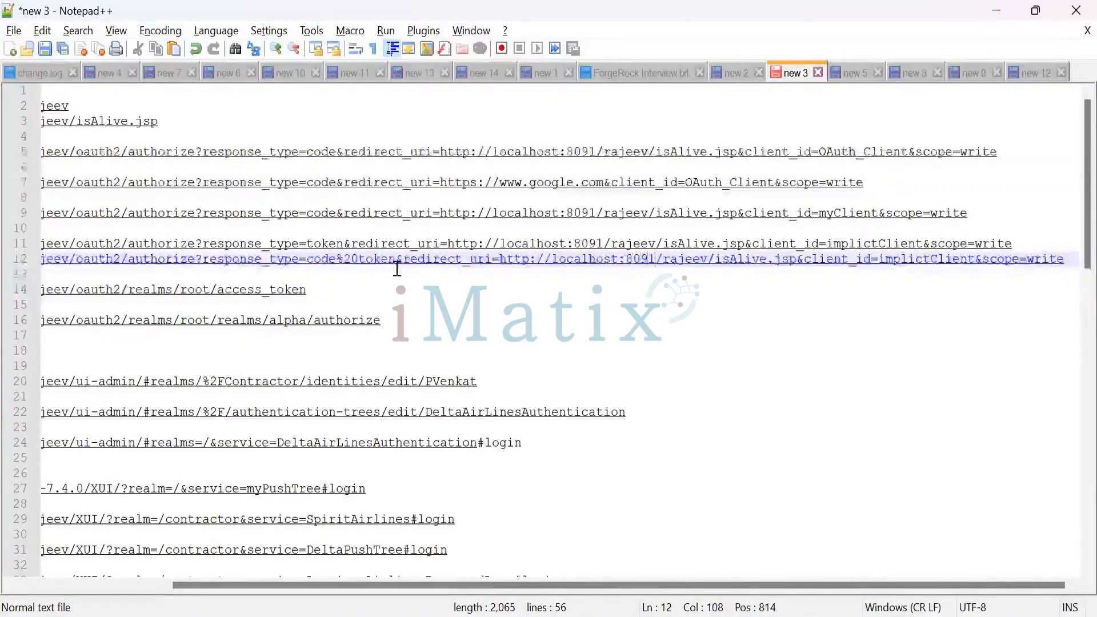
key(Right)
key(Right)
key(Right)
key(Right)
key(Right)
key(Right)
key(Right)
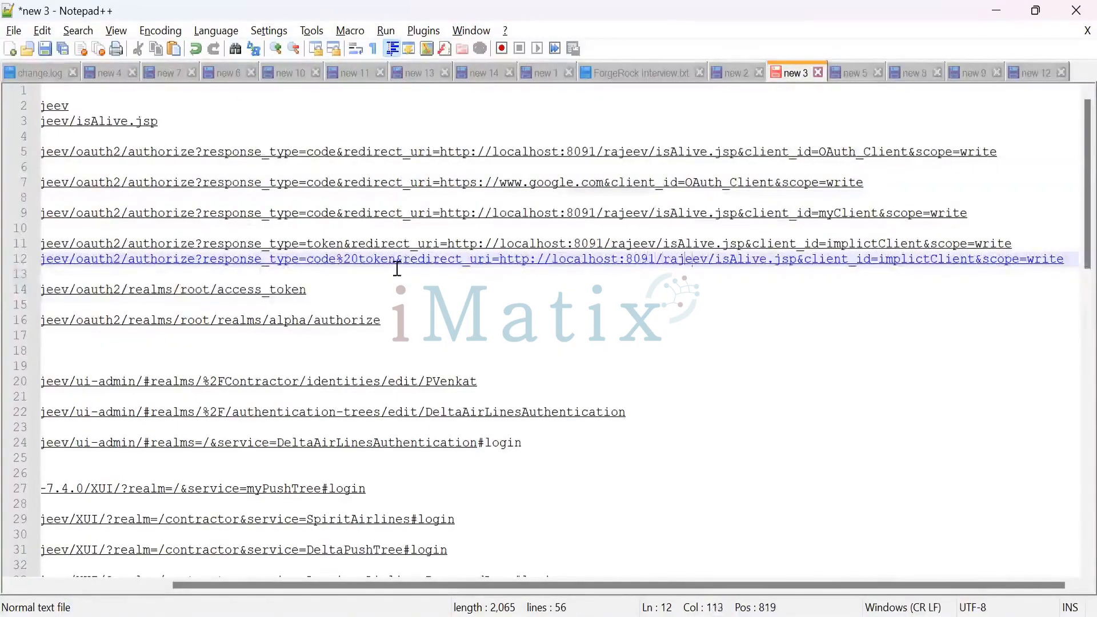
key(Right)
key(Right)
key(Right)
key(Right)
key(Right)
key(Right)
key(Right)
key(Right)
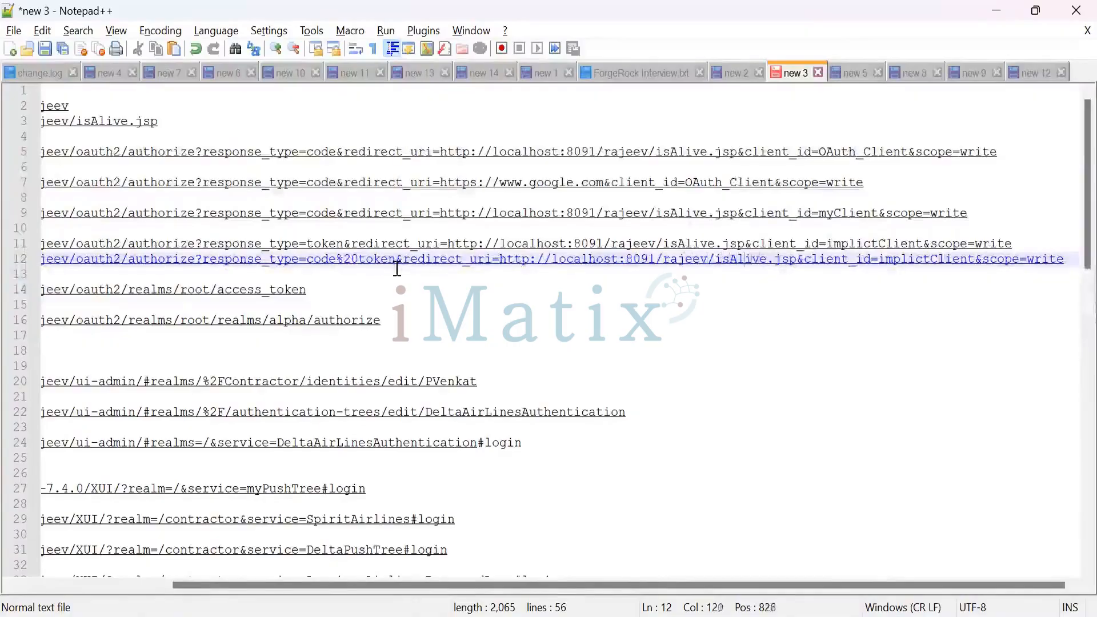
key(Right)
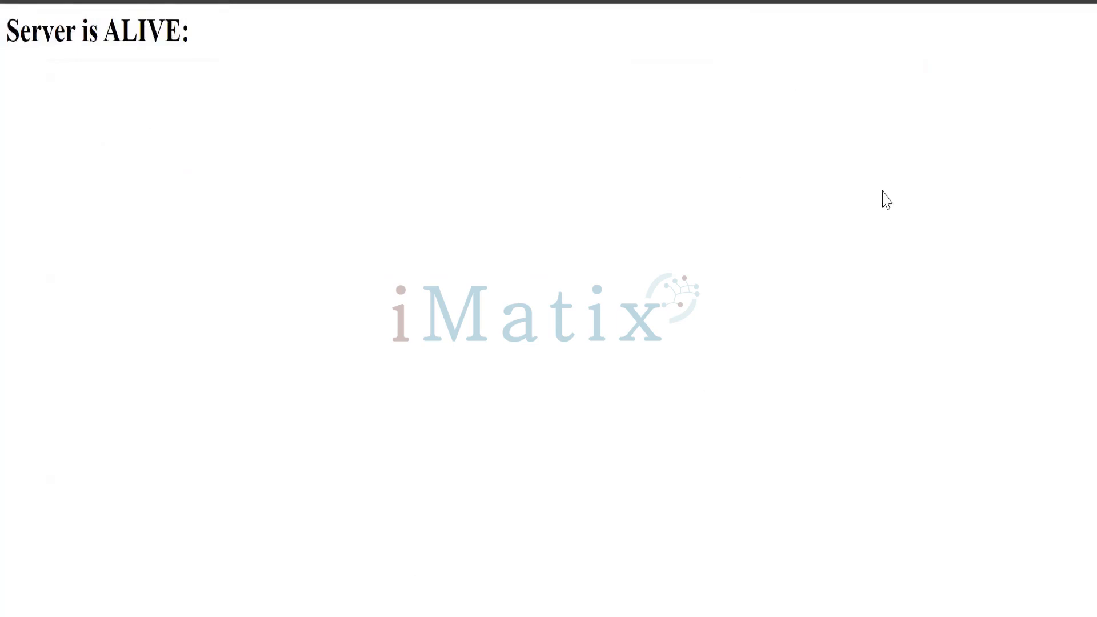
Switch to the ForgeRock admin console in Chrome, open the realm's OAuth2 Provider service and review its Core settings.
key(alt+Tab)
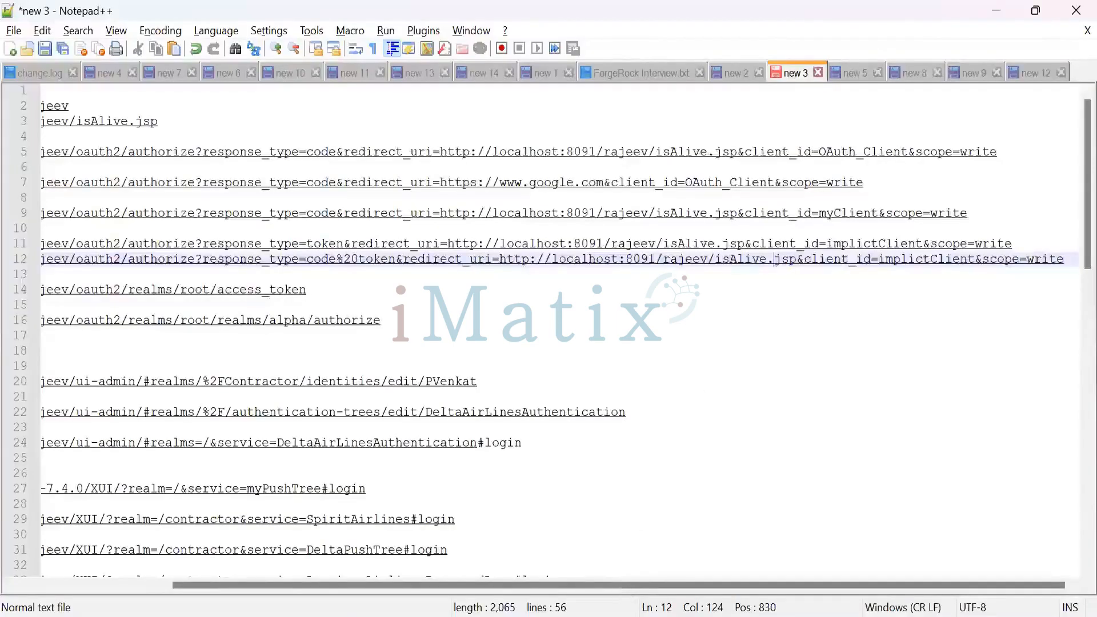
click(644, 616)
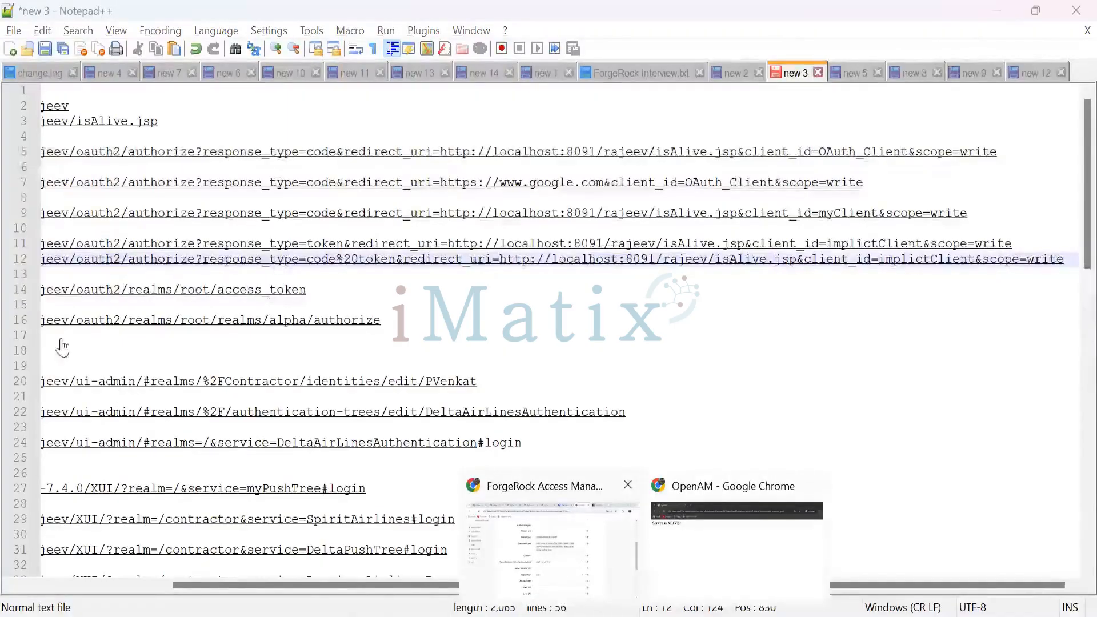
click(60, 342)
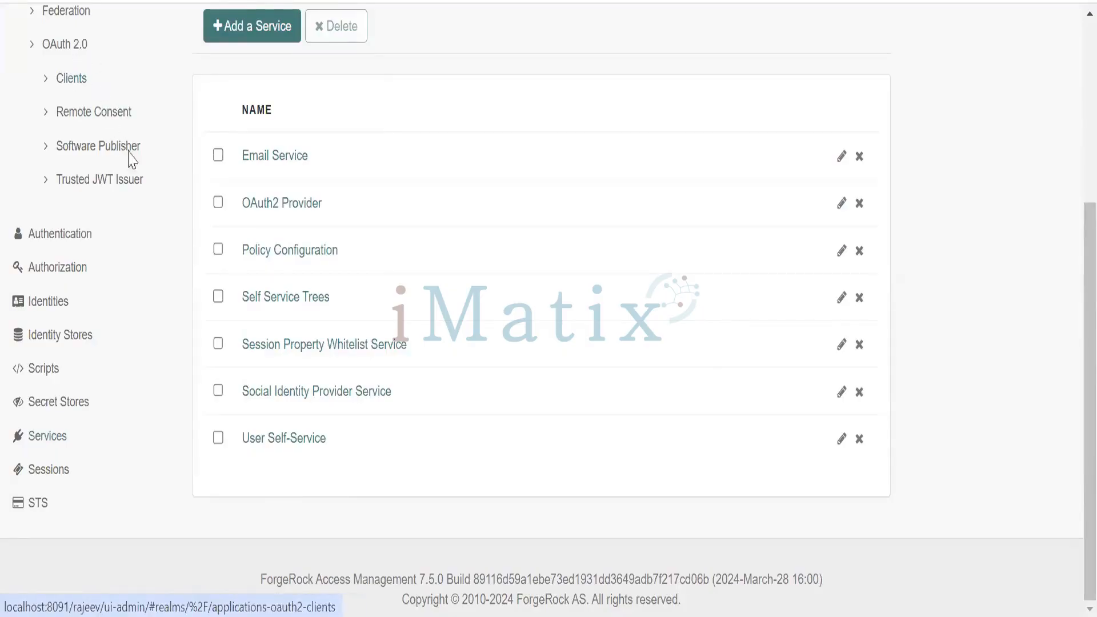
click(278, 205)
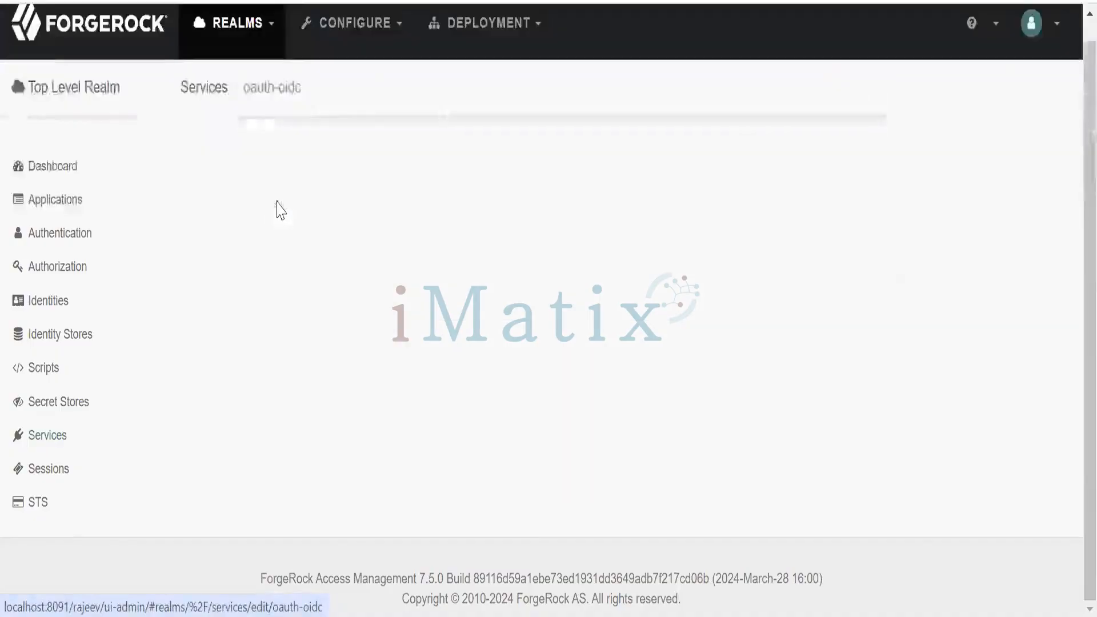
scroll(277, 209, down, 4)
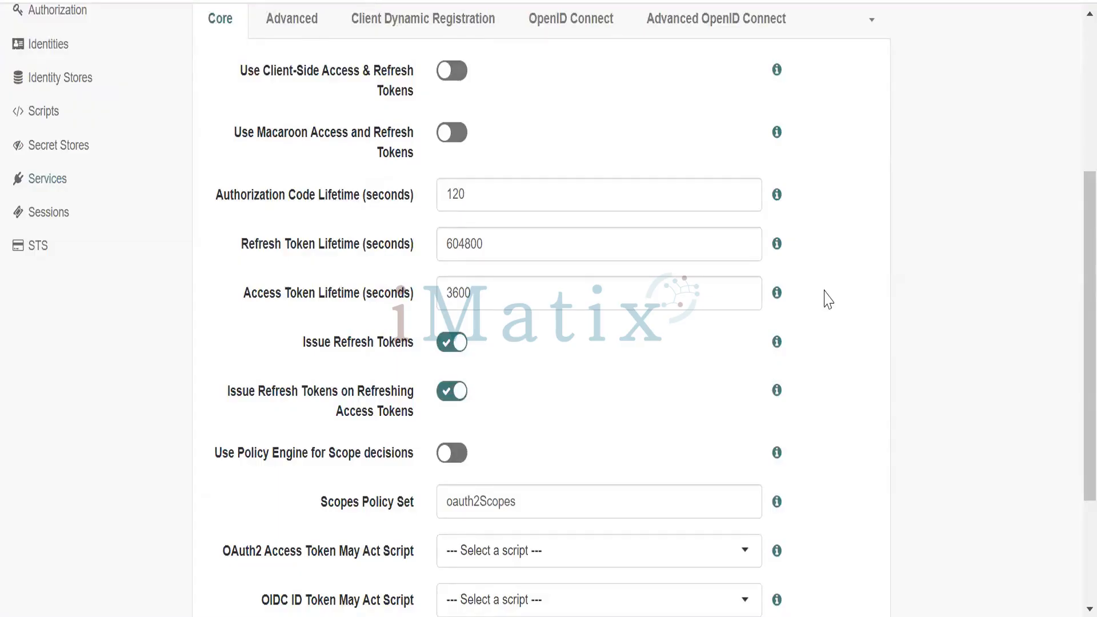
Examine the OAuth2 Provider's Advanced settings, from the Response Type Plugins through the Grant Types.
click(294, 23)
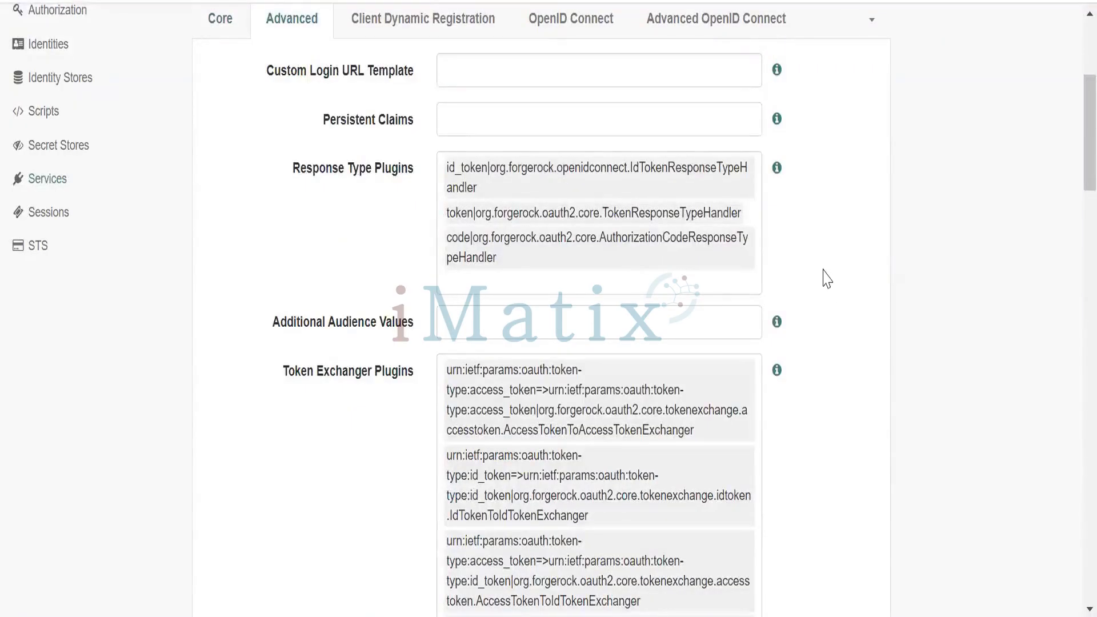
scroll(827, 268, down, 5)
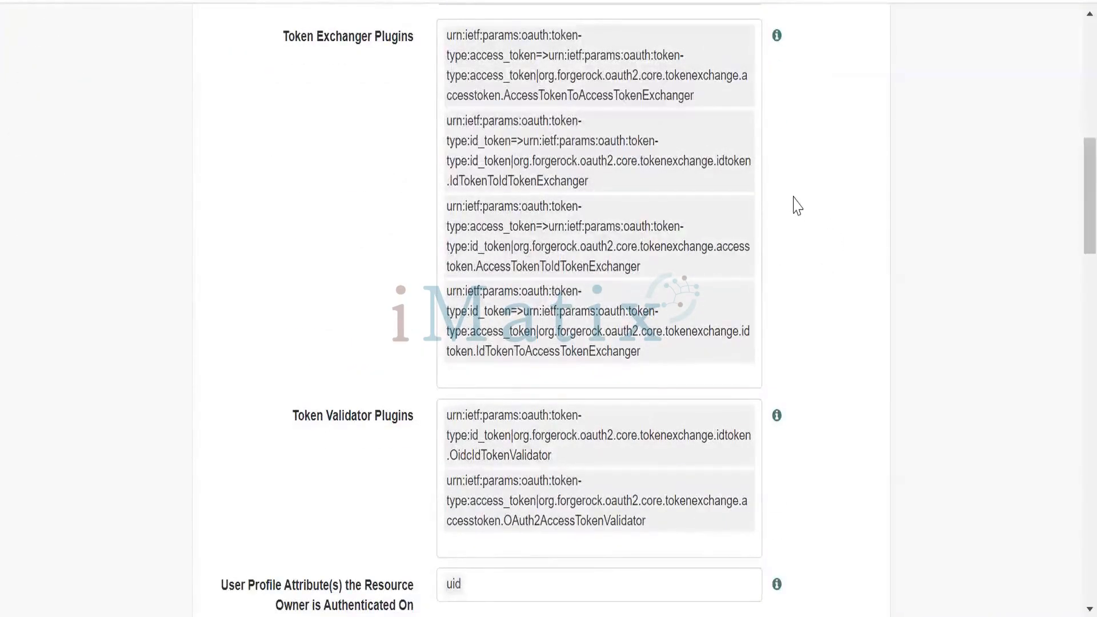
scroll(797, 205, down, 4)
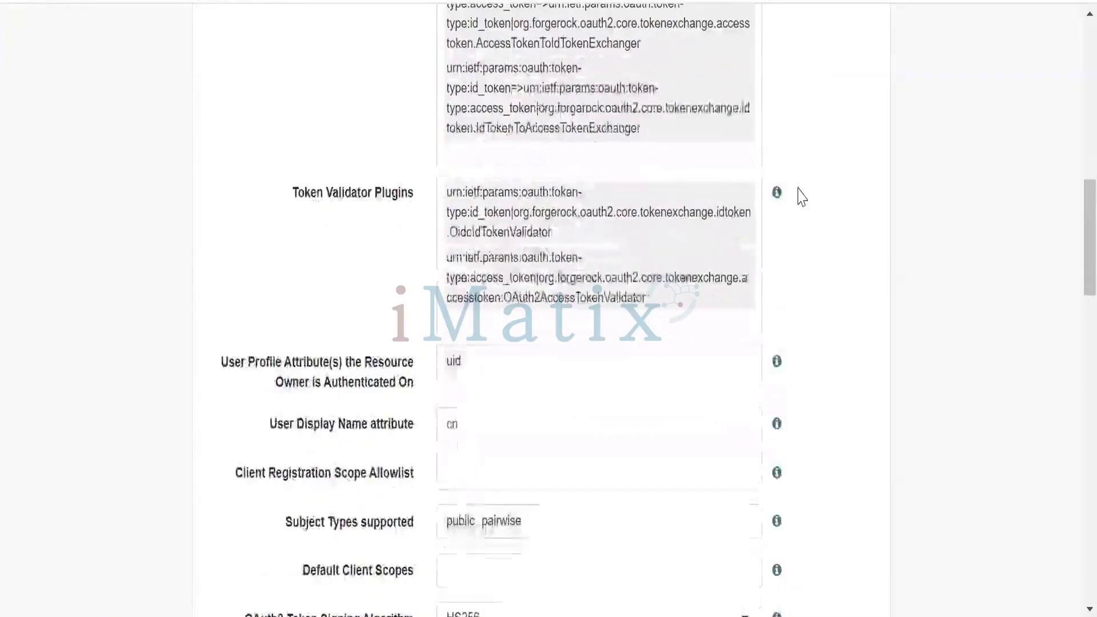
scroll(802, 197, down, 4)
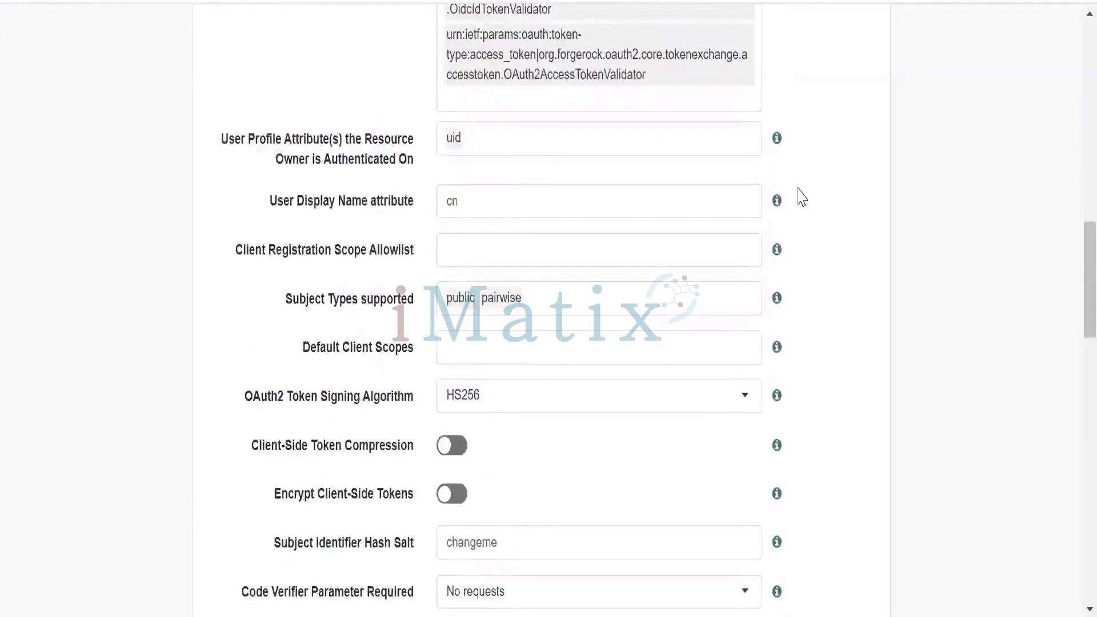
scroll(810, 195, down, 2)
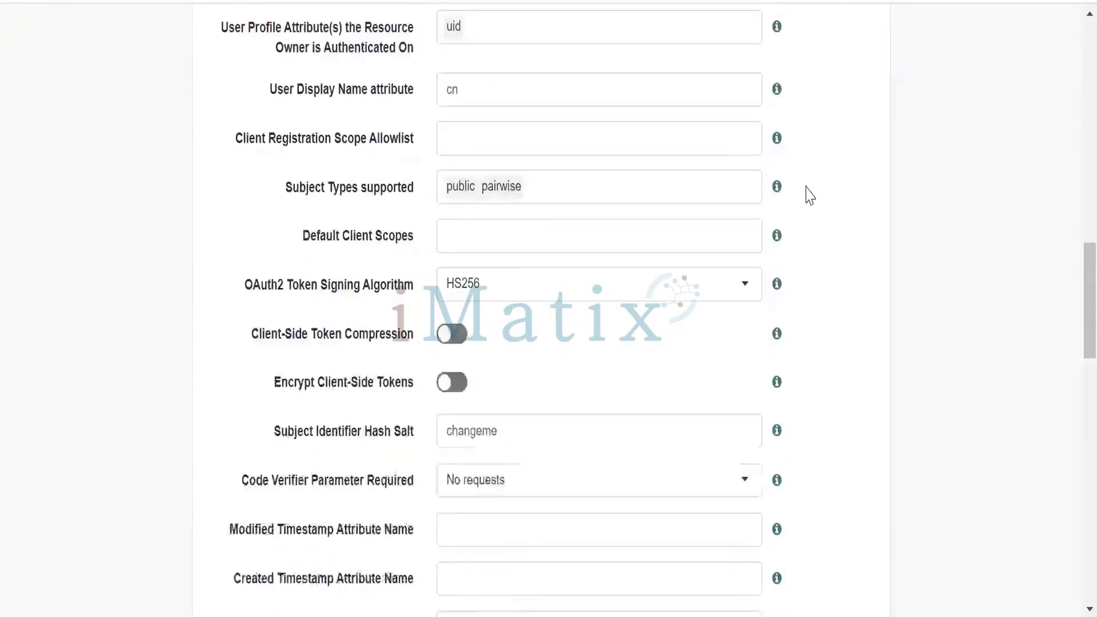
scroll(811, 195, down, 2)
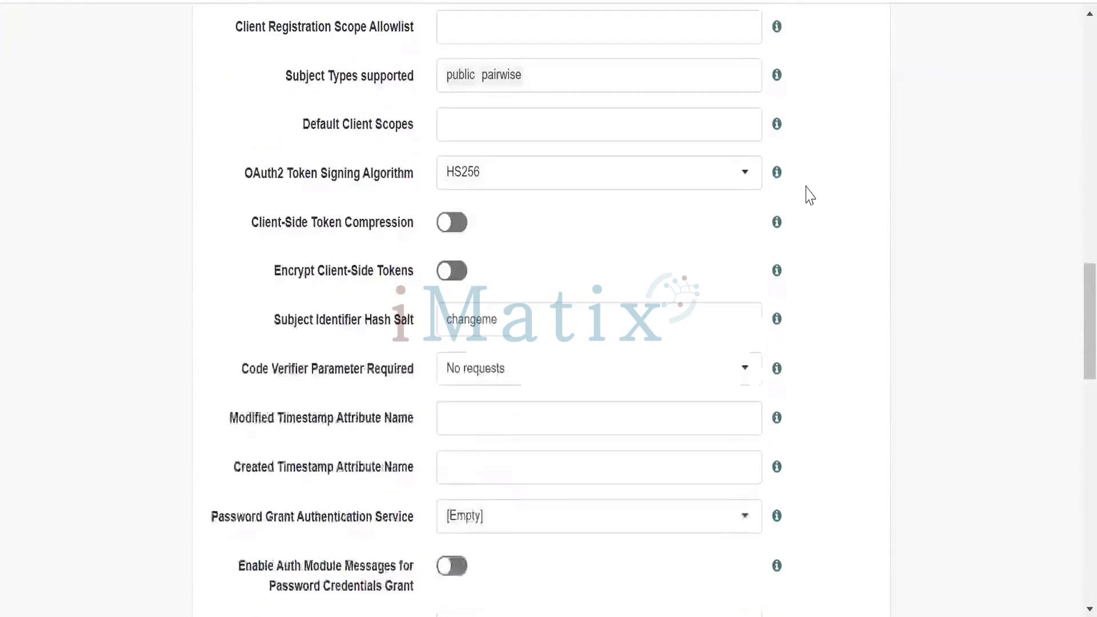
scroll(810, 196, down, 2)
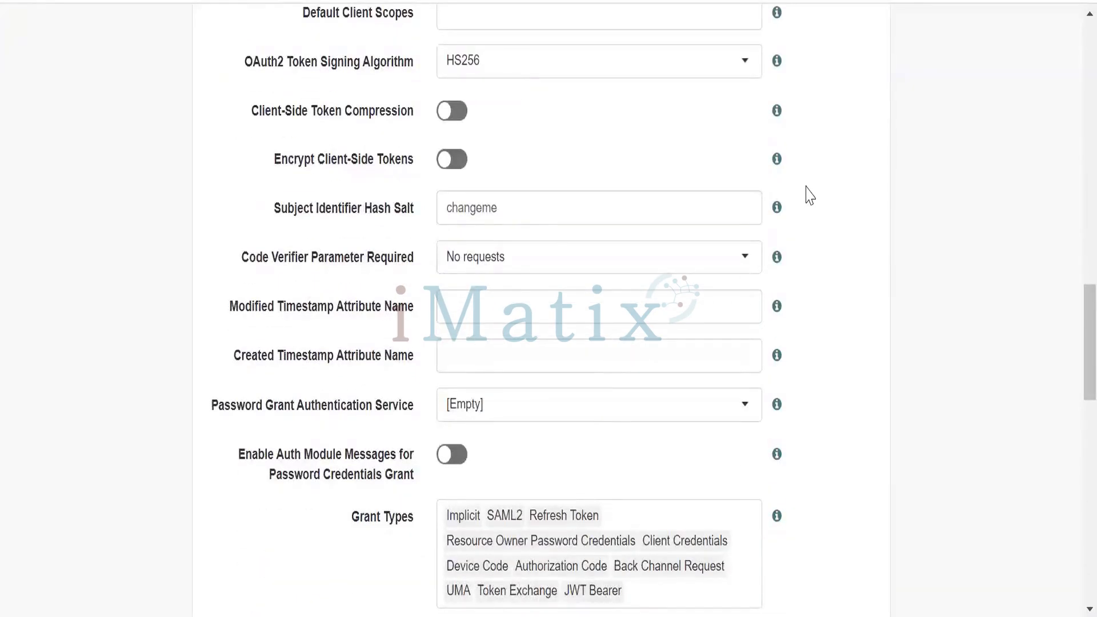
scroll(810, 195, down, 2)
scroll(810, 195, down, 2)
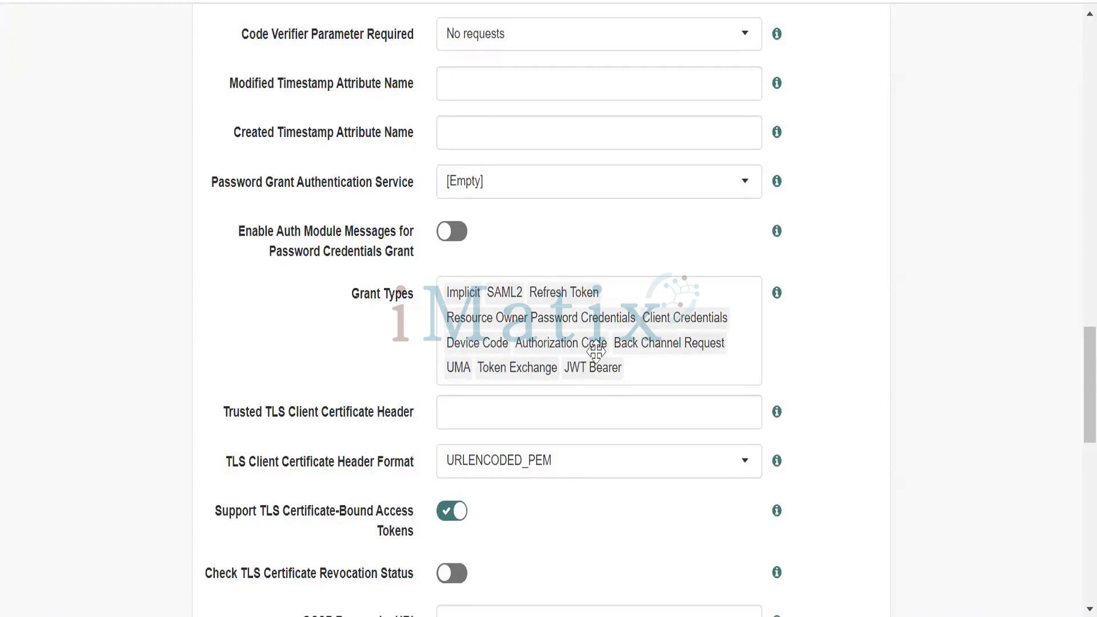
Open the implictClient OAuth 2.0 client and review its Core settings, including the redirection URIs and scopes.
scroll(235, 274, up, 15)
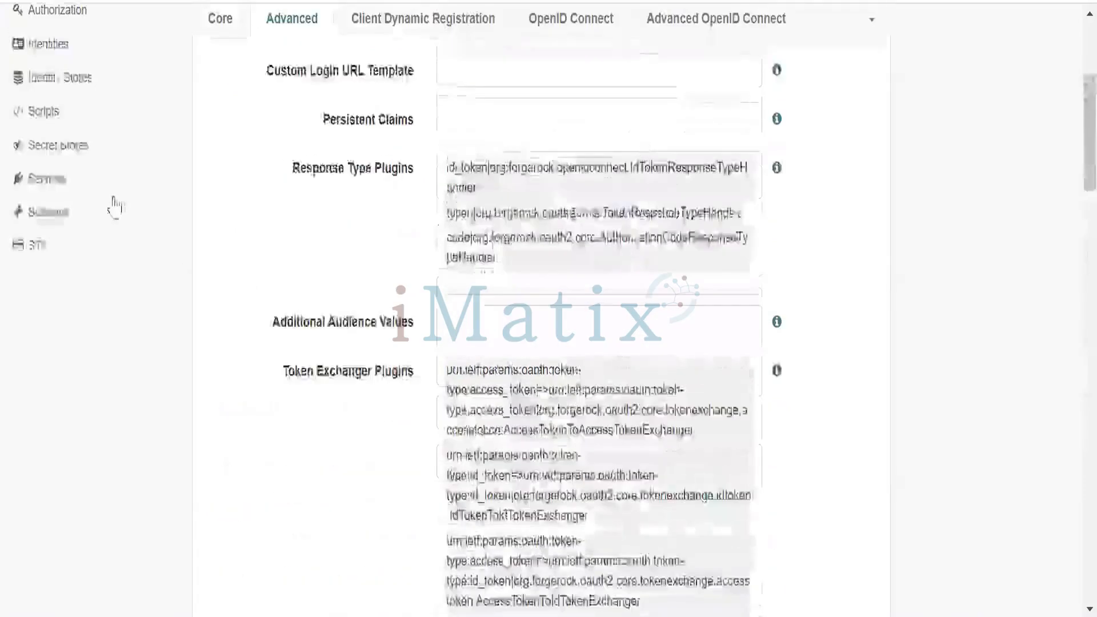
click(72, 55)
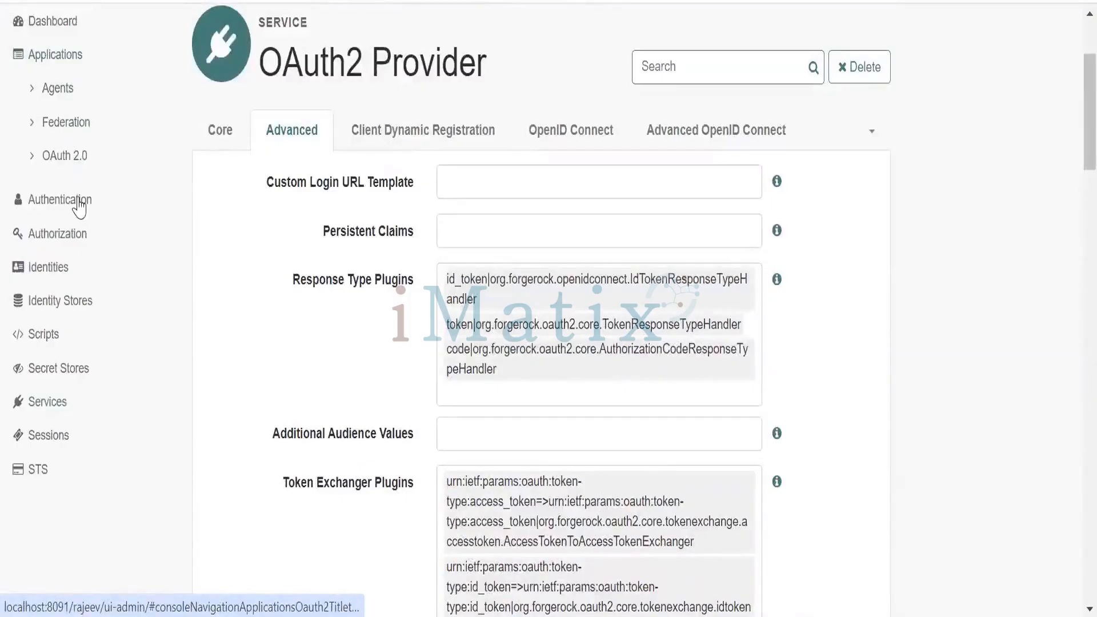
click(72, 156)
click(78, 200)
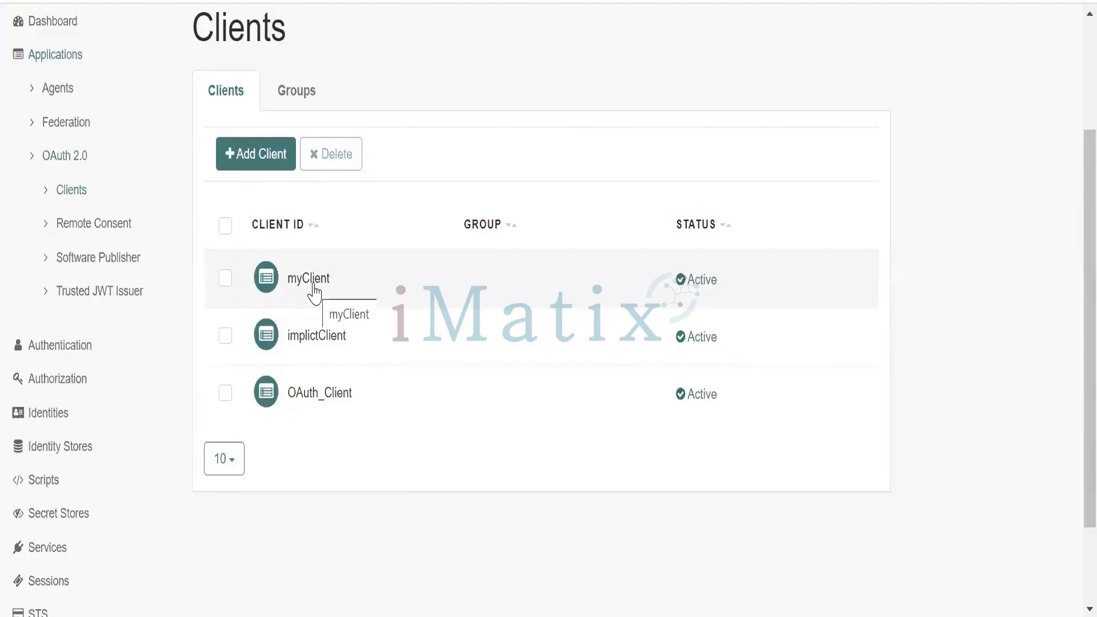
click(316, 335)
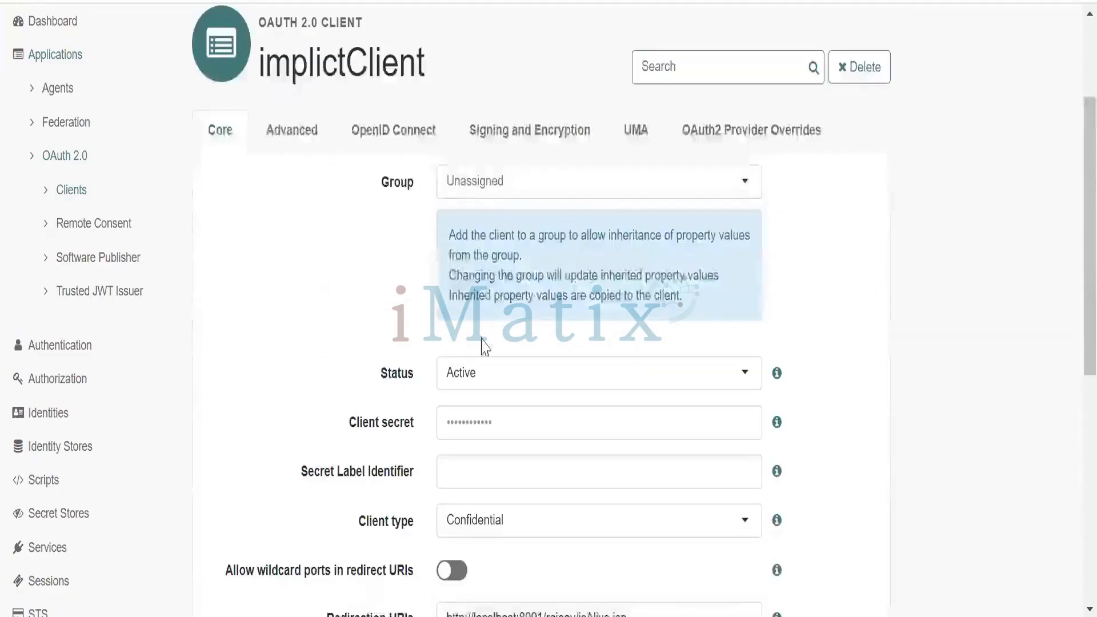
scroll(534, 389, down, 4)
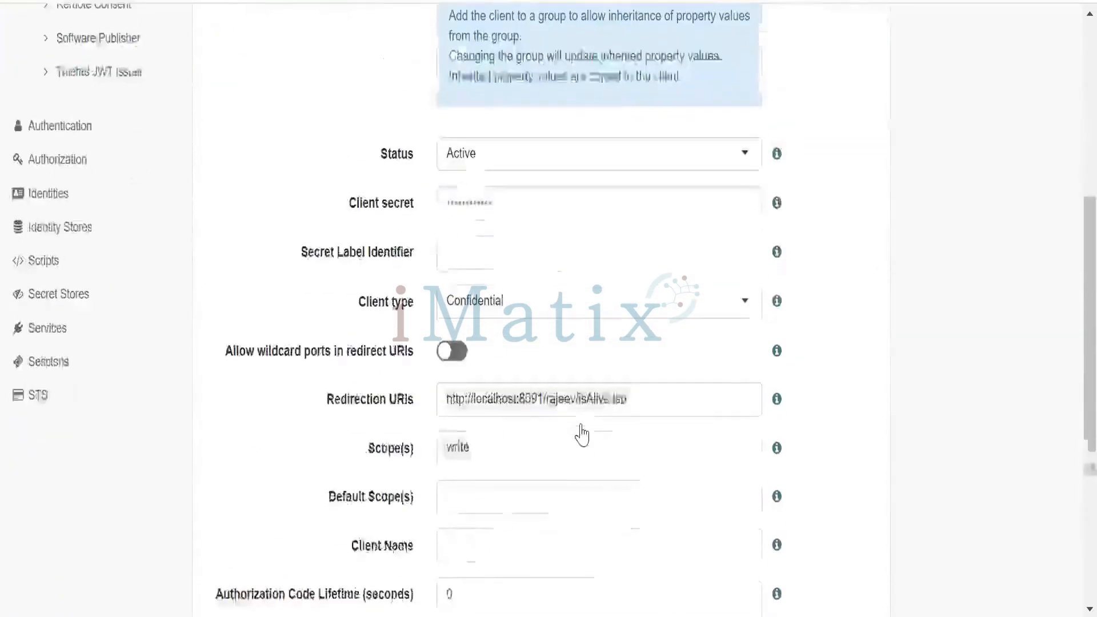
Review the implictClient client's Advanced settings, including the response types, grant types and token endpoint authentication method.
scroll(572, 411, up, 5)
click(292, 130)
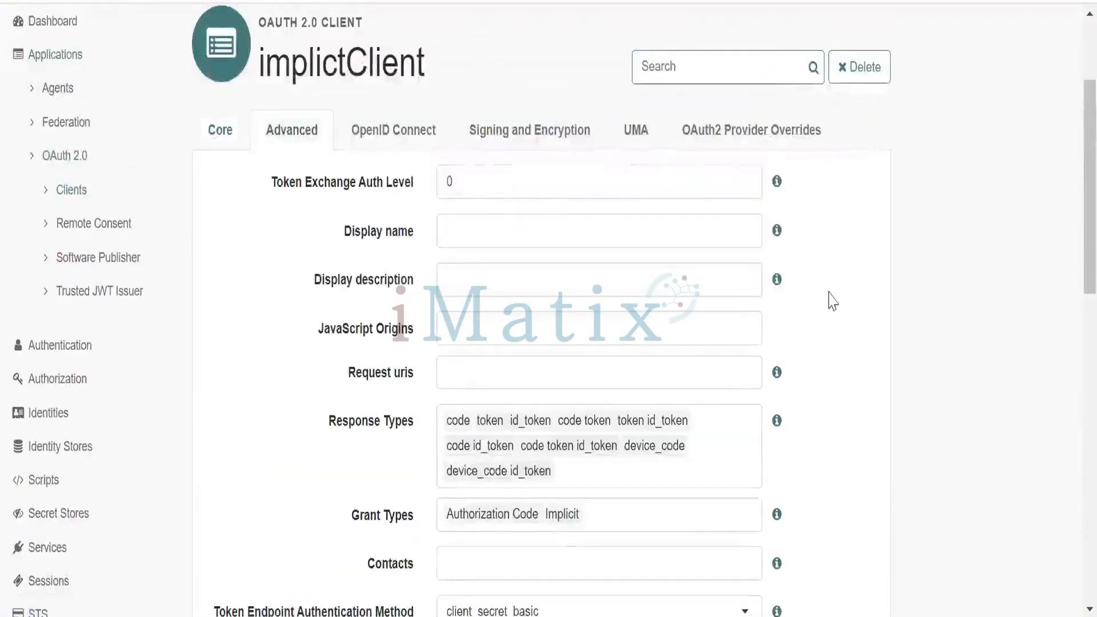
scroll(831, 280, down, 2)
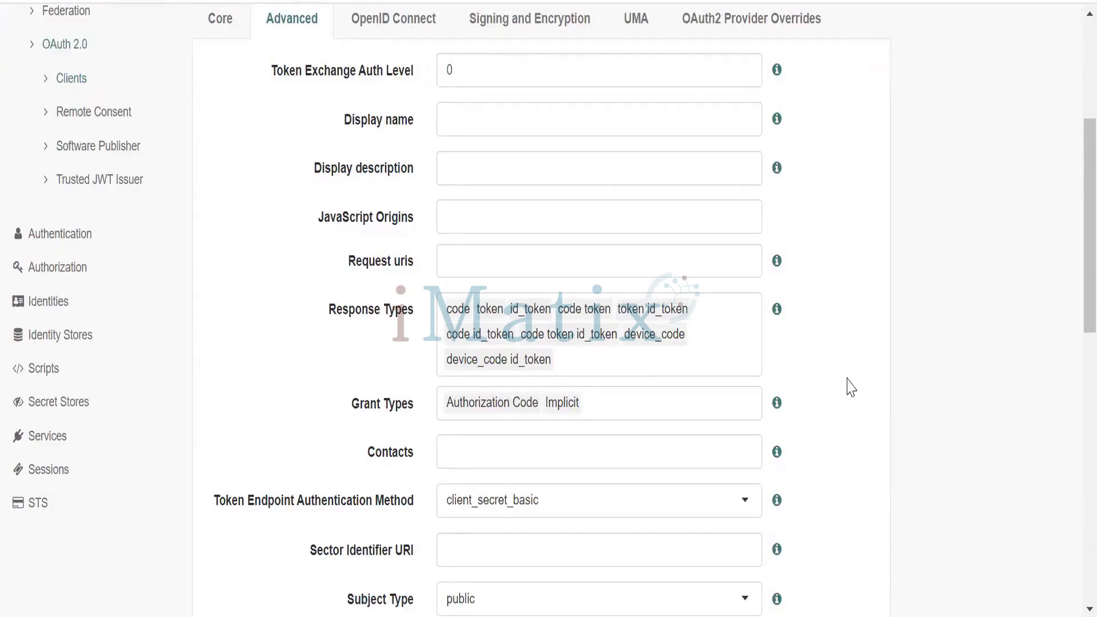
scroll(851, 388, down, 4)
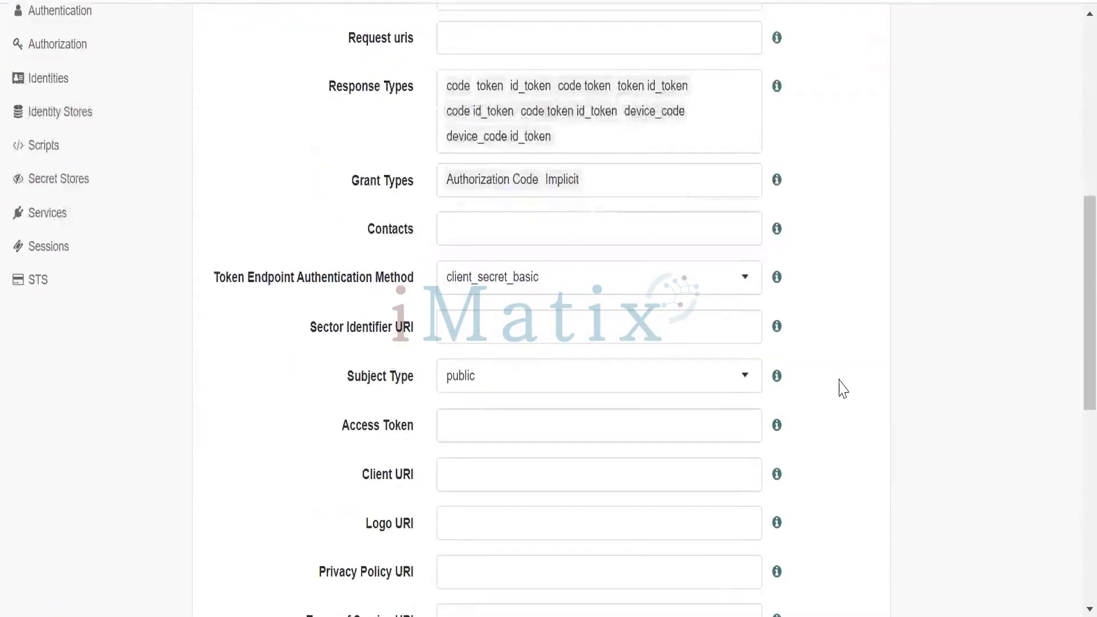
scroll(842, 389, down, 2)
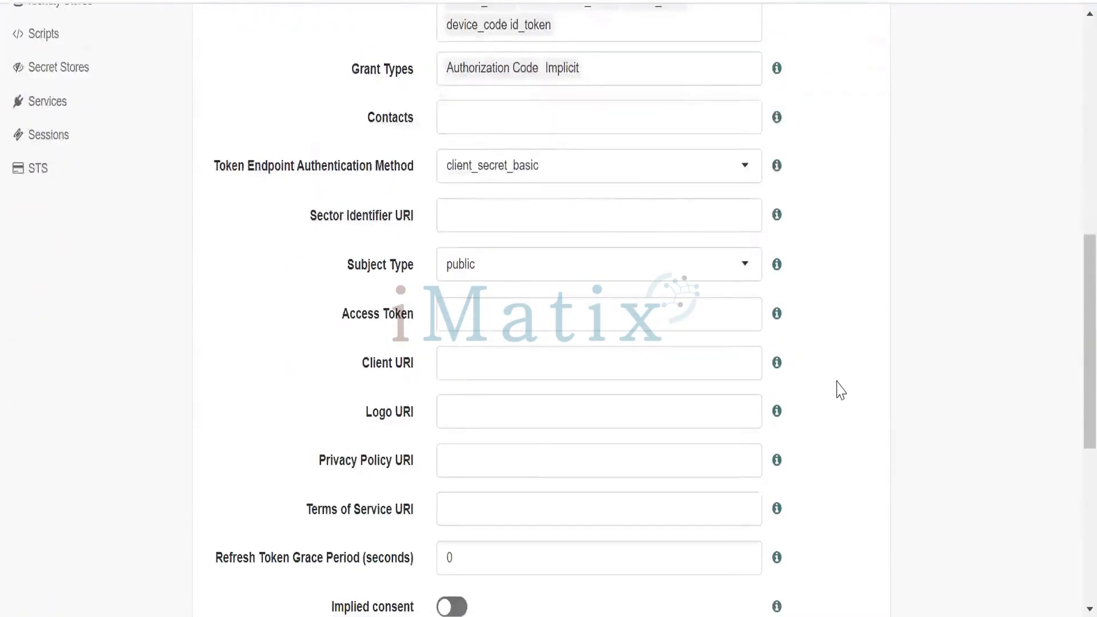
scroll(841, 391, up, 8)
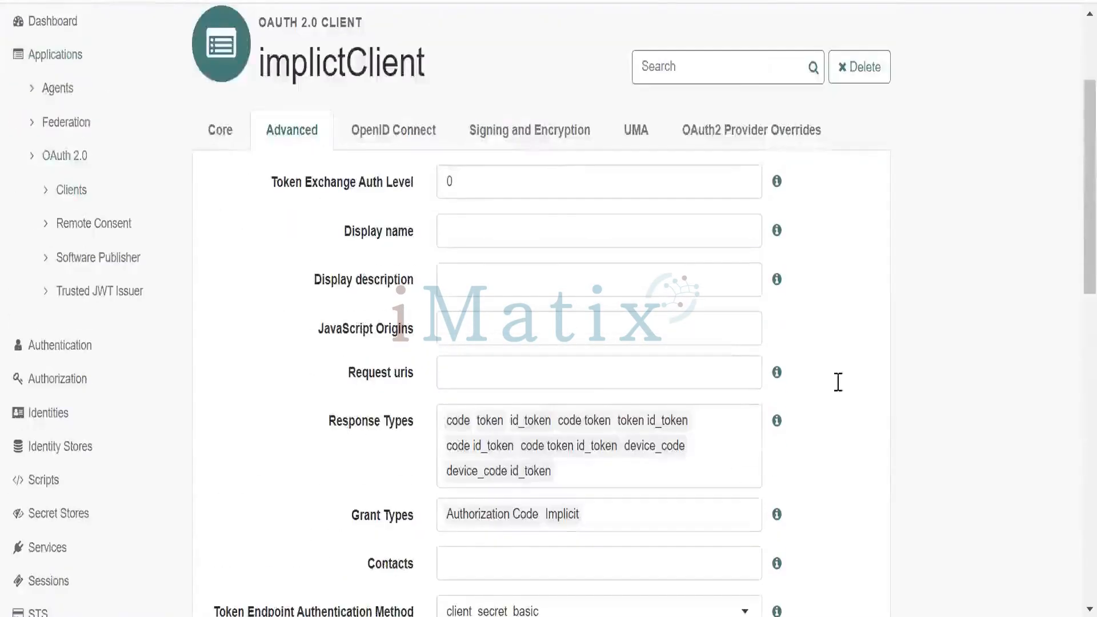
Go back to the implictClient Core settings and review the client type, redirection URIs, scopes and token lifetimes.
click(213, 136)
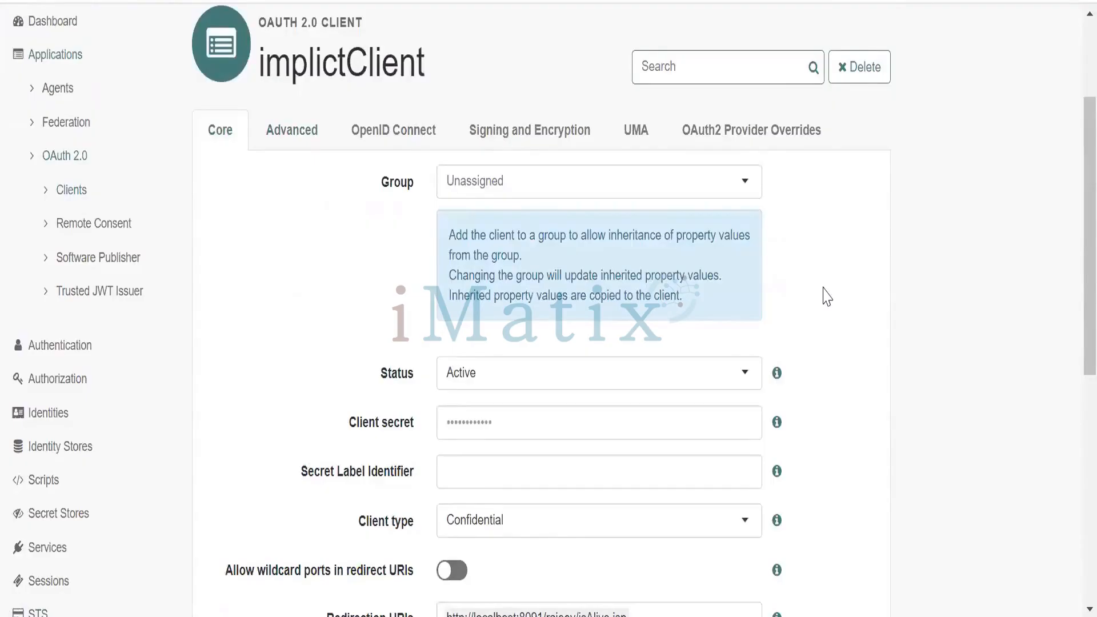
scroll(827, 297, down, 6)
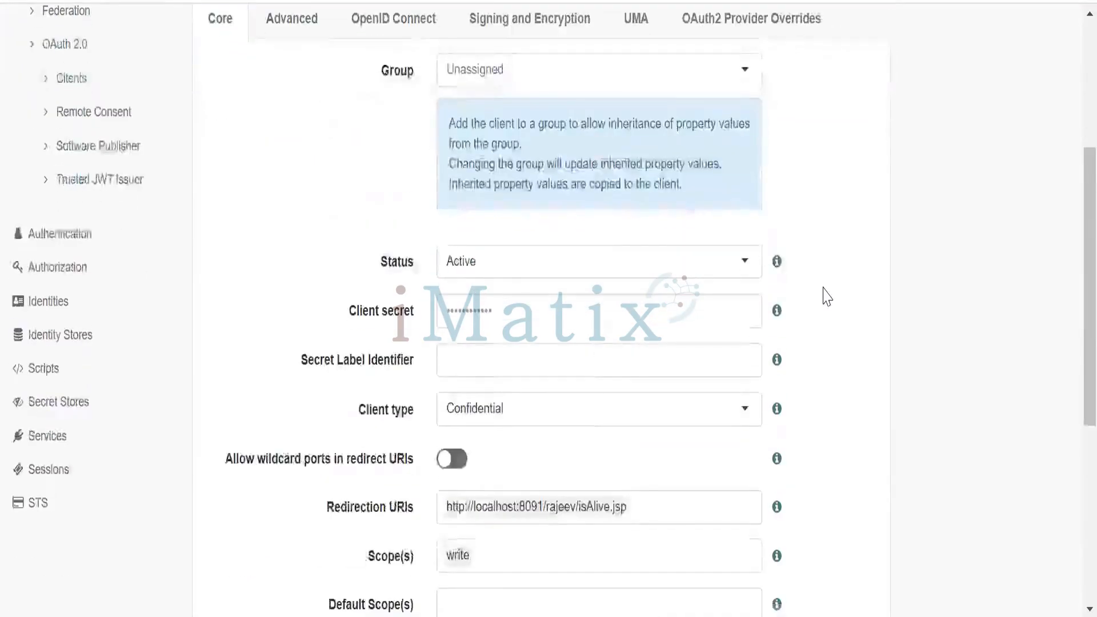
scroll(827, 296, down, 3)
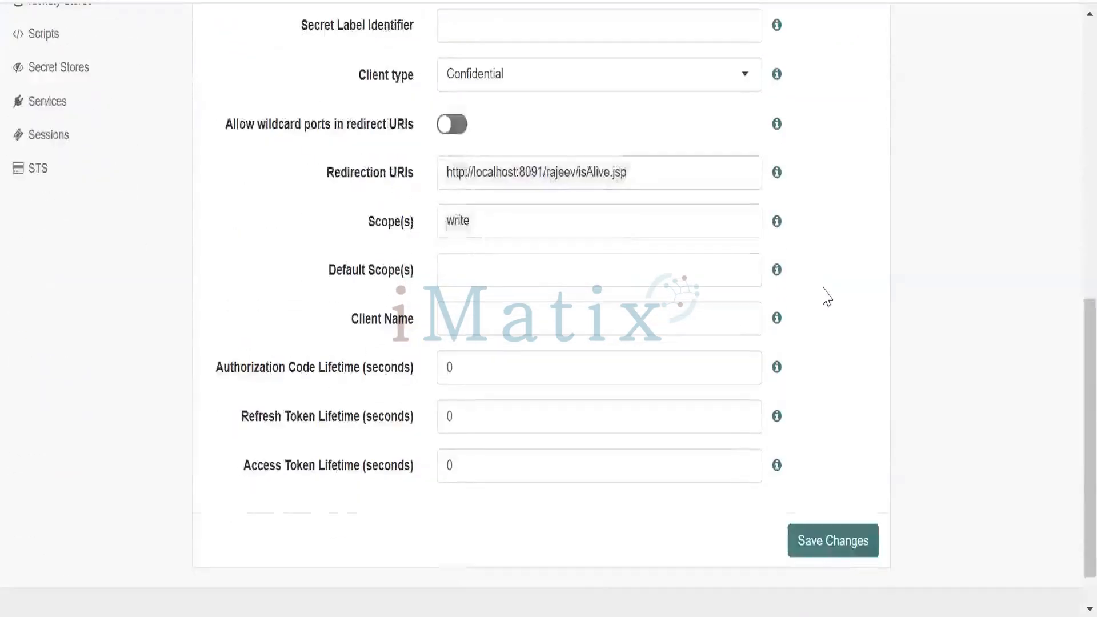
scroll(827, 296, down, 1)
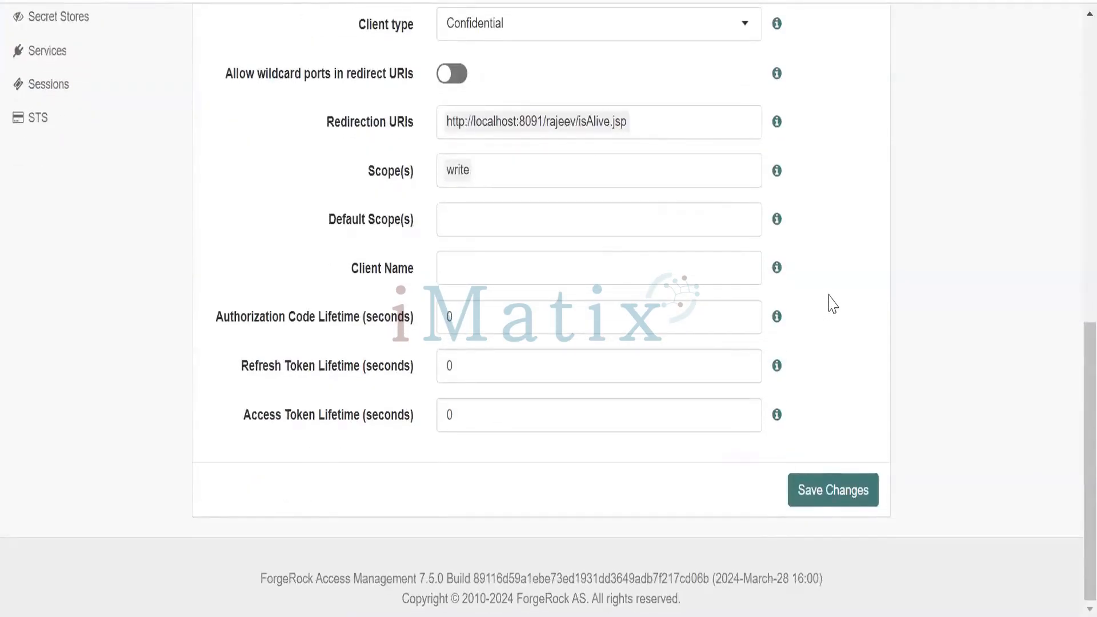
scroll(832, 303, up, 4)
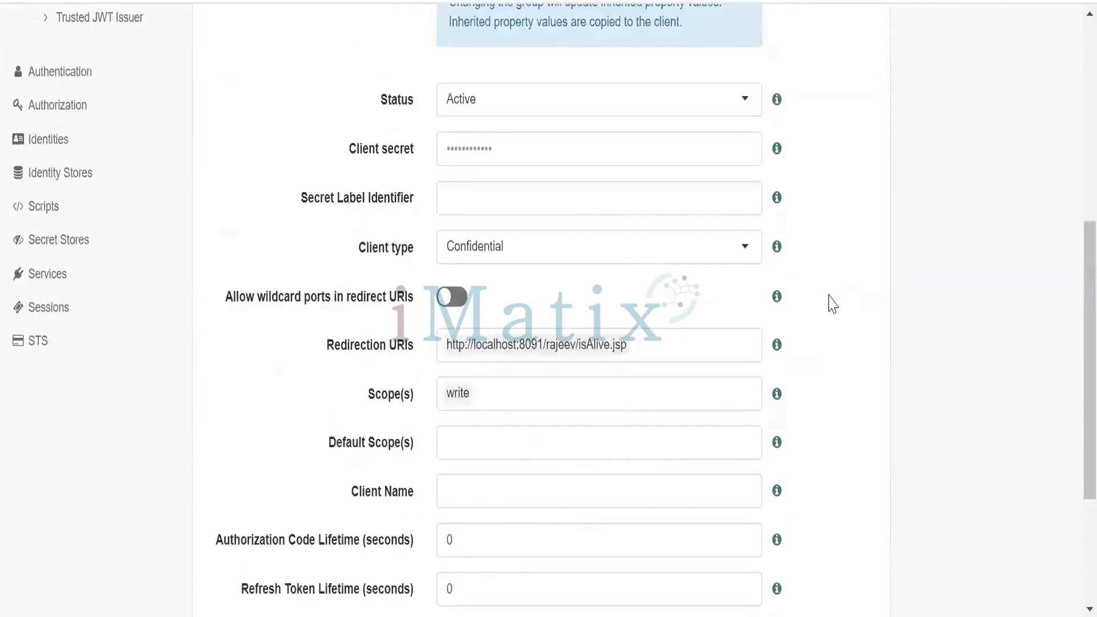
scroll(833, 303, down, 4)
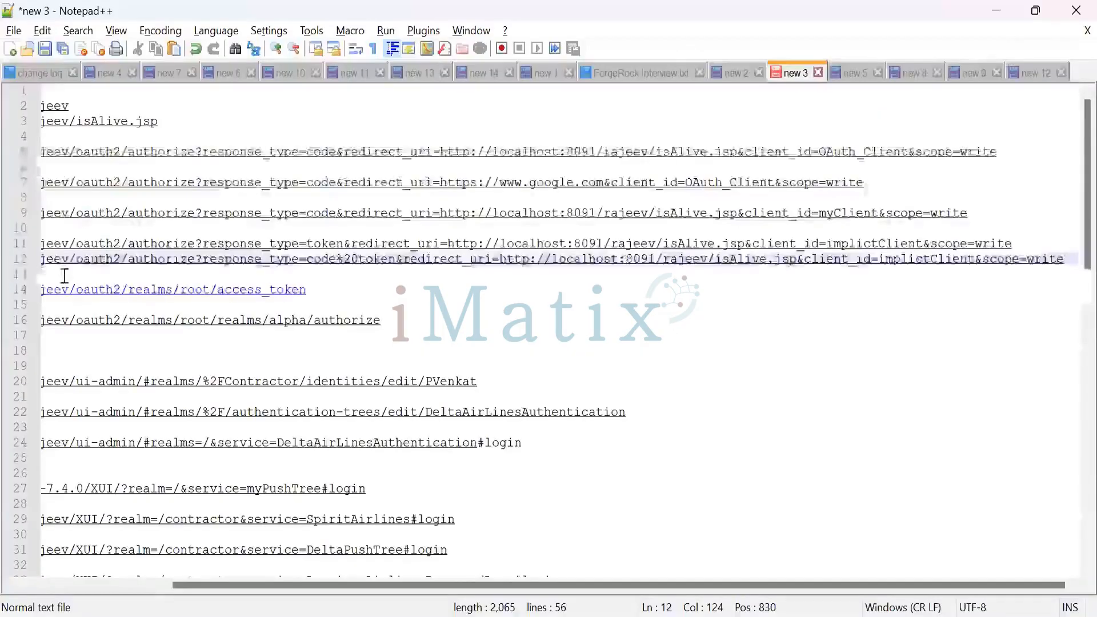
Switch to Notepad++ and examine the code%20token response type in the line 12 authorize URL.
key(alt+Tab)
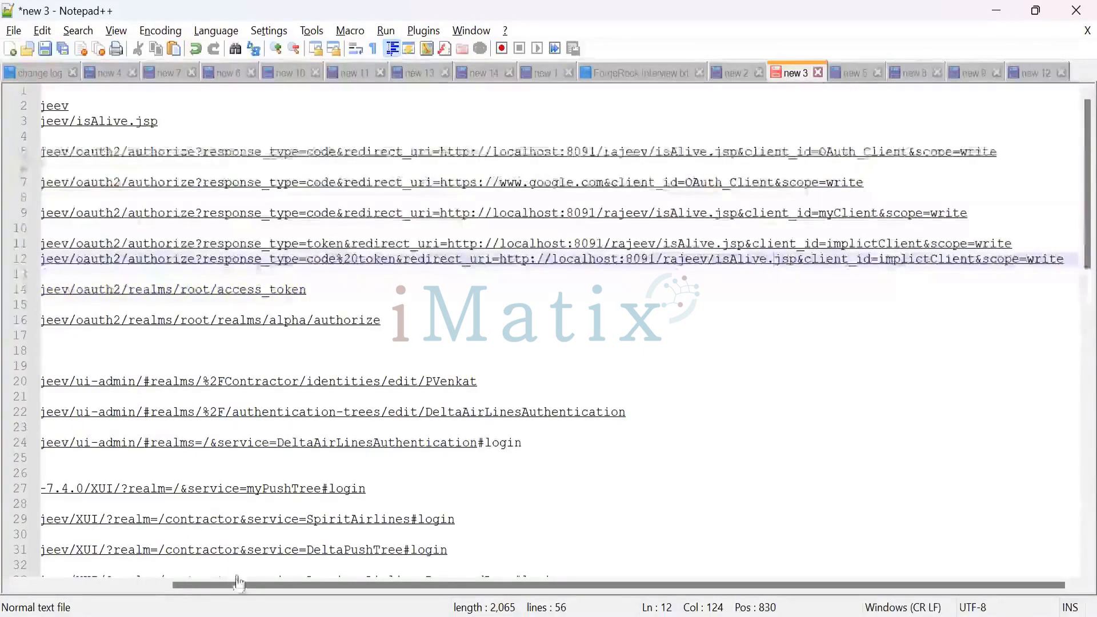
drag(240, 585, 57, 584)
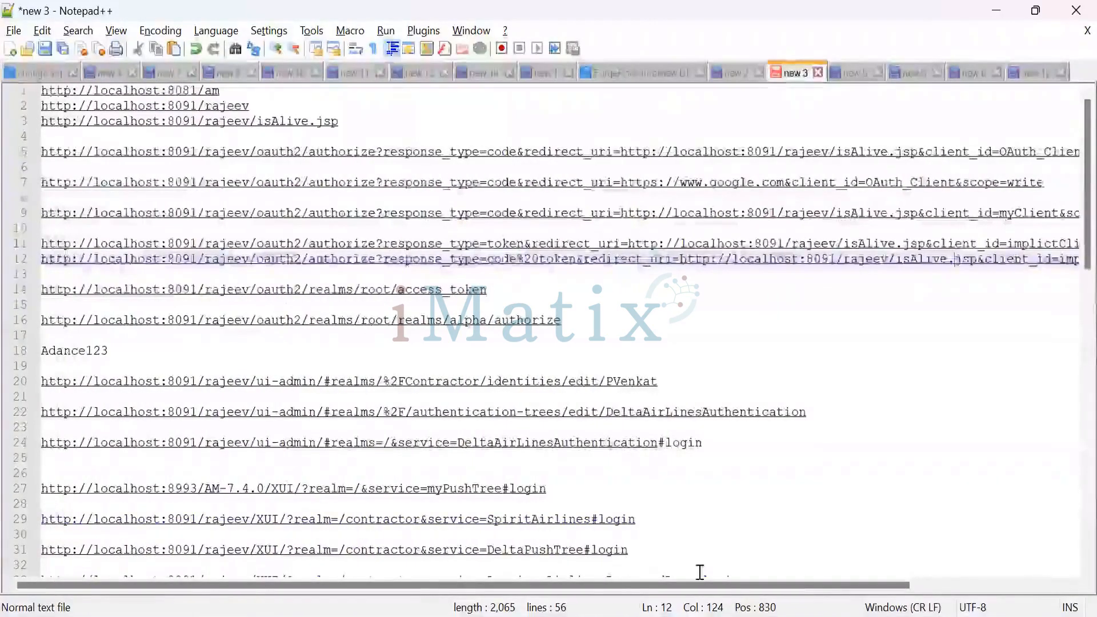
mouse_move(799, 589)
mouse_down()
mouse_move(822, 588)
mouse_move(783, 588)
mouse_up()
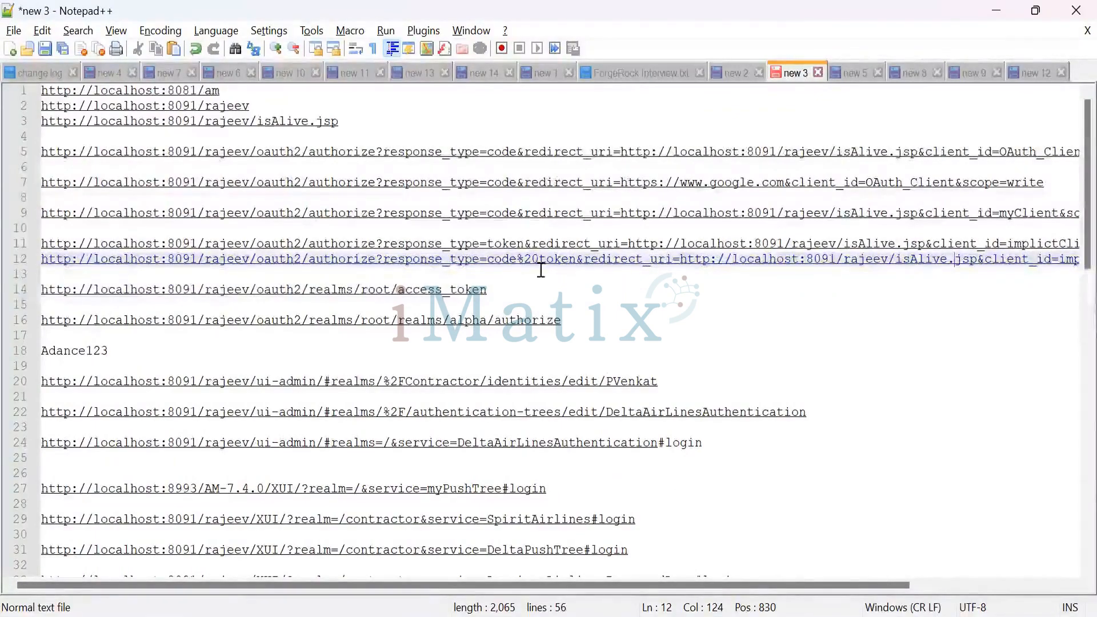
drag(540, 264, 582, 267)
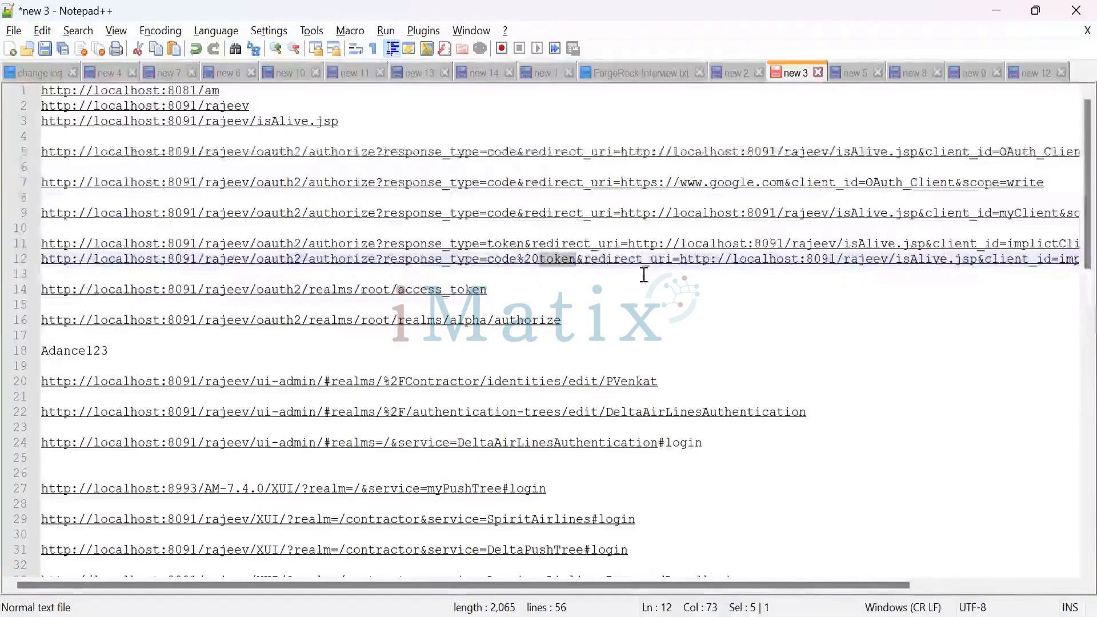
click(539, 261)
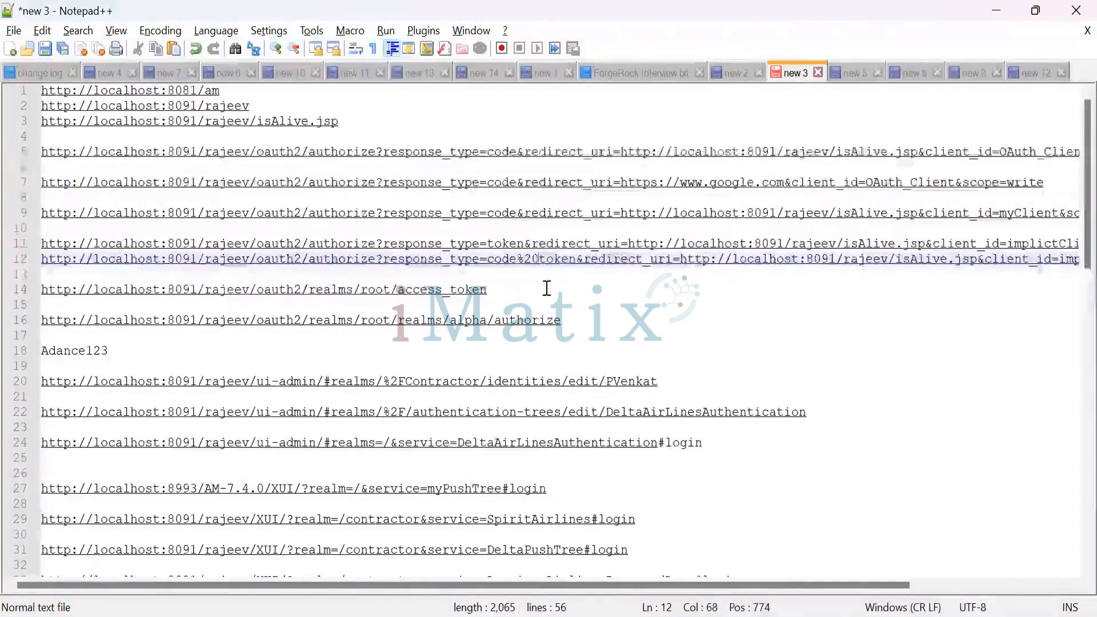
key(BackSpace)
text(0)
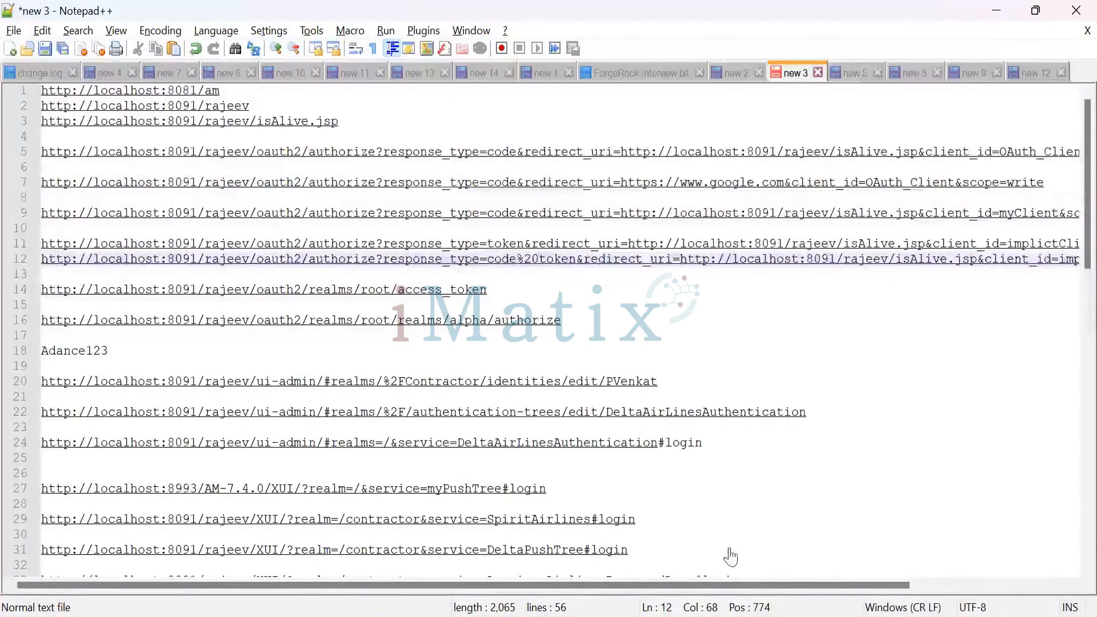
Copy the whole line 12 authorize URL and load it in a new Incognito window in Chrome.
drag(752, 582, 761, 583)
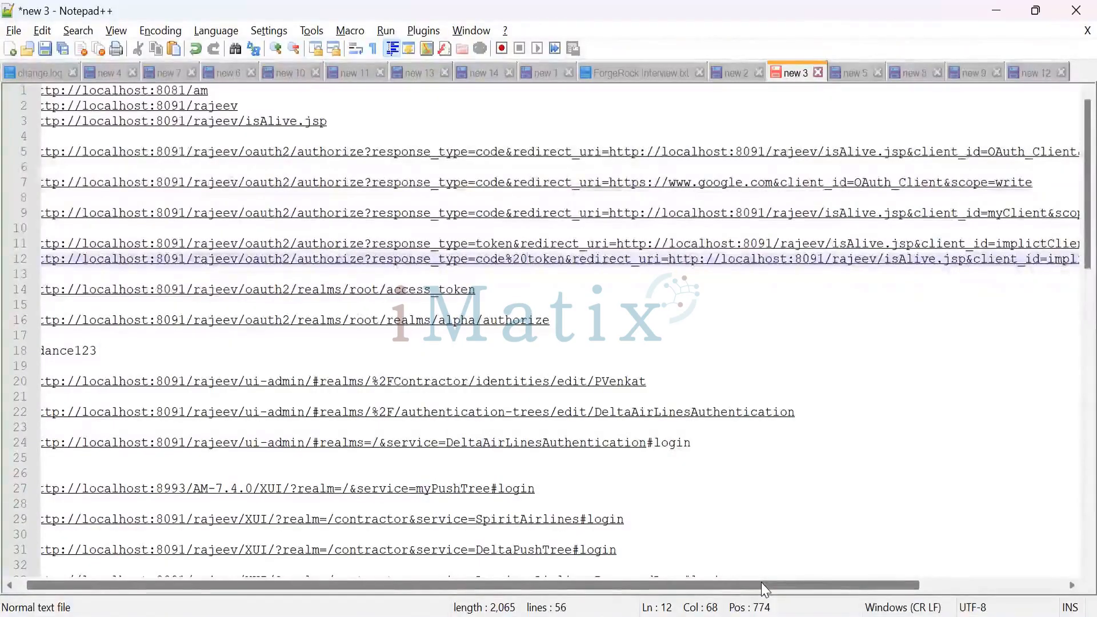
drag(761, 582, 982, 356)
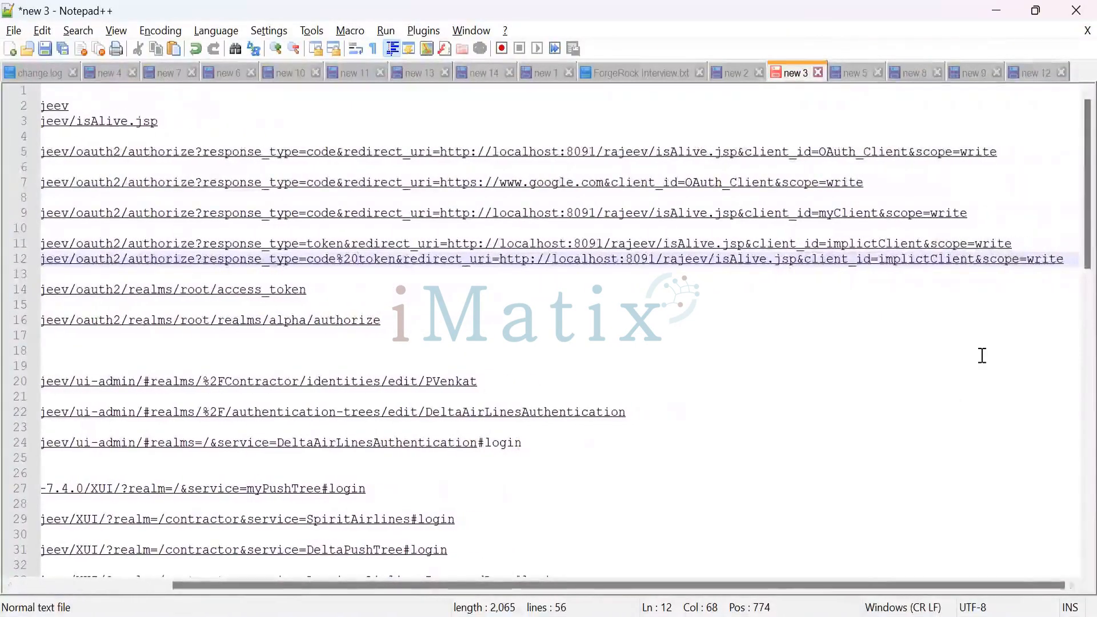
drag(1063, 258, 88, 257)
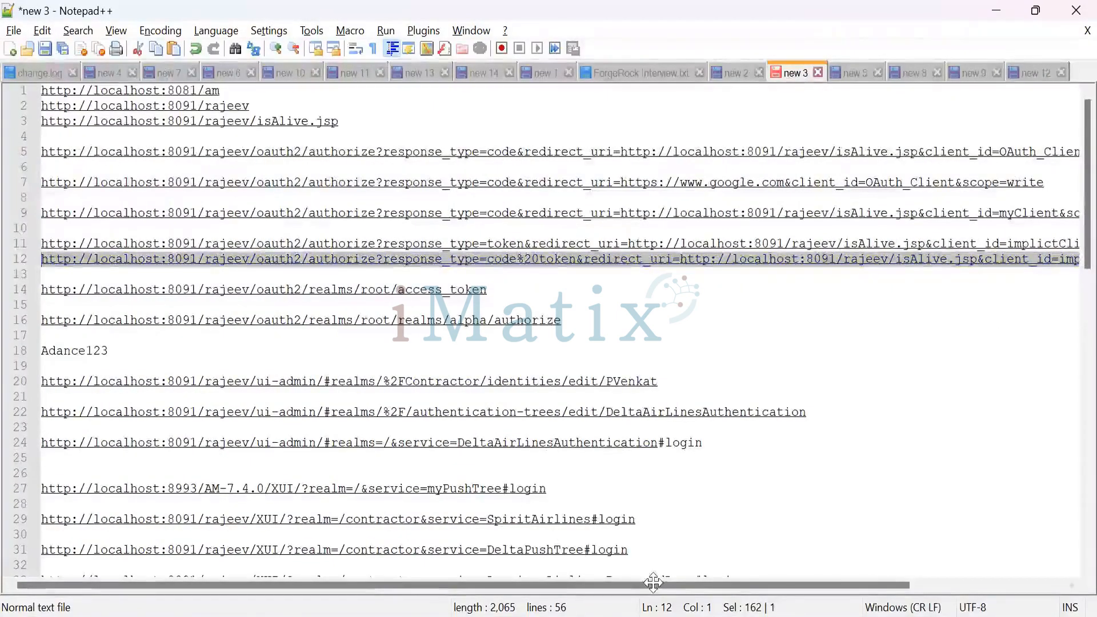
click(874, 519)
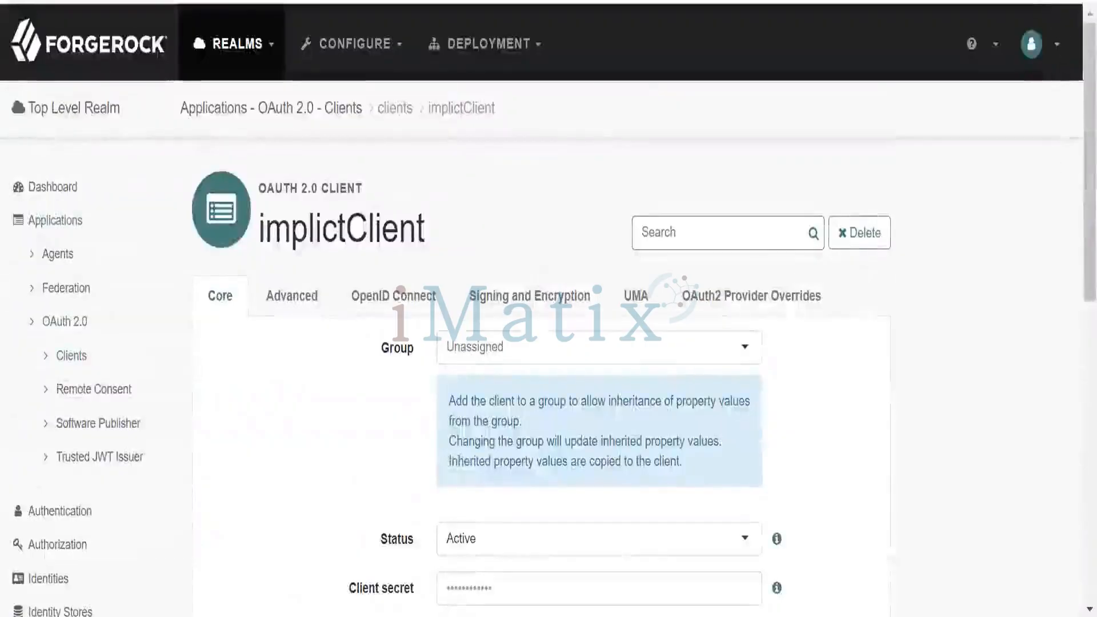
click(1084, 1)
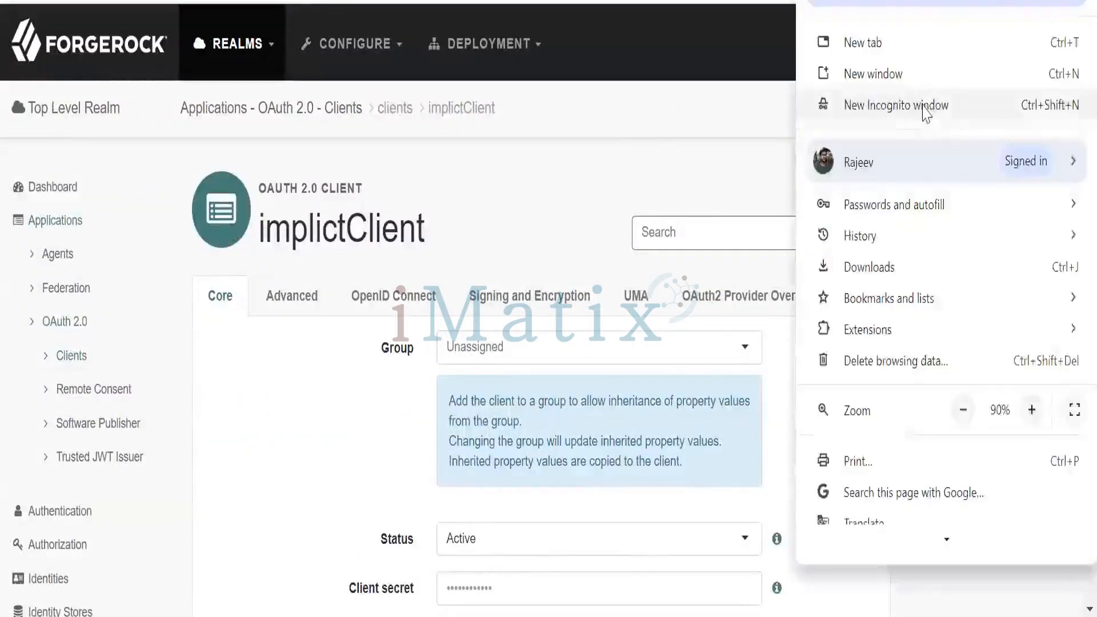
click(923, 107)
key(ctrl+v)
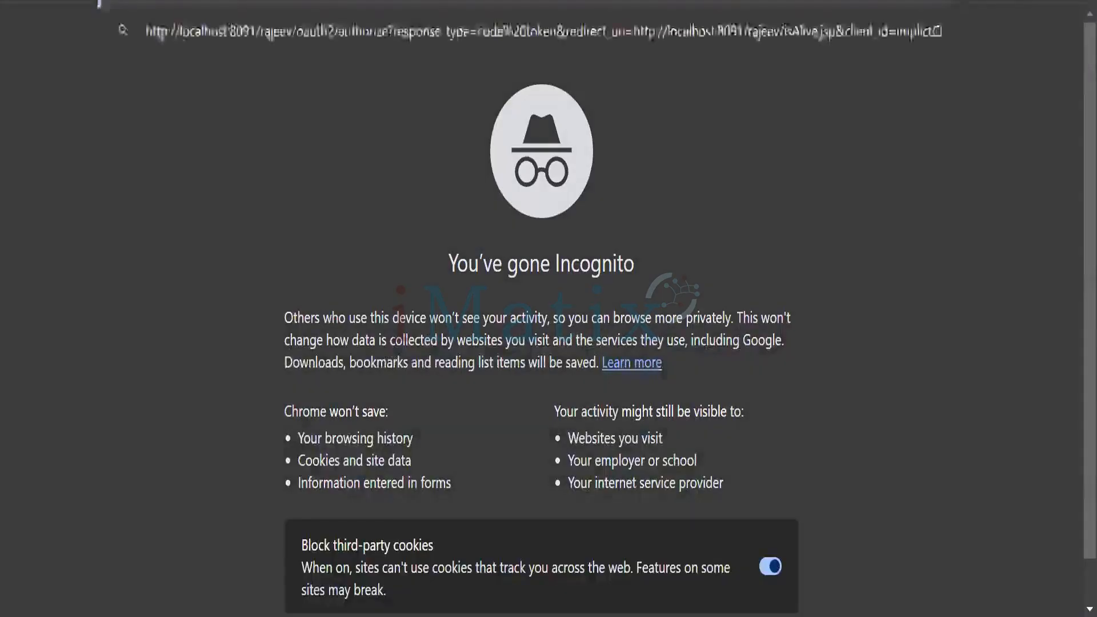
key(Return)
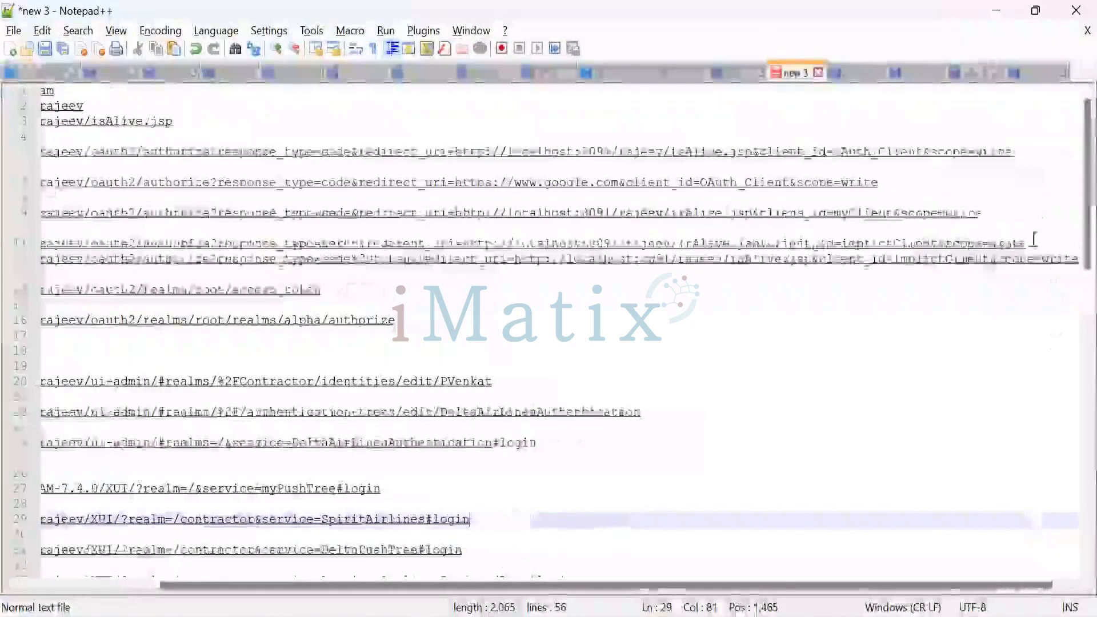
Switch back to Notepad++ and insert a blank line between the two implictClient authorize URLs.
click(1034, 242)
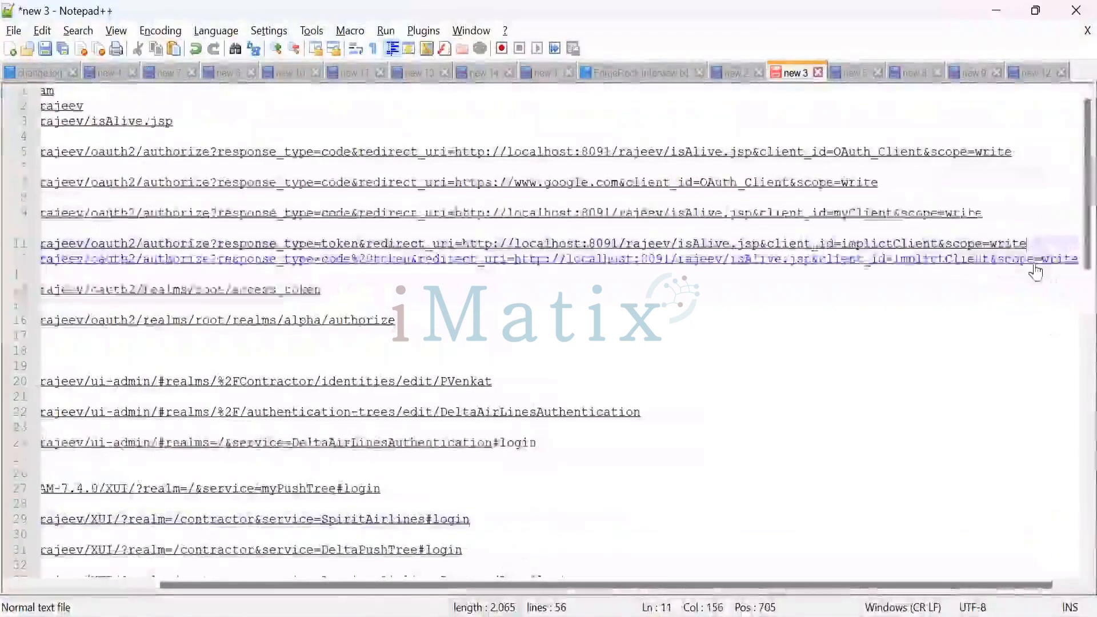
key(Return)
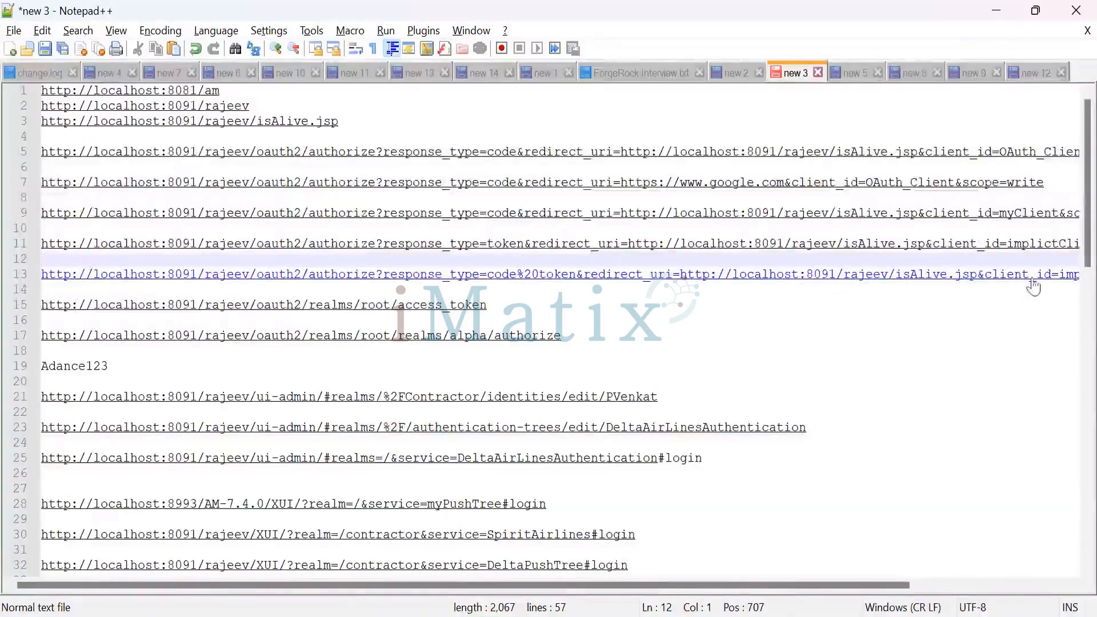
drag(901, 587, 790, 591)
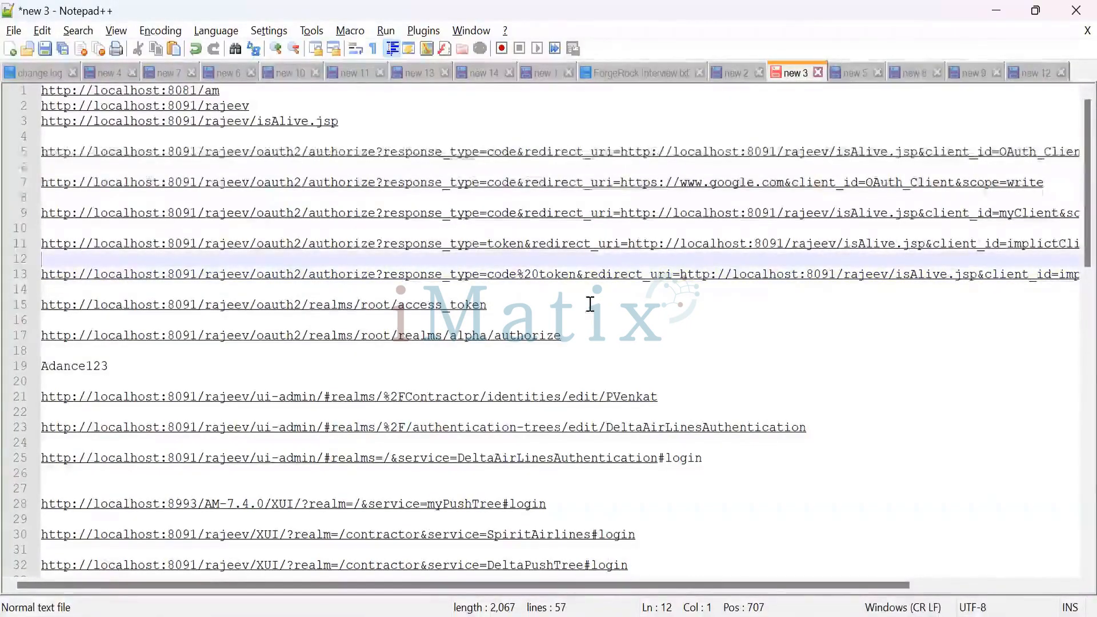
Copy the whole line 13 code%20token authorize URL for implictClient and load it in a Chrome tab.
key(Down)
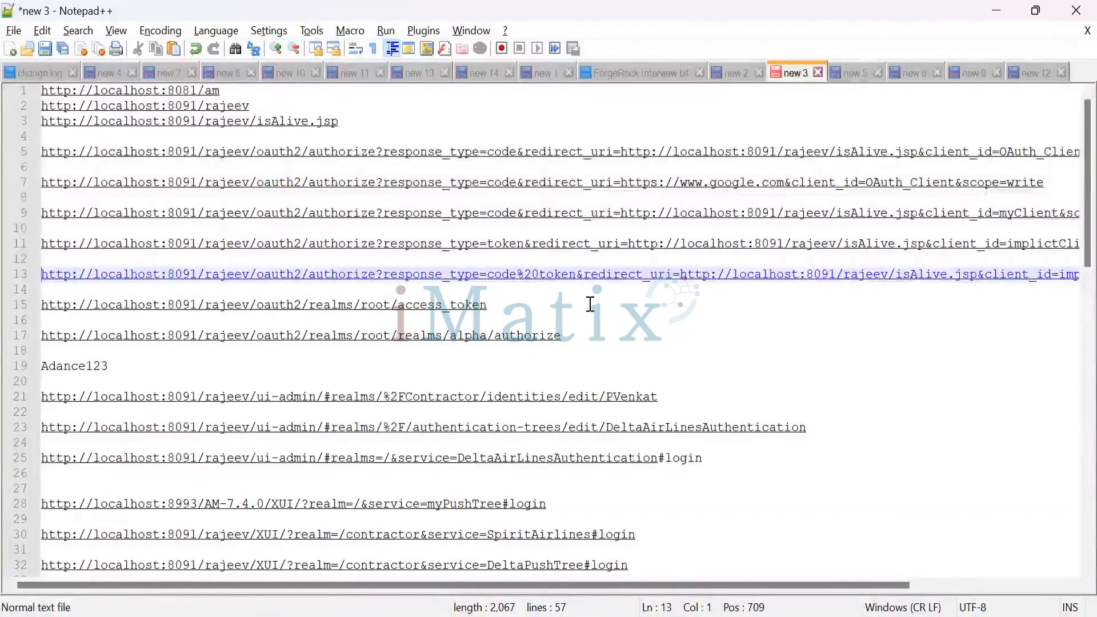
key(shift+Right)
key(shift+Right)
key(shift+Right)
key(shift+Right)
key(shift+Right)
key(shift+Right)
key(shift+Right)
key(shift+Right)
key(shift+Right)
key(shift+Right)
key(shift+Right)
key(shift+Right)
key(shift+Right)
key(shift+Right)
key(shift+Right)
key(shift+Right)
key(shift+Right)
key(shift+Right)
key(shift+Right)
key(shift+Right)
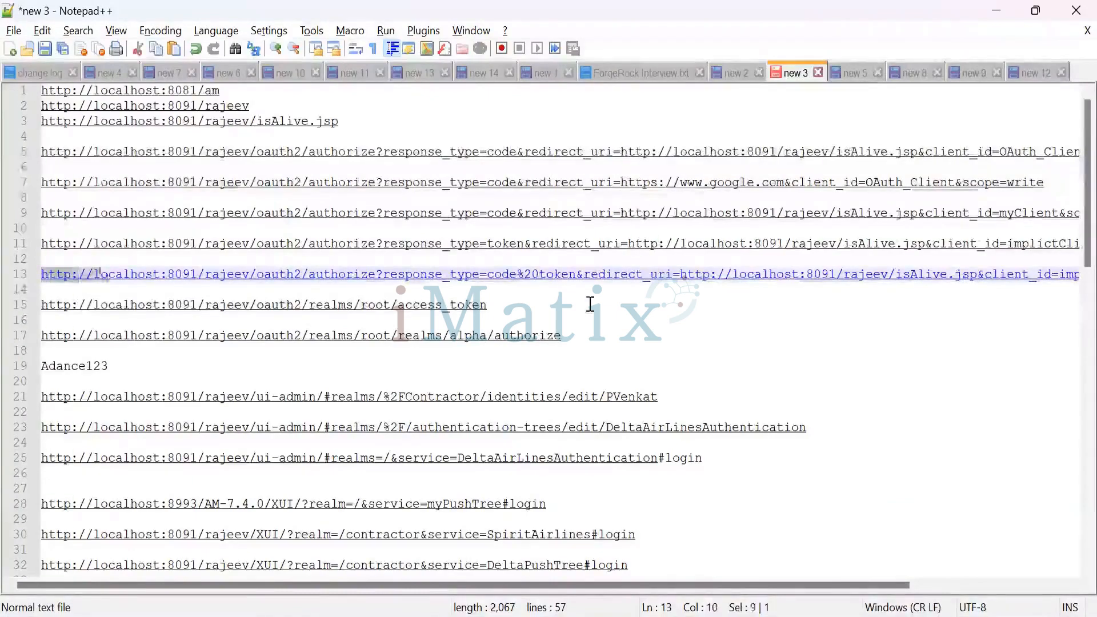
key(shift+Right)
key(shift+Right)
key(shift+Right)
key(shift+Right)
key(shift+Right)
key(shift+Right)
key(shift+Right)
key(shift+Right)
key(shift+Right)
key(shift+Right)
key(shift+Right)
key(shift+Right)
key(shift+Right)
key(shift+Right)
key(shift+Right)
key(shift+Right)
key(shift+Right)
key(shift+Right)
key(shift+Right)
key(shift+Right)
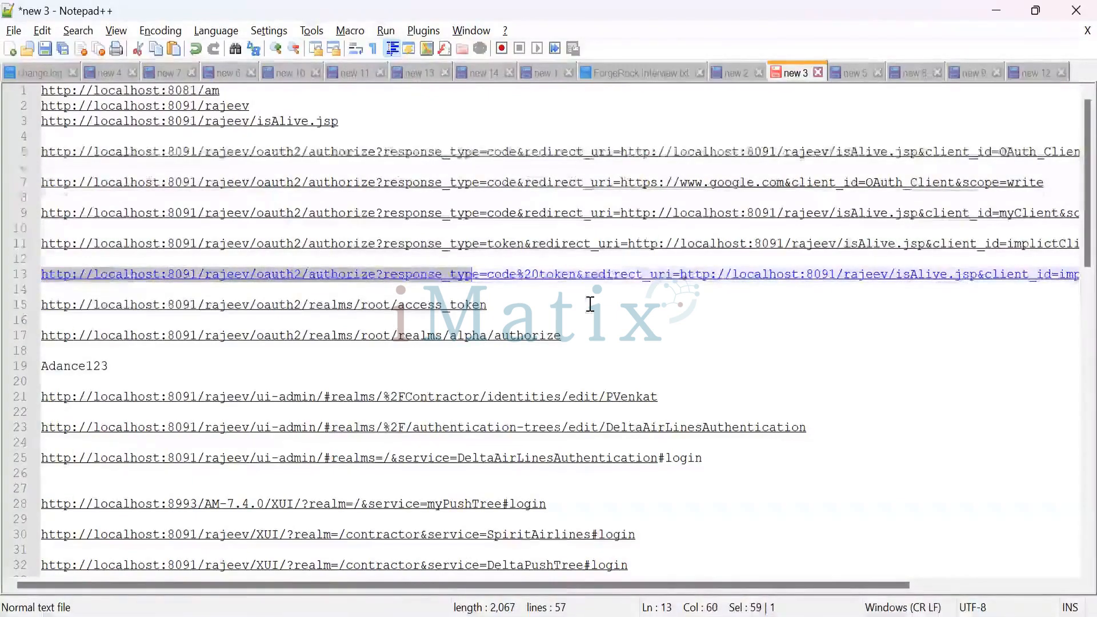
key(shift+Right)
key(shift+Right)
key(shift+Right)
key(shift+Right)
key(shift+Right)
key(shift+Right)
key(shift+Right)
key(shift+Right)
key(shift+Right)
key(shift+Right)
key(shift+Right)
key(shift+Right)
key(shift+Right)
key(shift+Right)
key(shift+Right)
key(shift+Right)
key(shift+Right)
key(shift+Right)
key(shift+Right)
key(shift+Right)
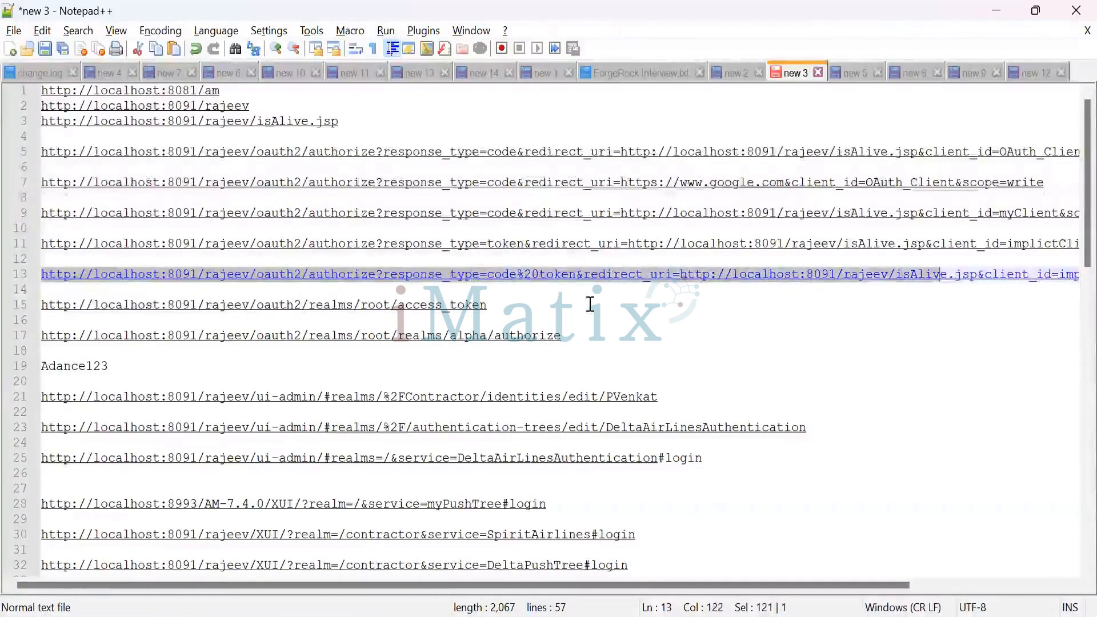
key(shift+Right)
key(shift+Right)
key(shift+Right)
key(shift+Right)
key(shift+Right)
key(shift+Right)
key(shift+Right)
key(shift+Right)
key(shift+Right)
key(shift+Right)
key(shift+Right)
key(shift+Right)
key(shift+Right)
key(shift+Right)
key(shift+Right)
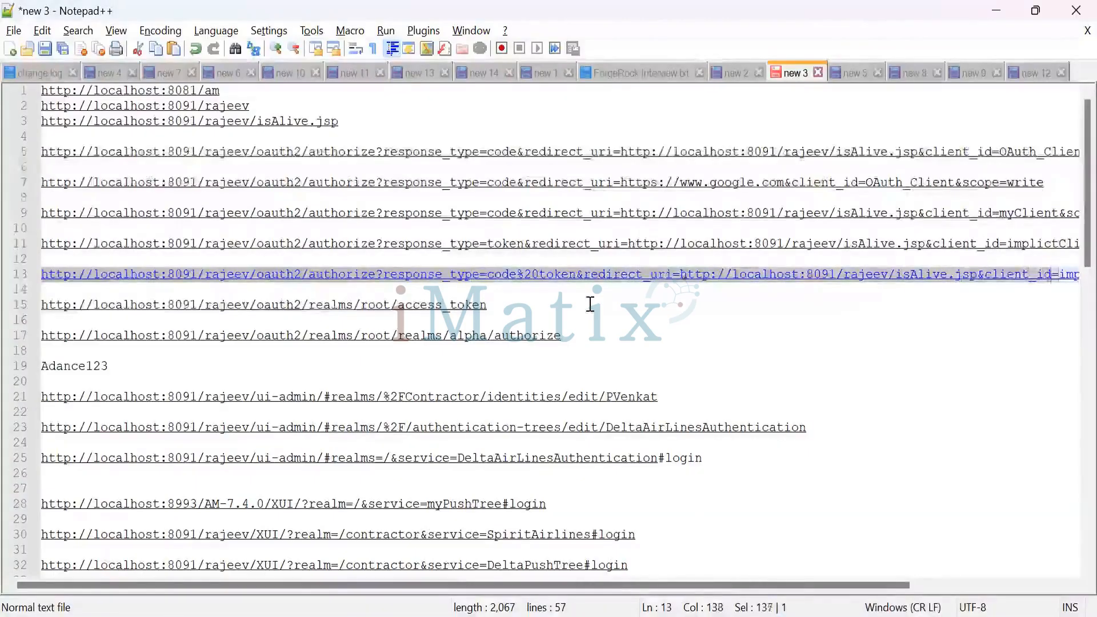
key(shift+Right)
key(shift+Right)
key(shift+Right)
key(shift+Right)
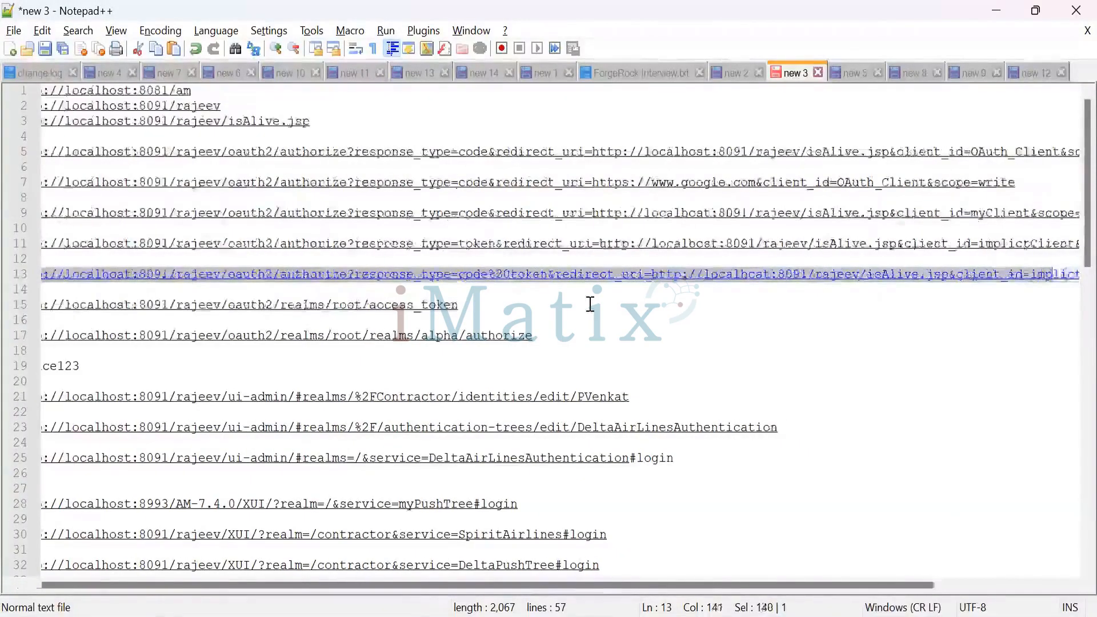
key(shift+Right)
key(shift+Right)
key(shift+Right)
key(shift+Right)
key(shift+Right)
key(shift+Right)
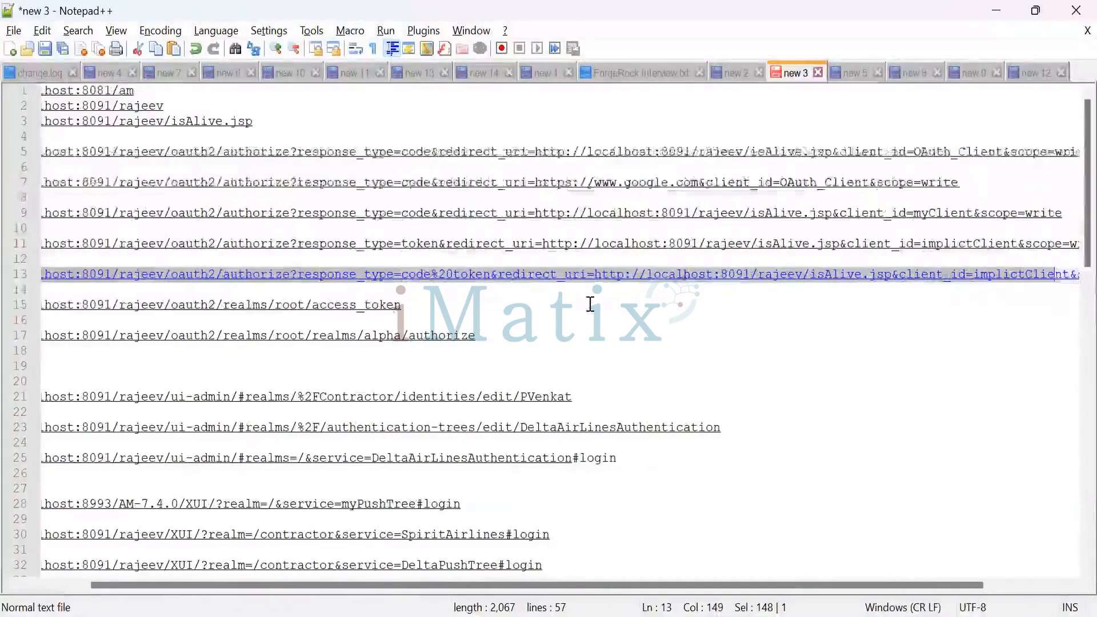
key(shift+Right)
key(shift+Right)
key(shift+Right)
key(shift+Right)
key(shift+Right)
key(shift+Right)
key(shift+Right)
key(shift+Right)
key(shift+Right)
key(shift+Right)
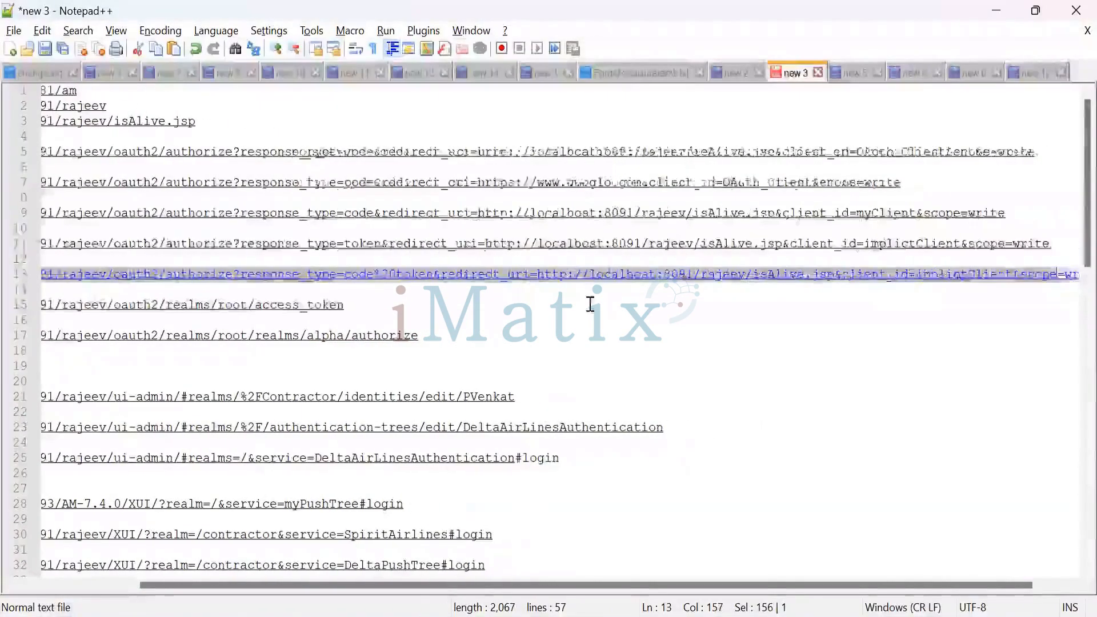
key(shift+Right)
key(shift+Right)
key(shift+Right)
key(shift+Right)
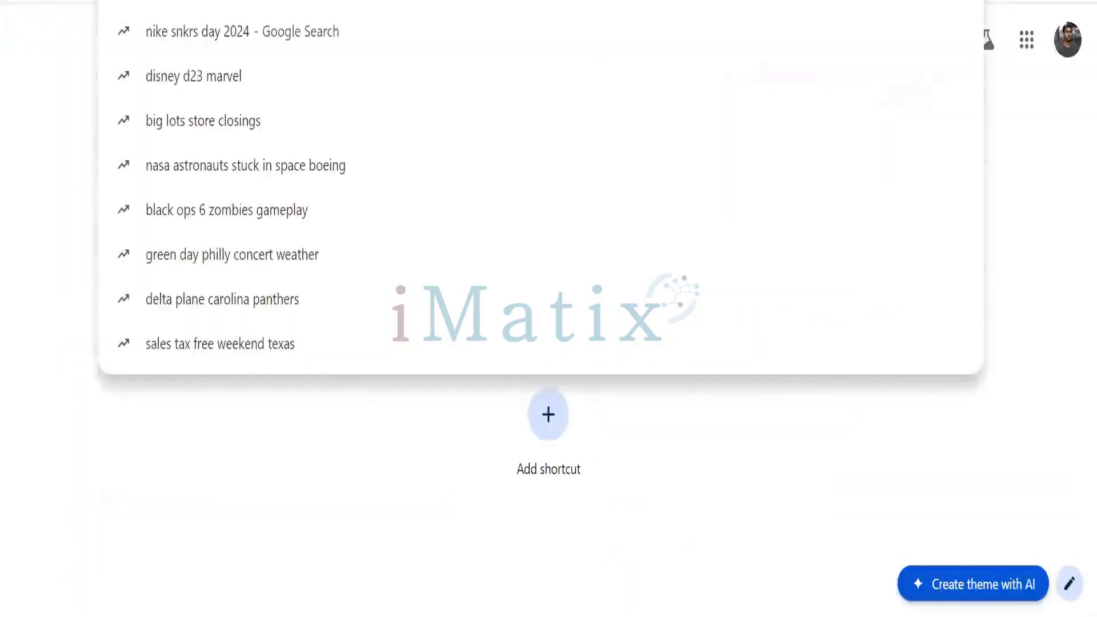
key(ctrl+v)
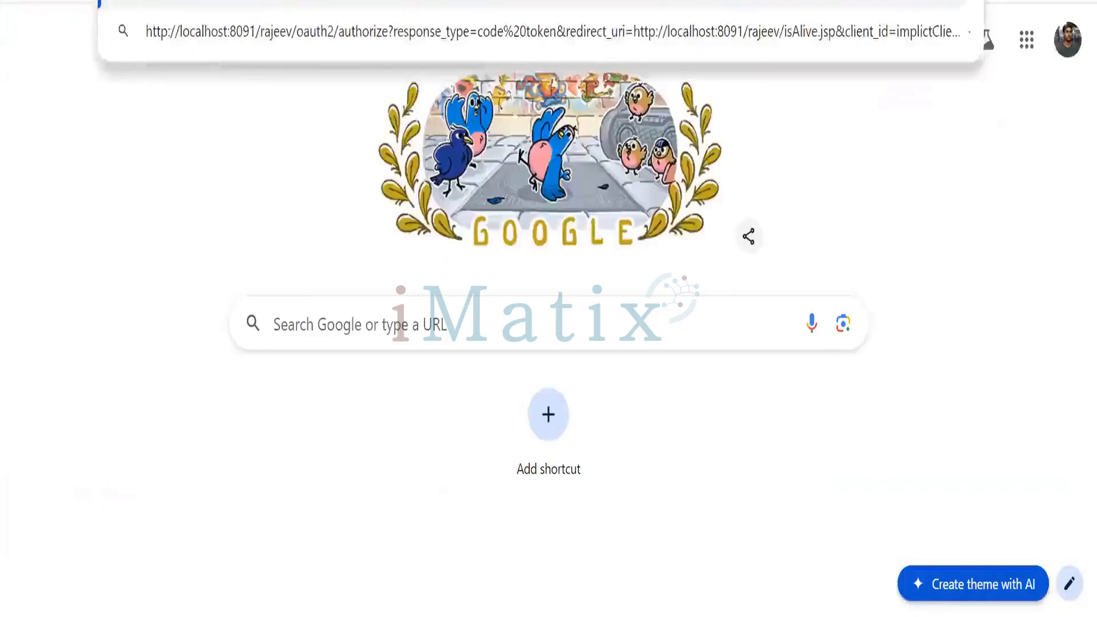
key(Return)
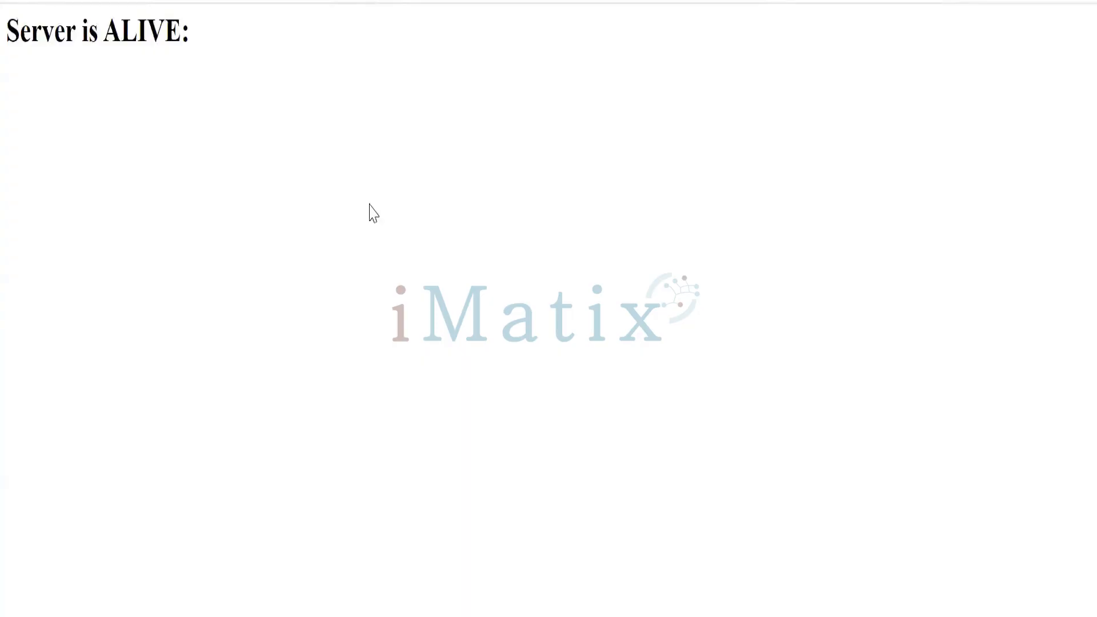
Switch back to Notepad++, change the line 13 response type to code%20id_token and select the whole URL.
key(alt+Tab)
click(369, 280)
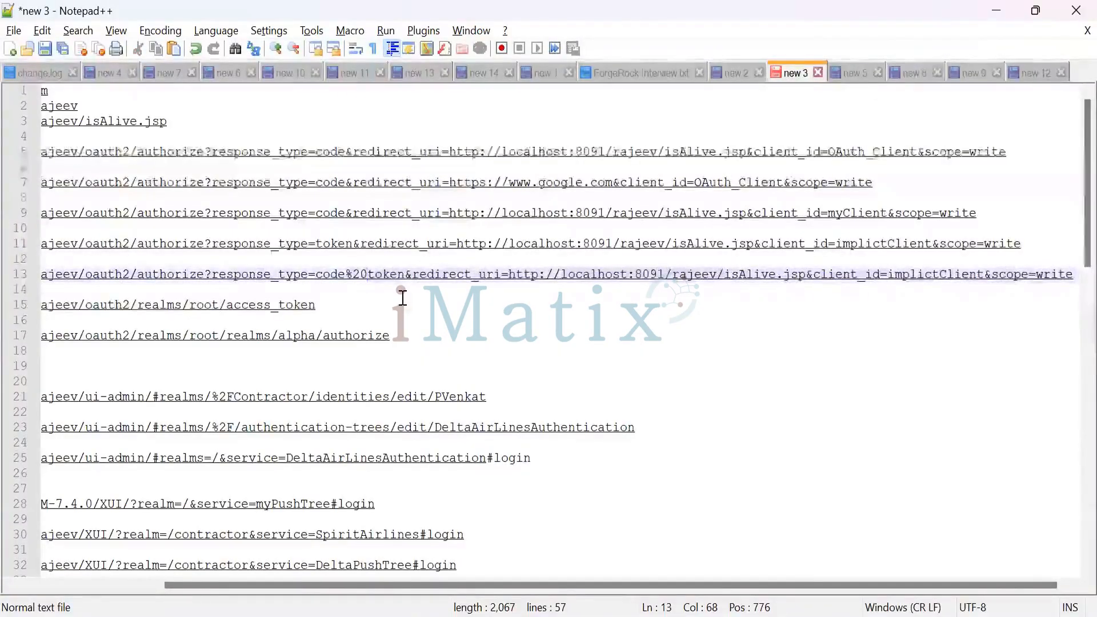
text(id)
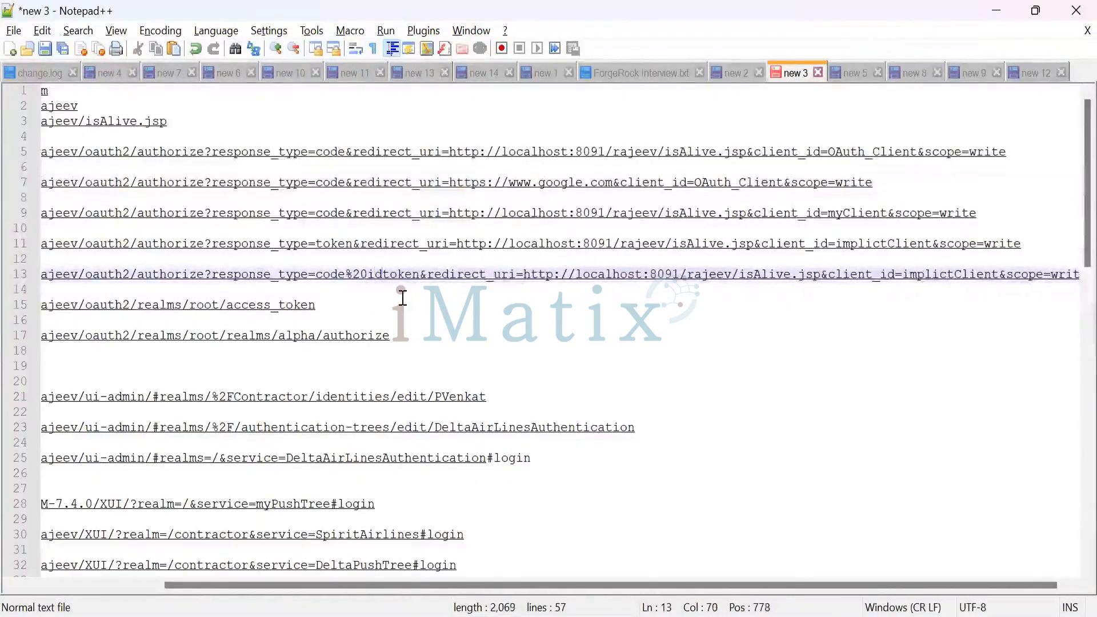
text(-)
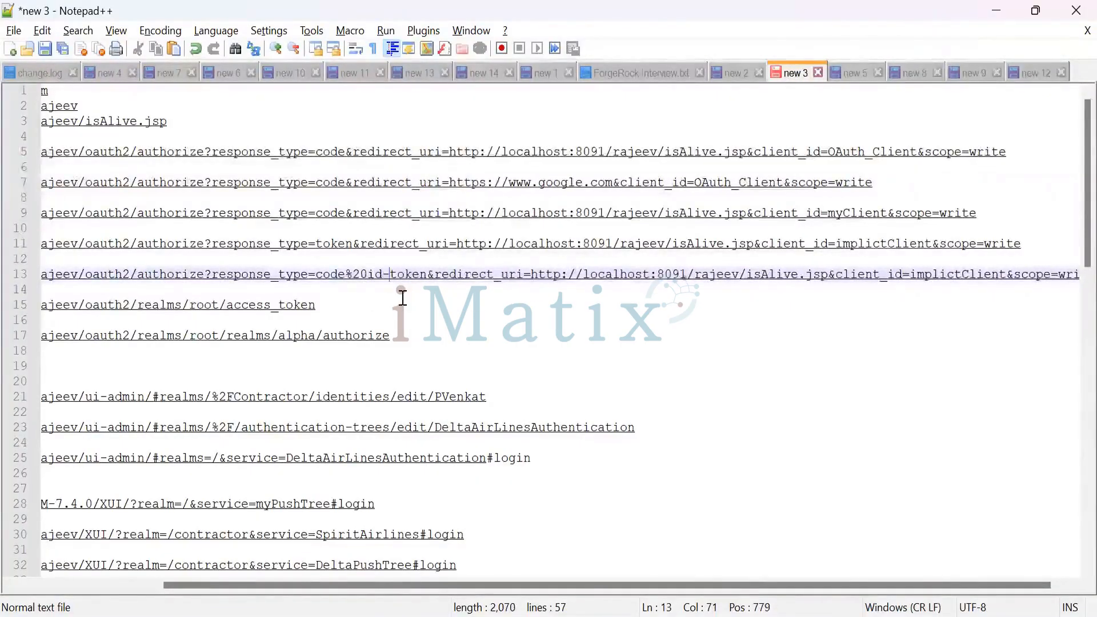
key(BackSpace)
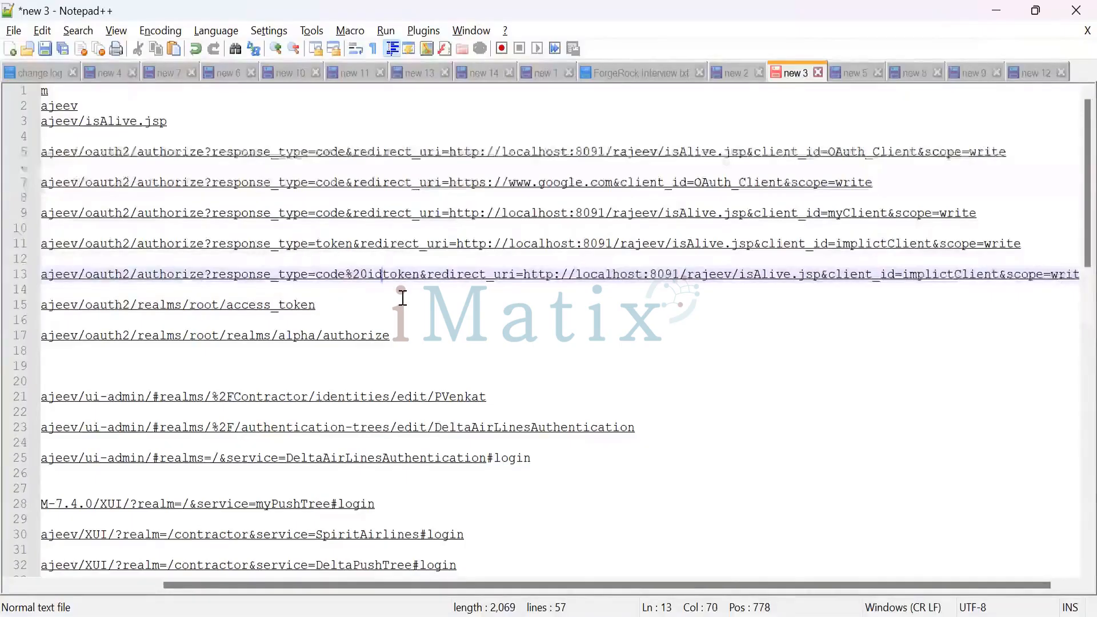
text(_)
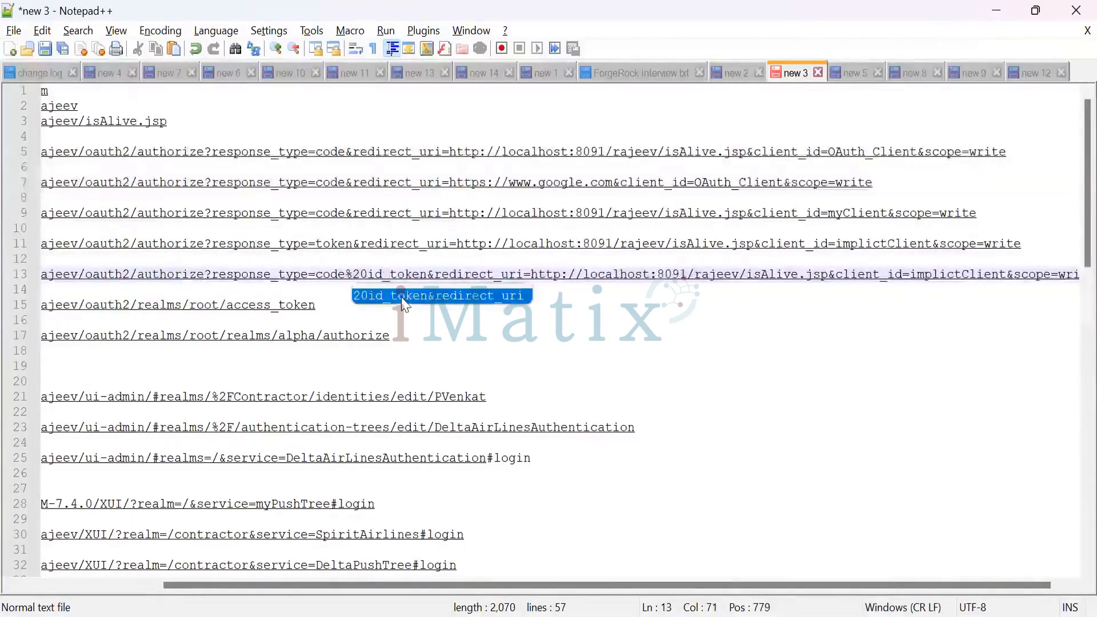
click(546, 290)
key(Up)
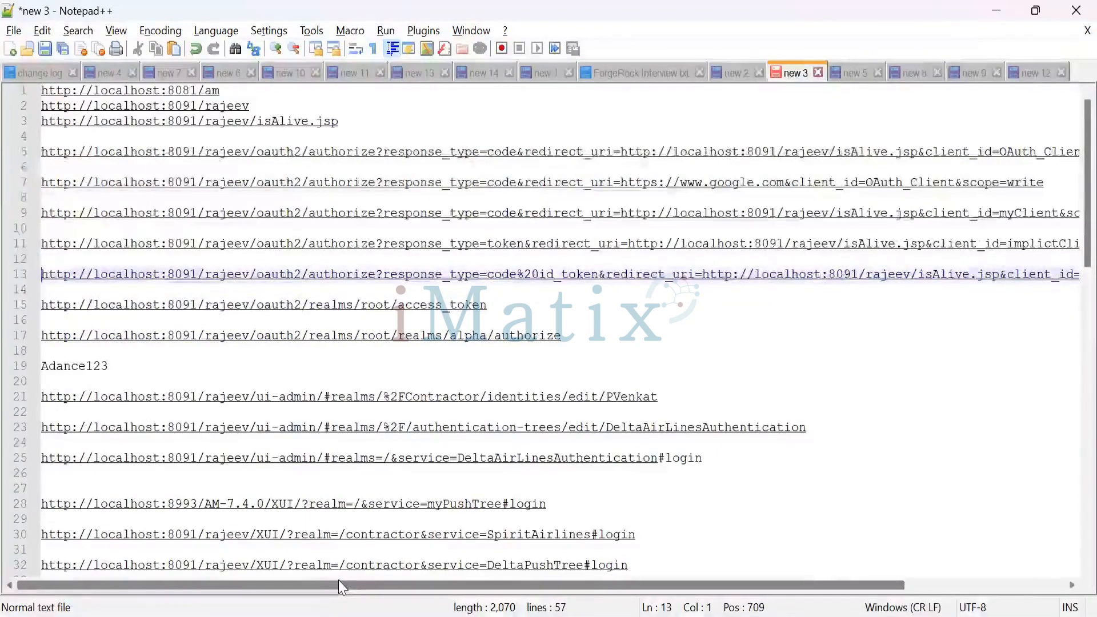
drag(339, 582, 509, 584)
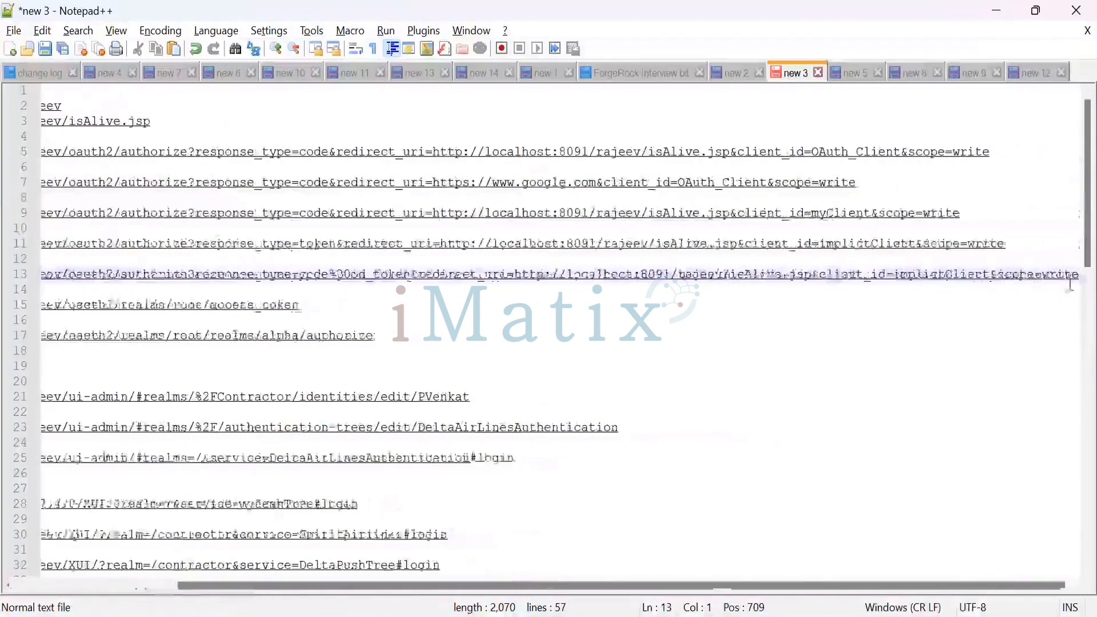
key(shift+End)
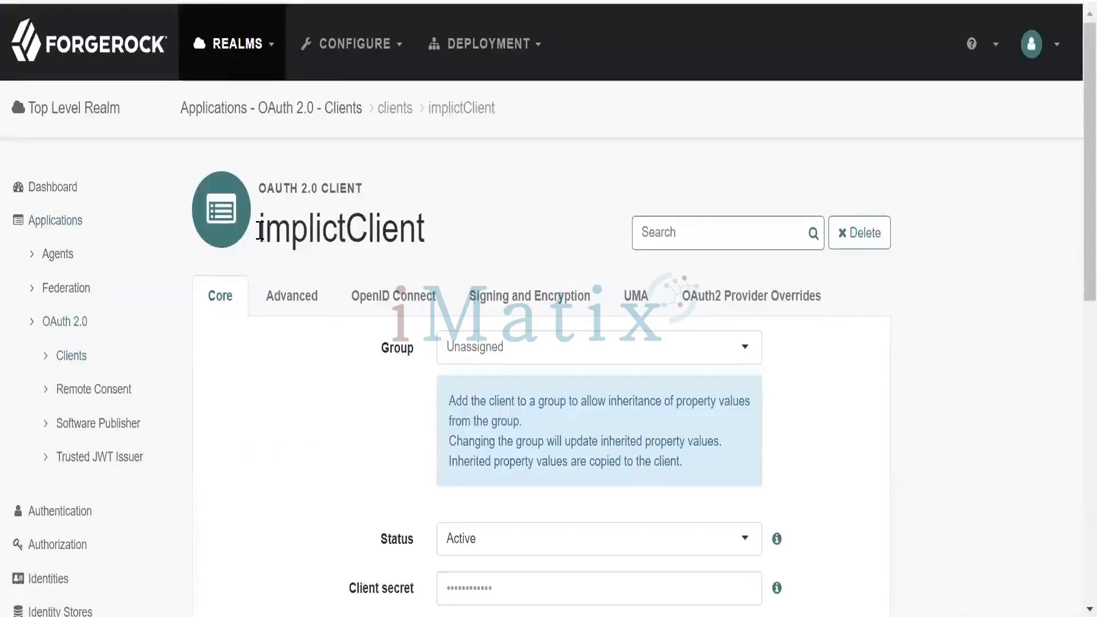
Compare the implictClient name in the ForgeRock console with the client_id and response type in the line 13 authorize URL.
drag(258, 239, 502, 228)
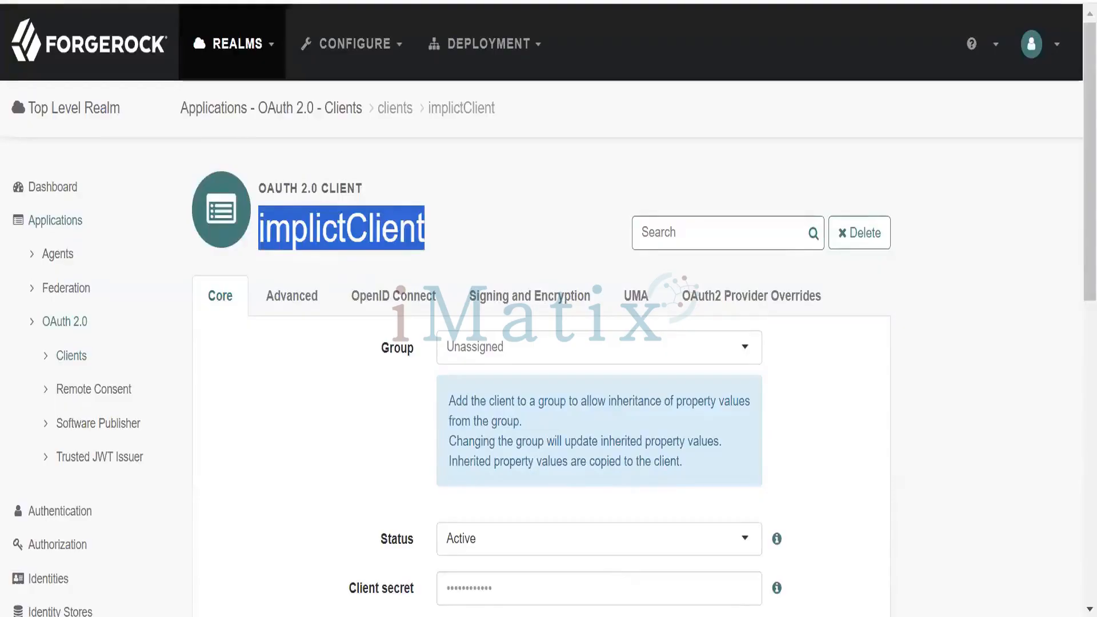
click(609, 616)
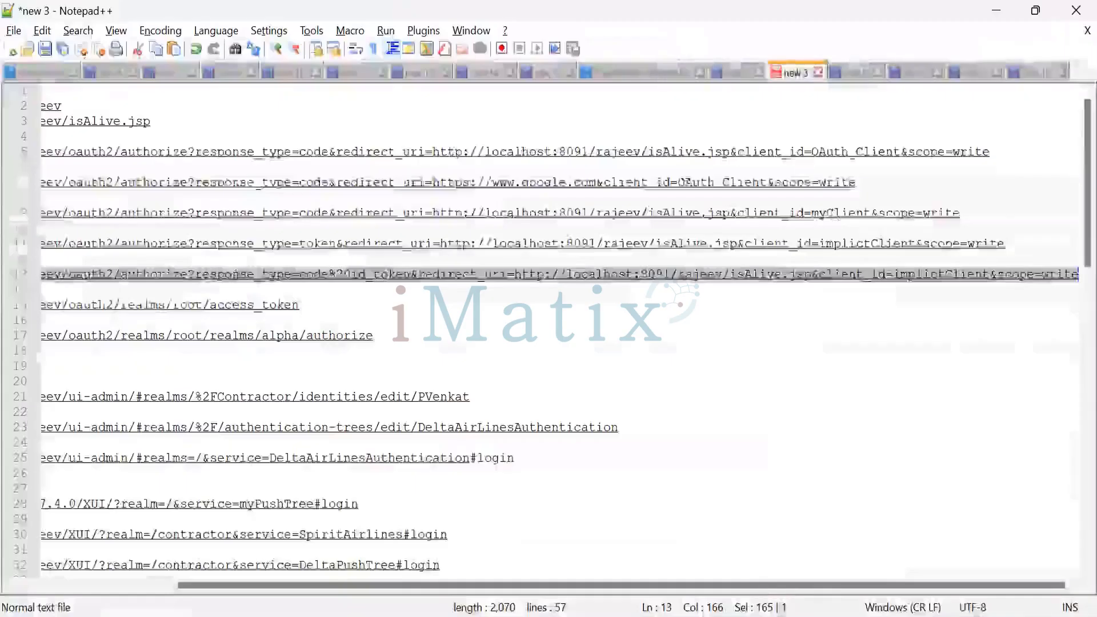
click(901, 280)
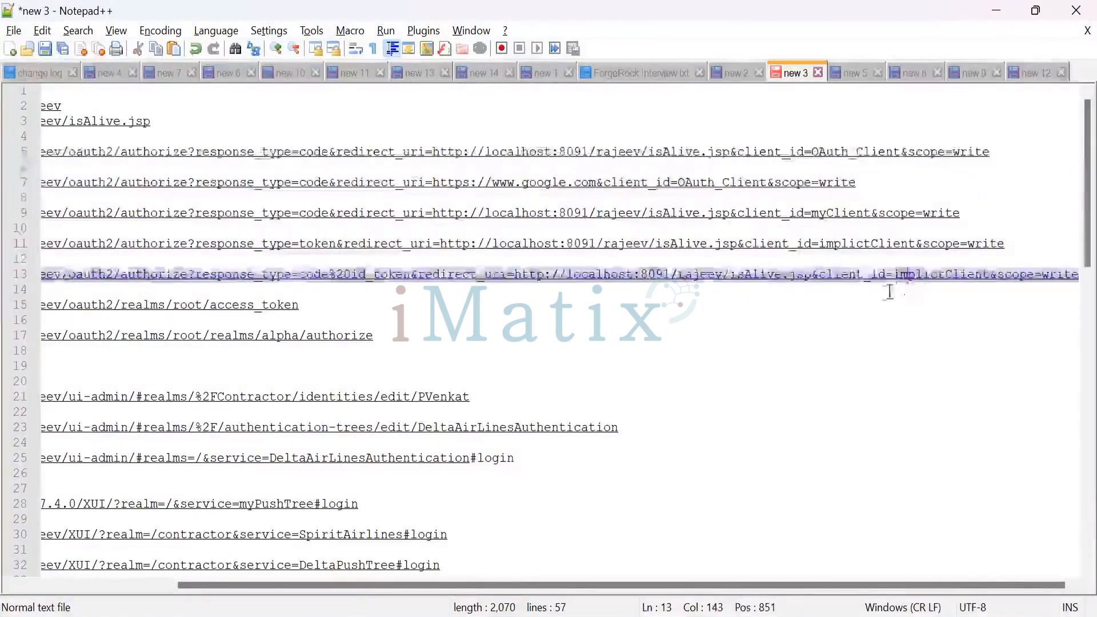
drag(895, 280, 989, 289)
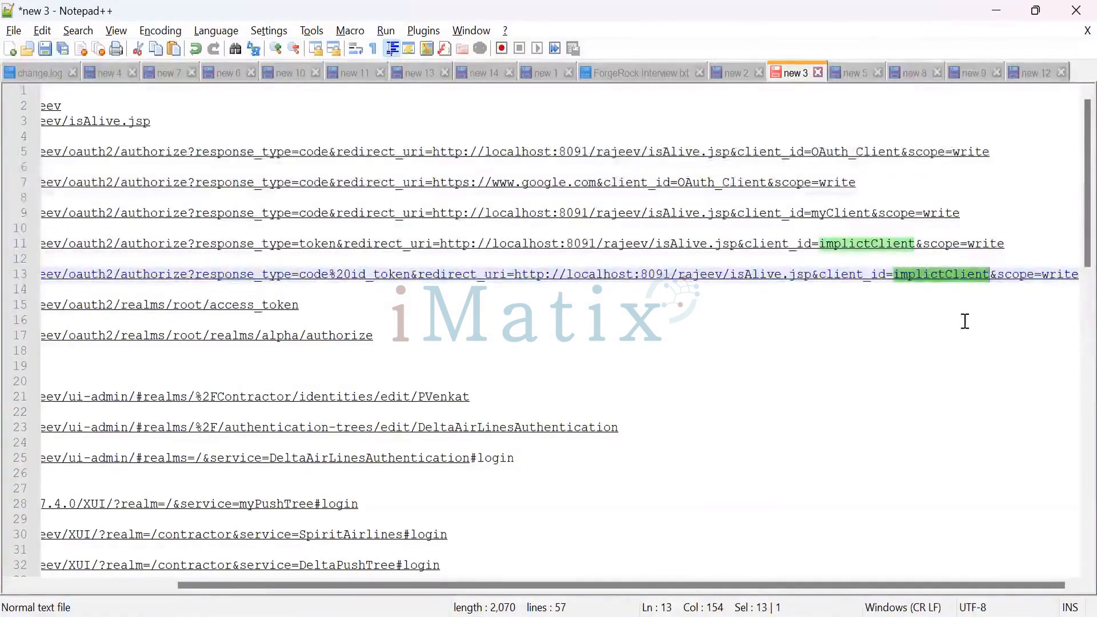
key(Right)
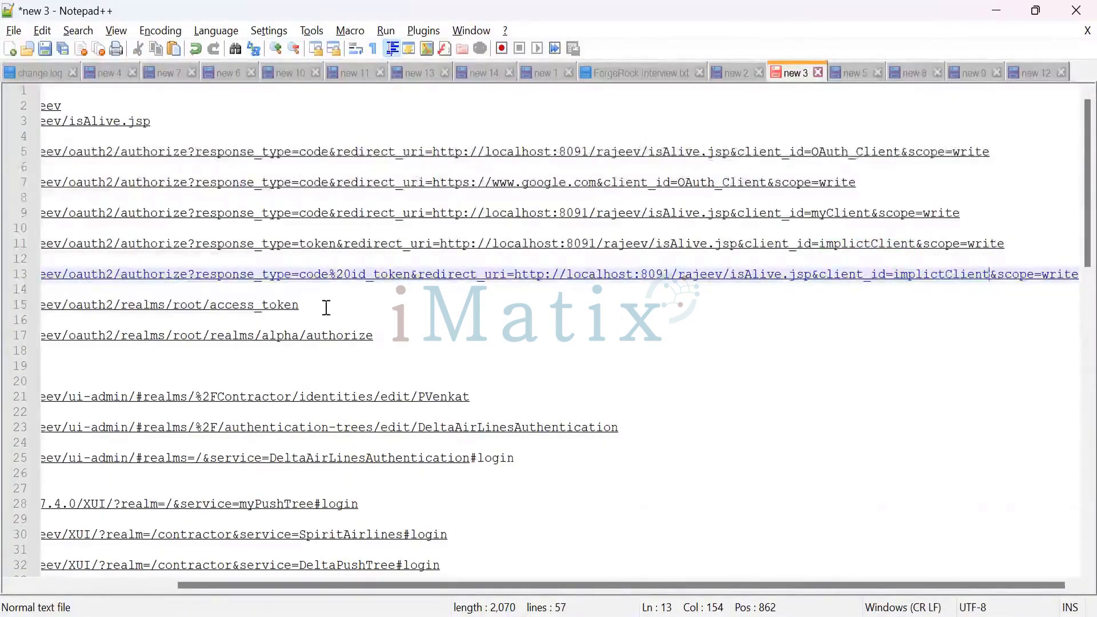
click(372, 275)
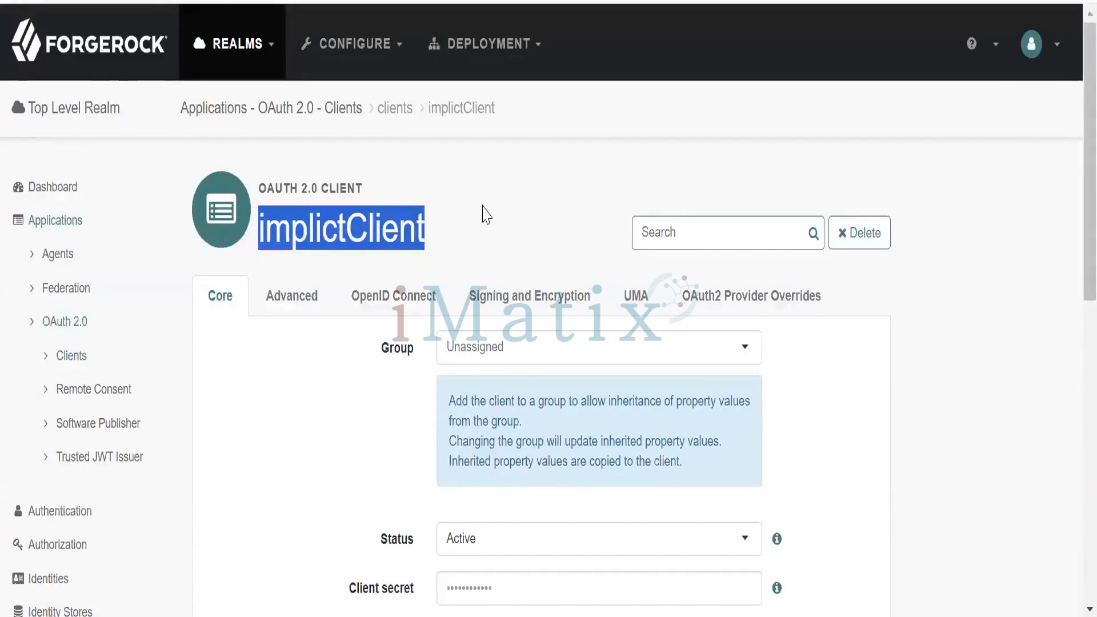
key(alt+Tab)
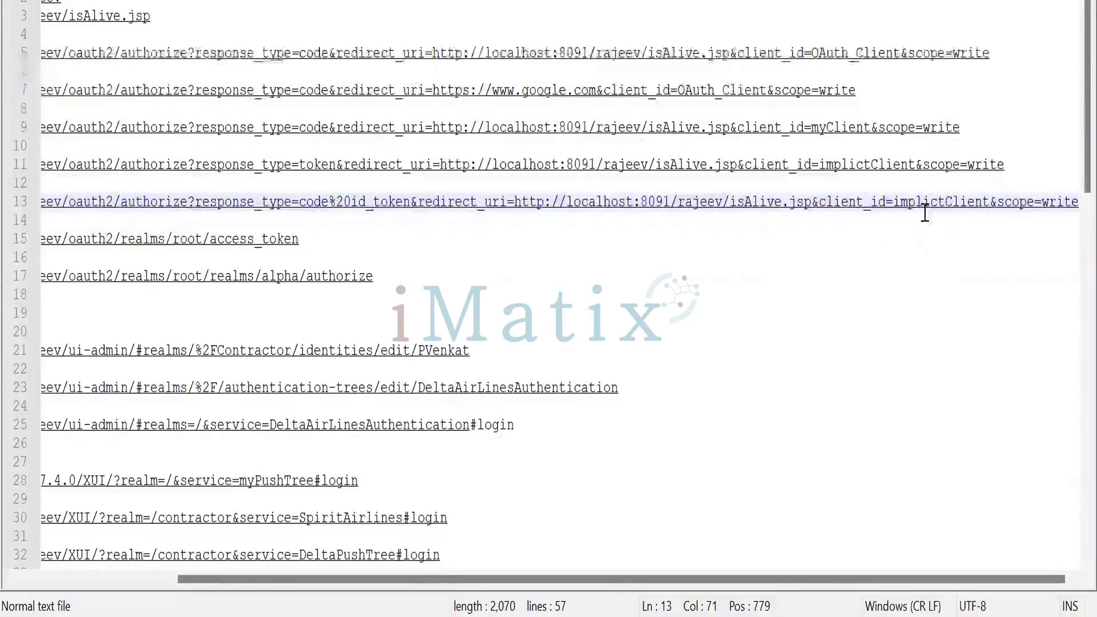
key(alt+Tab)
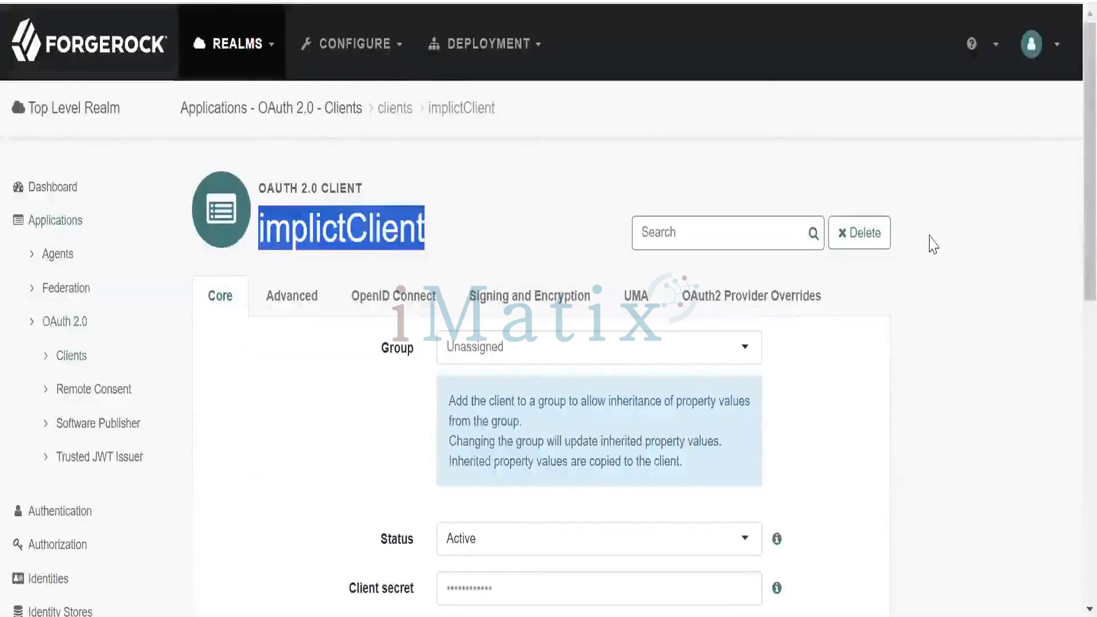
key(alt+Tab)
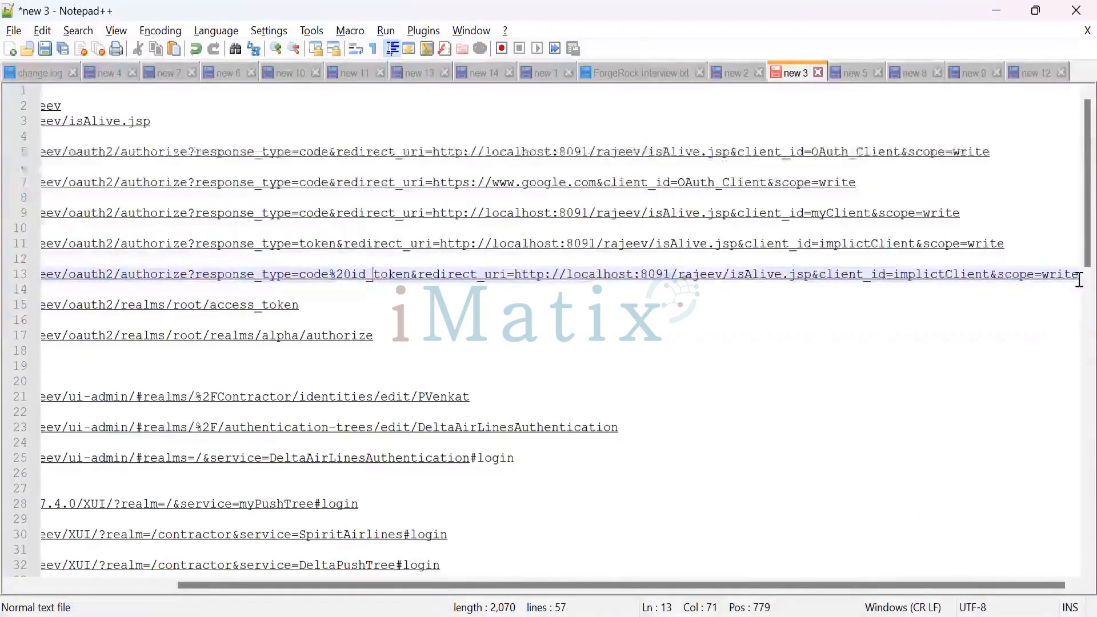
Load the line 13 authorize URL in Chrome and paste the resulting redirect URL with its authorization code and ID token into line 3 of new 12.
drag(1079, 279, 26, 276)
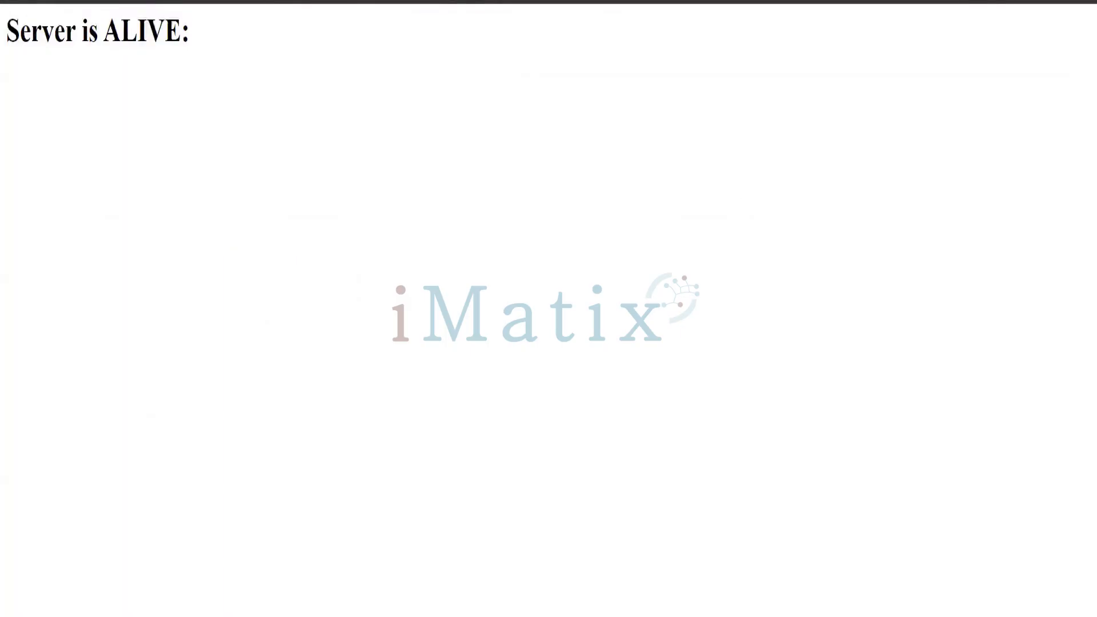
key(Return)
key(Return)
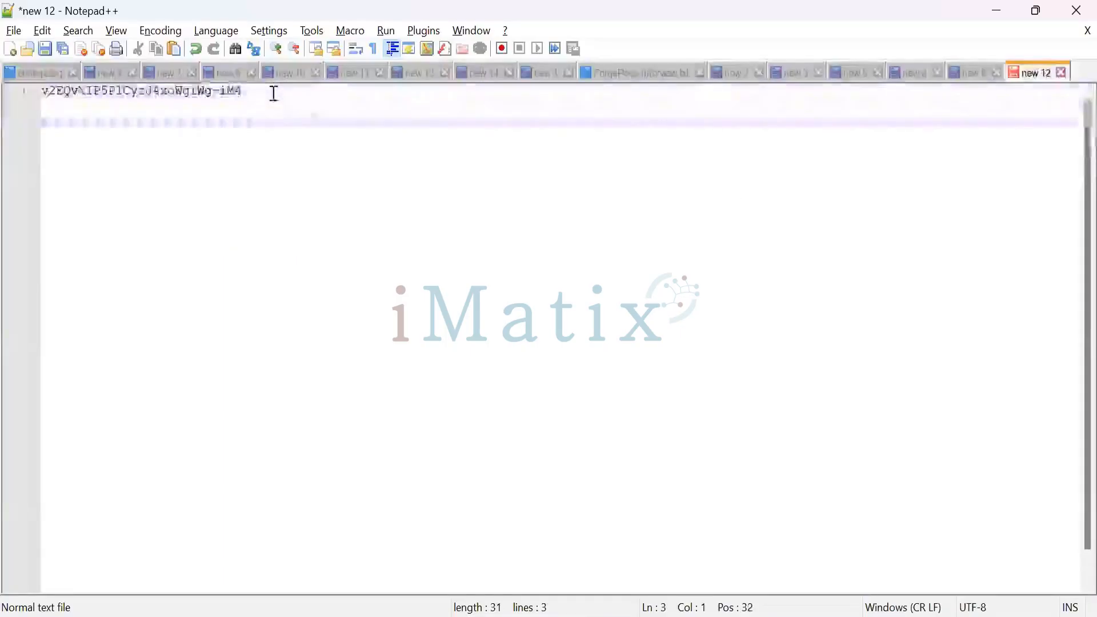
key(ctrl+v)
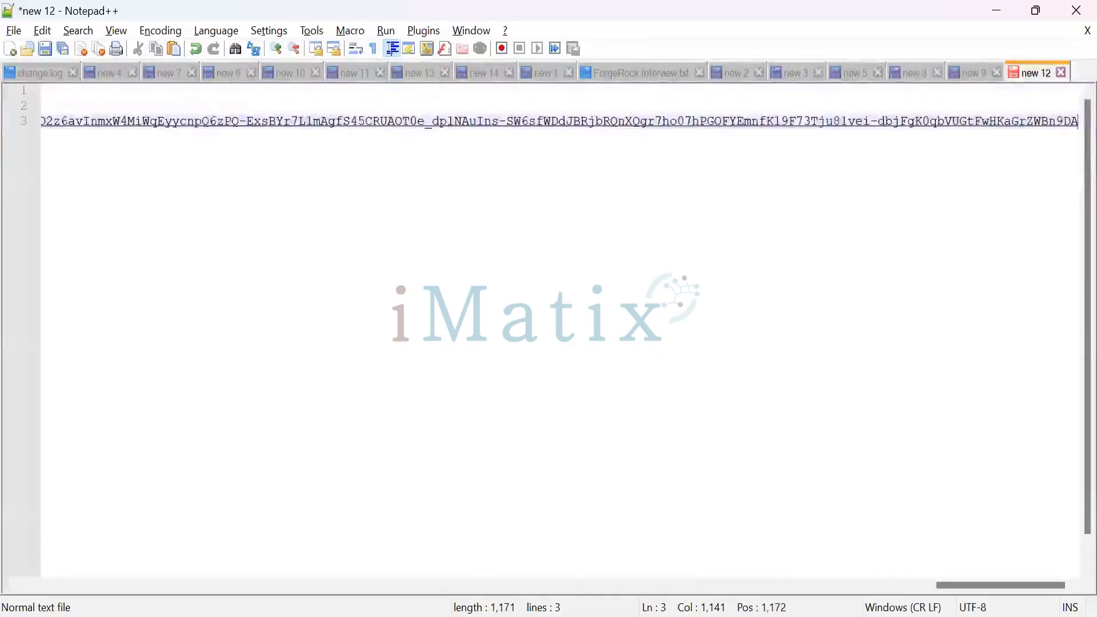
Turn on word wrap to show the full pasted redirect URL.
drag(971, 585, 6, 560)
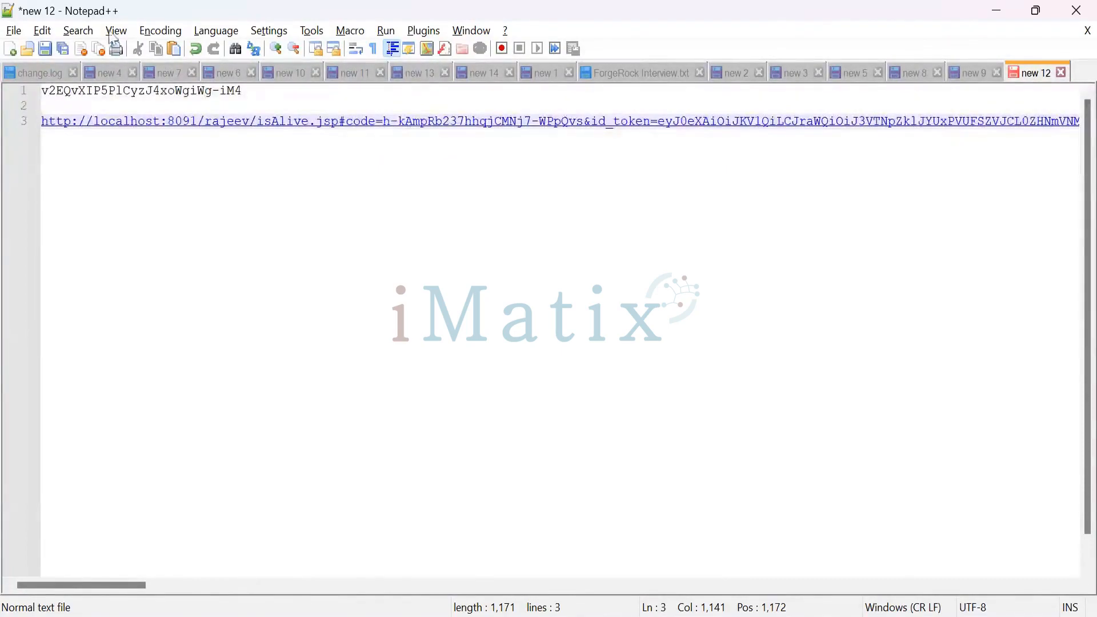
click(118, 33)
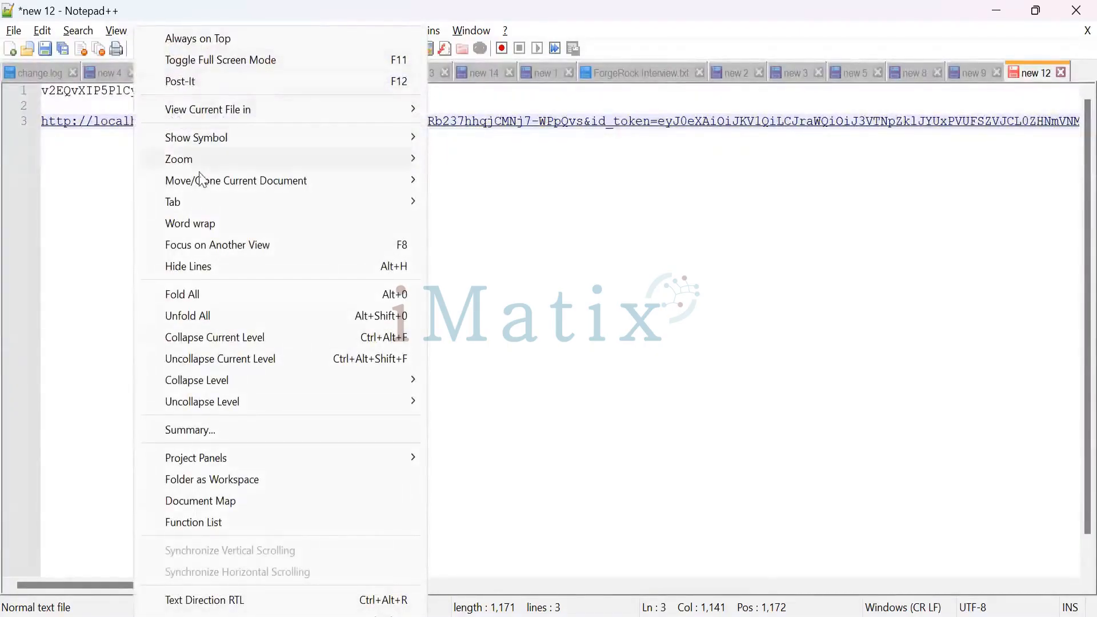
click(204, 230)
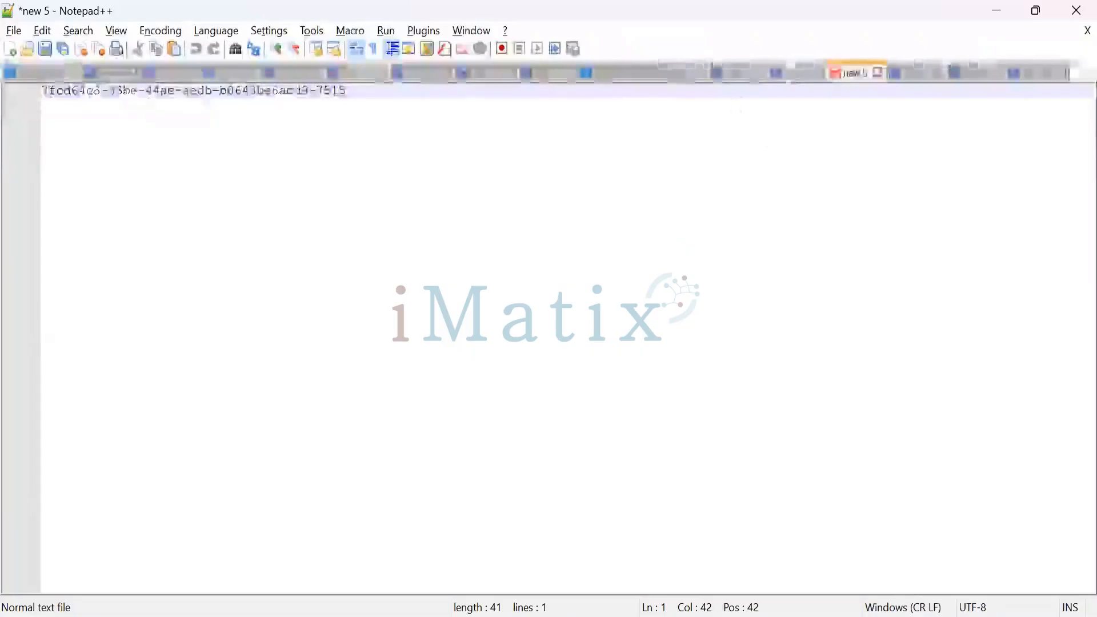
Return to the new 3 document, change the line 13 response type to code%20token and select the whole URL.
click(796, 73)
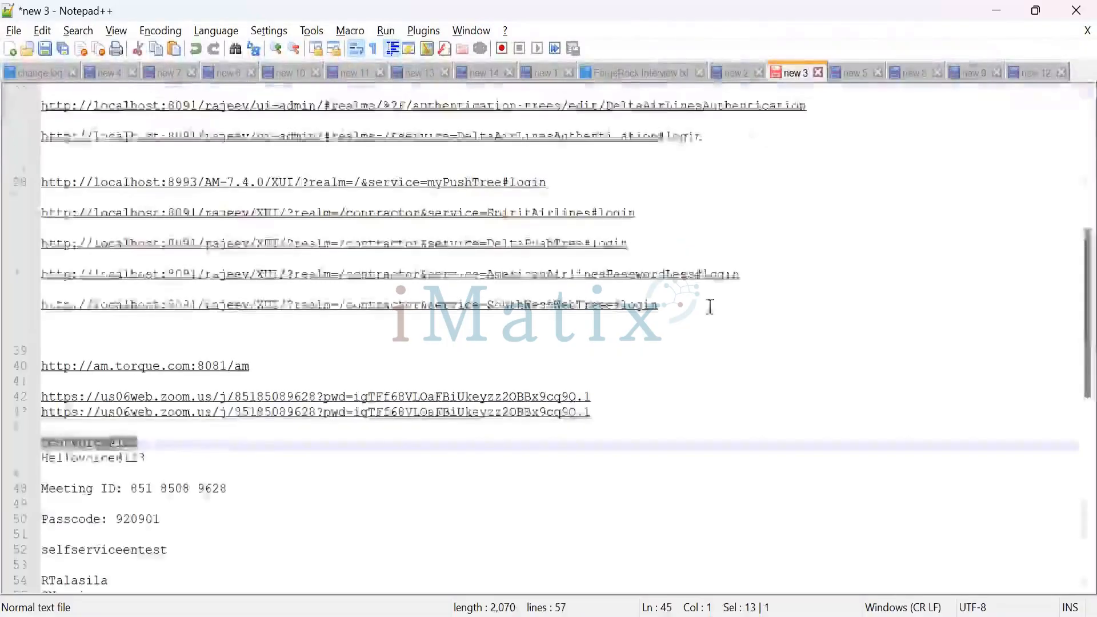
scroll(711, 310, up, 5)
scroll(712, 341, up, 3)
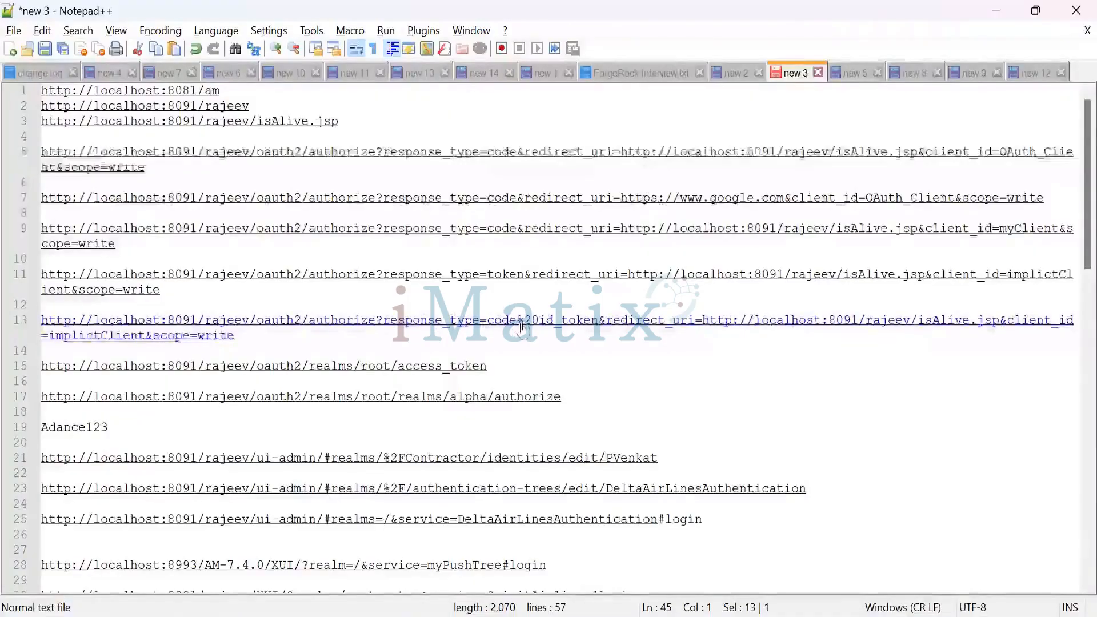
click(560, 330)
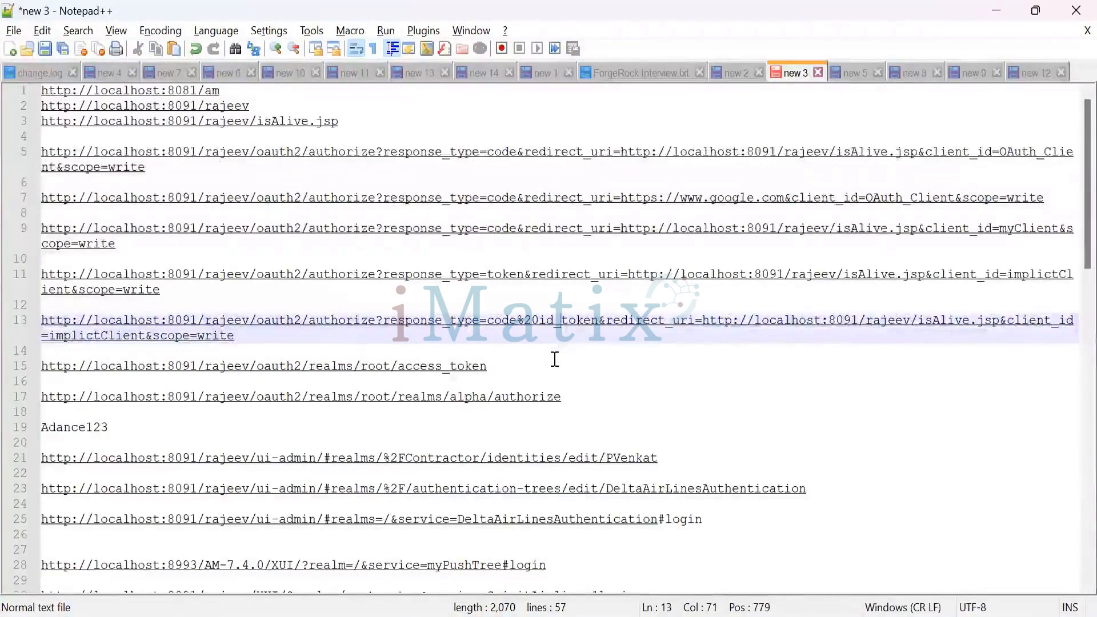
key(BackSpace)
key(BackSpace)
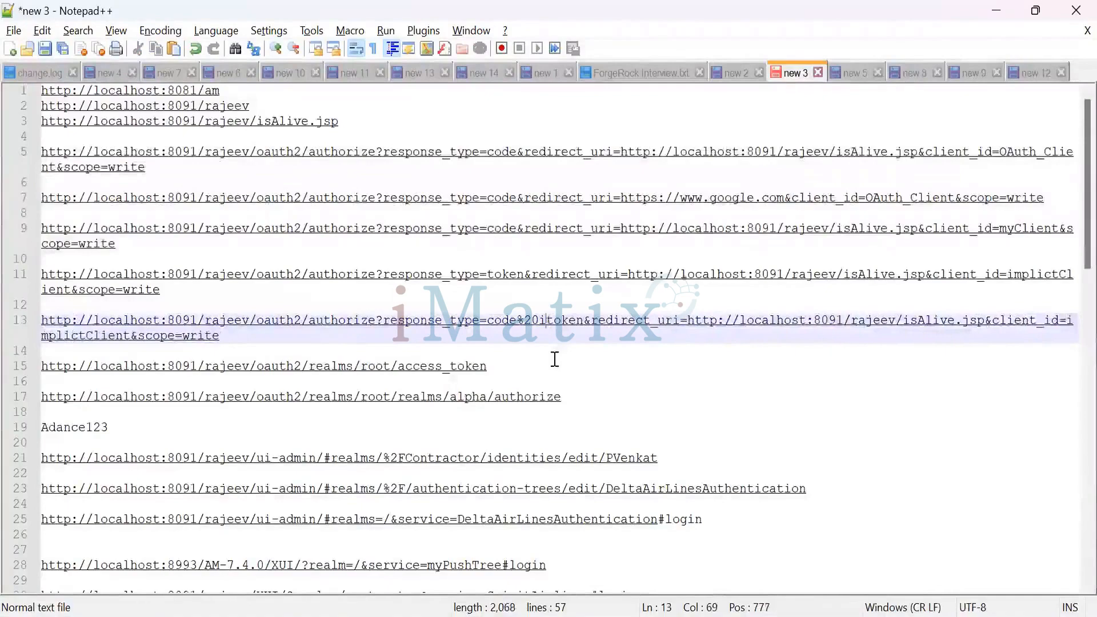
key(BackSpace)
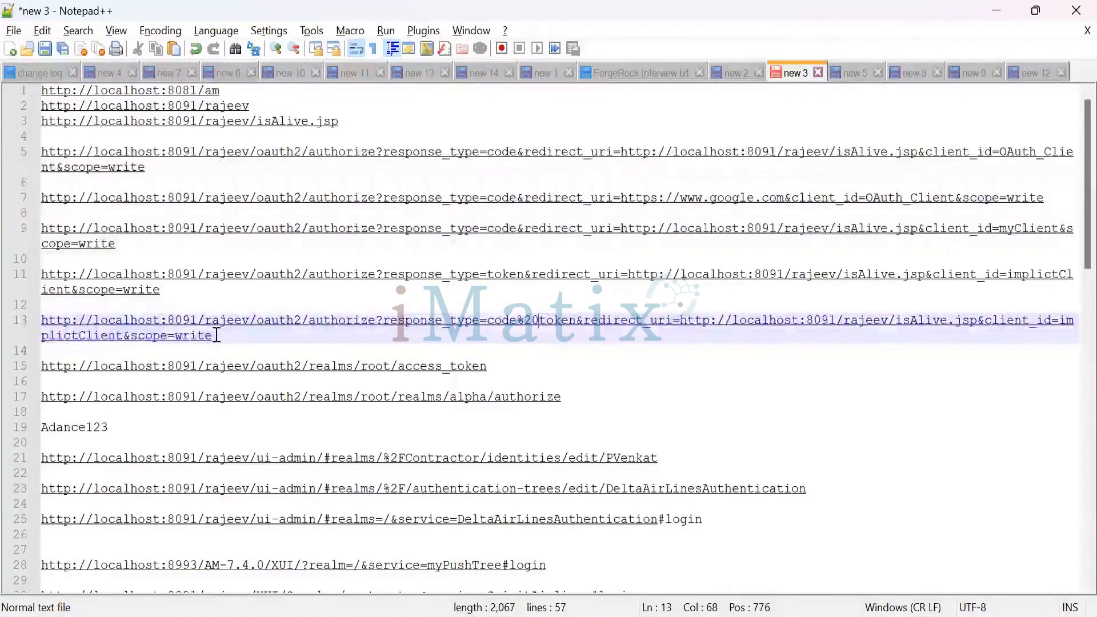
drag(216, 335, 41, 320)
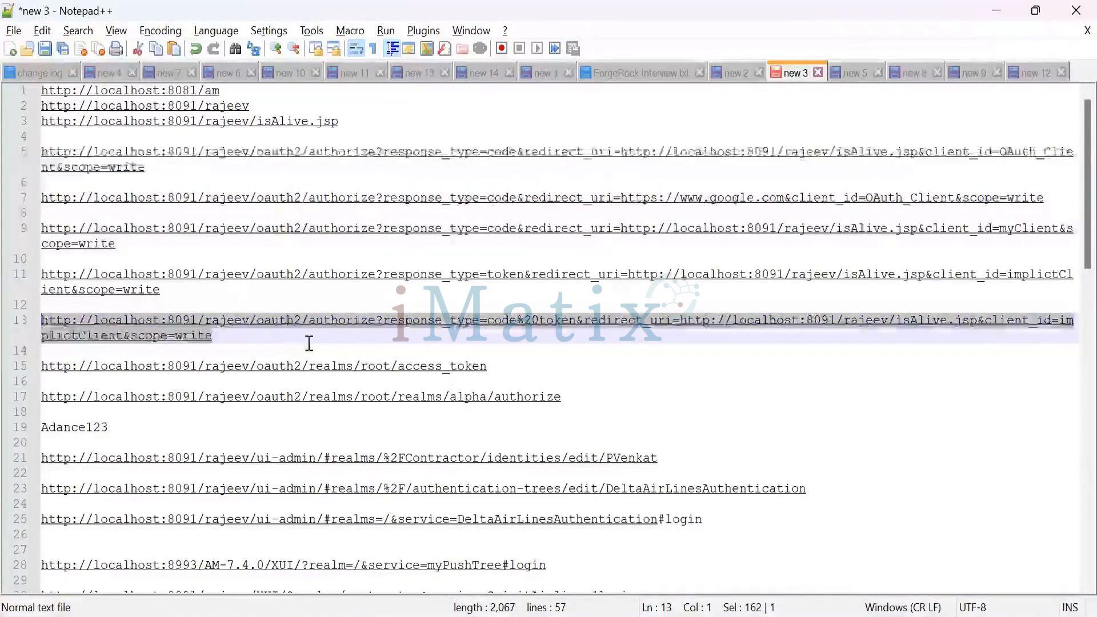